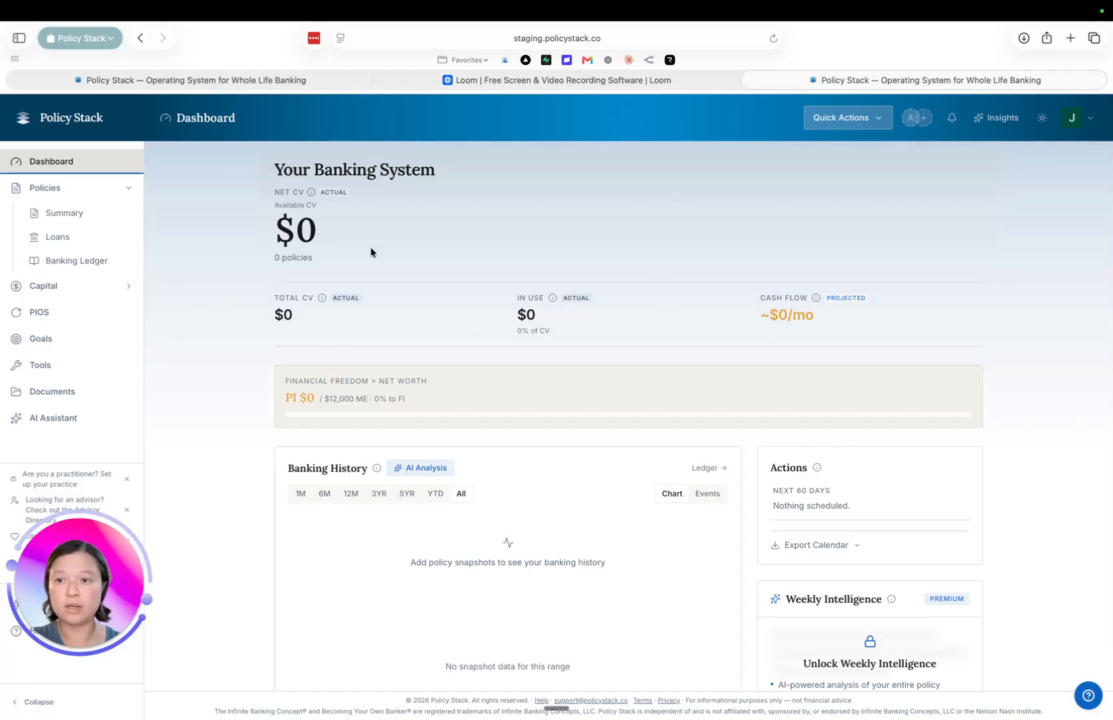
Step: Start adding a new Whole Life policy and look over its manual Policy Details form
{"action": "left_click", "coordinate": [74, 213]}
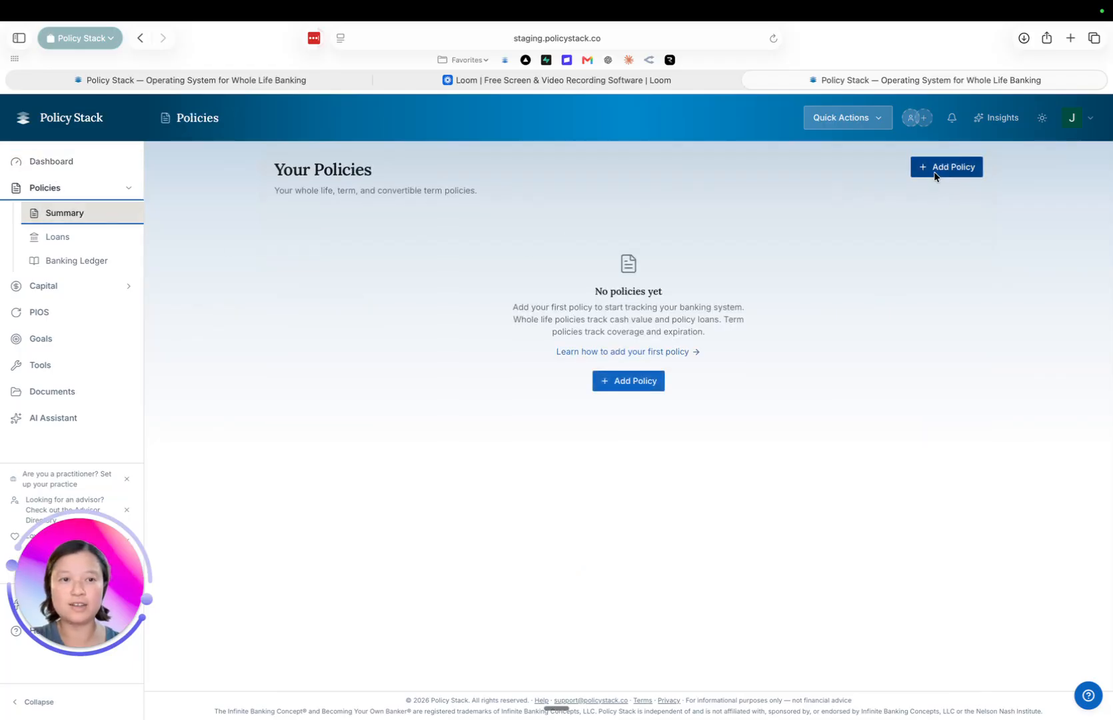
{"action": "left_click", "coordinate": [935, 172]}
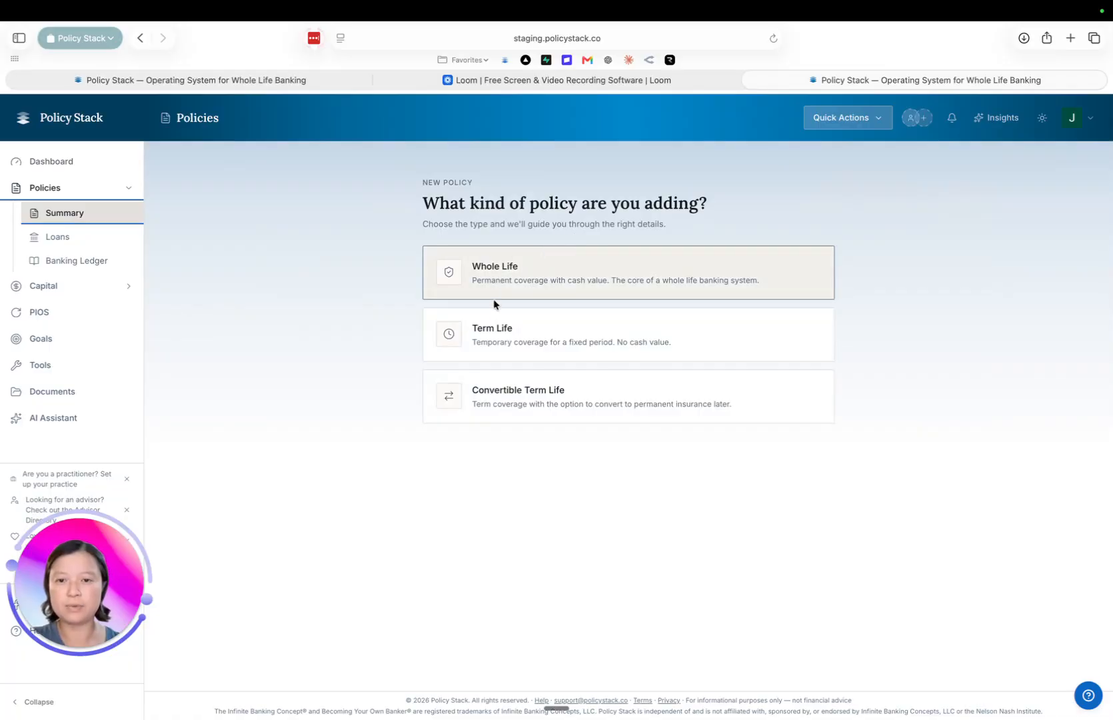
{"action": "left_click", "coordinate": [500, 274]}
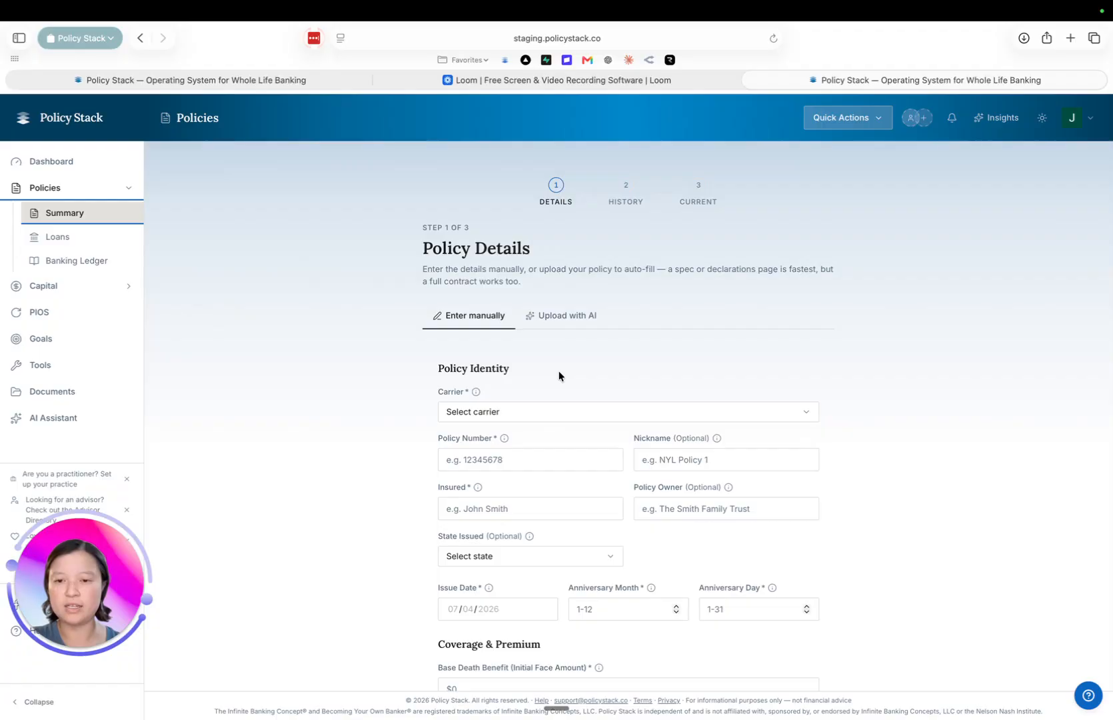
{"action": "scroll", "coordinate": [541, 406], "scroll_direction": "down", "scroll_amount": 5}
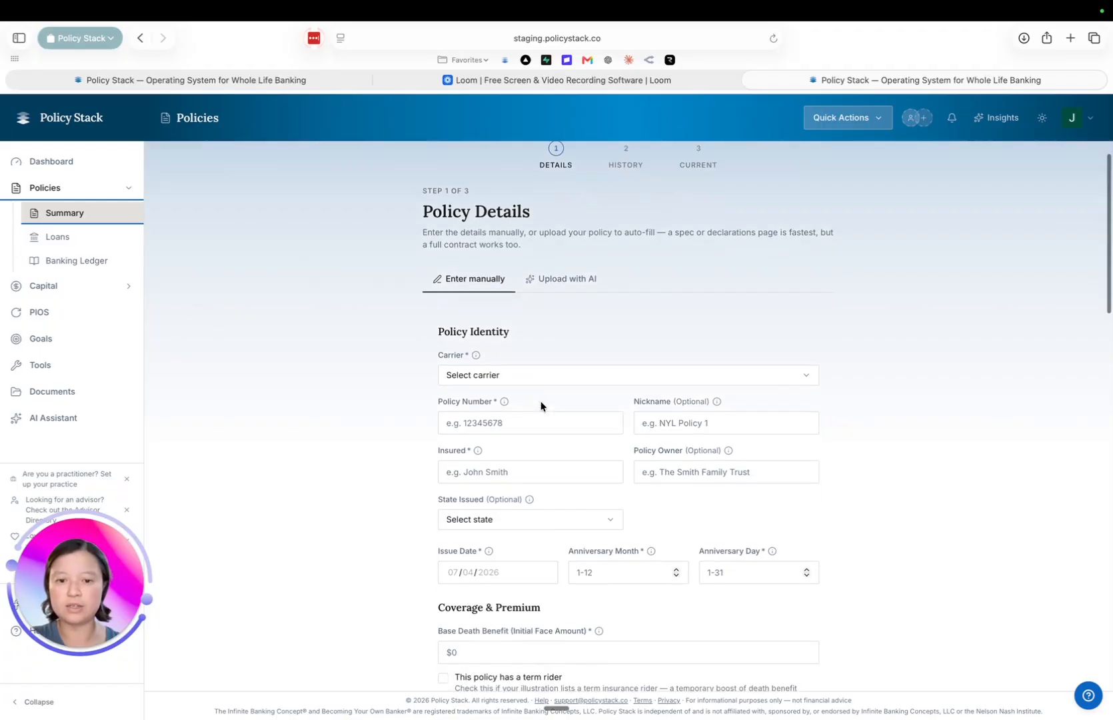
{"action": "scroll", "coordinate": [541, 407], "scroll_direction": "up", "scroll_amount": 5}
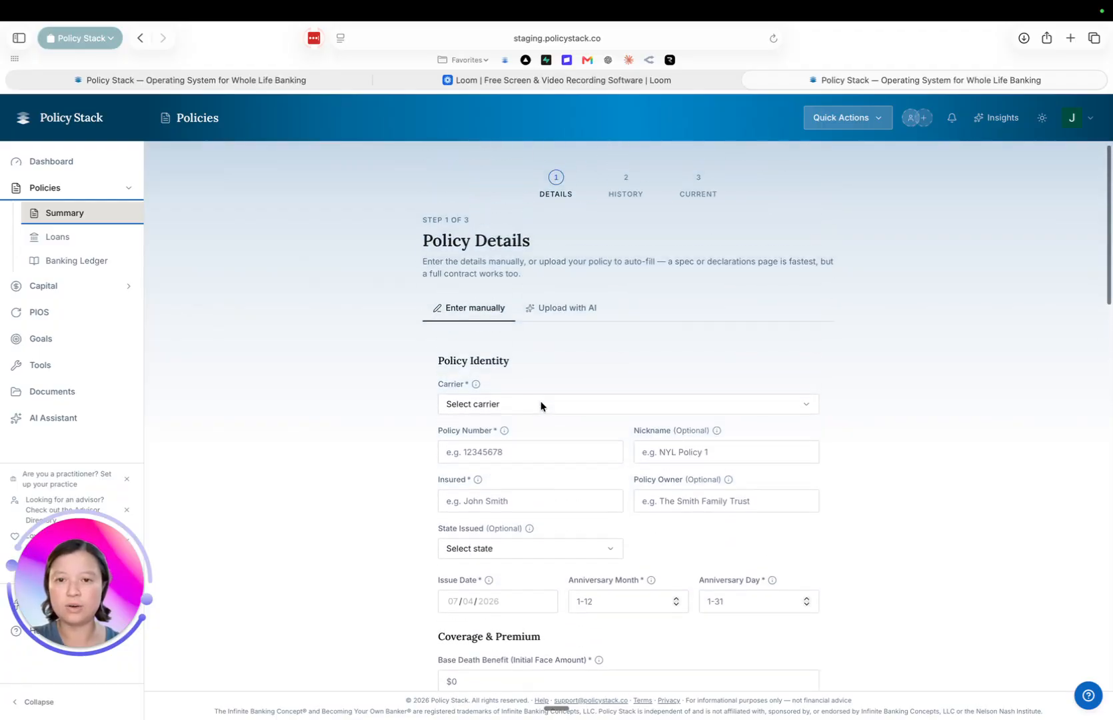
Step: Upload the NYL spec document PDF for AI extraction of the policy details
{"action": "left_click", "coordinate": [550, 314]}
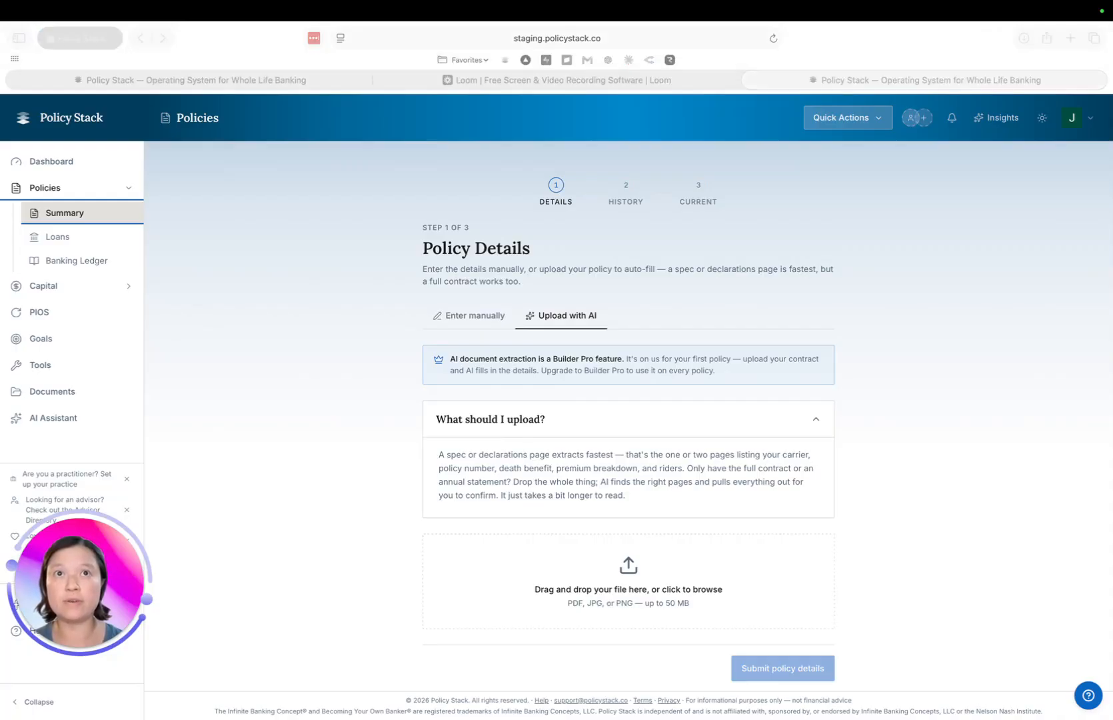
{"action": "left_click", "coordinate": [552, 264]}
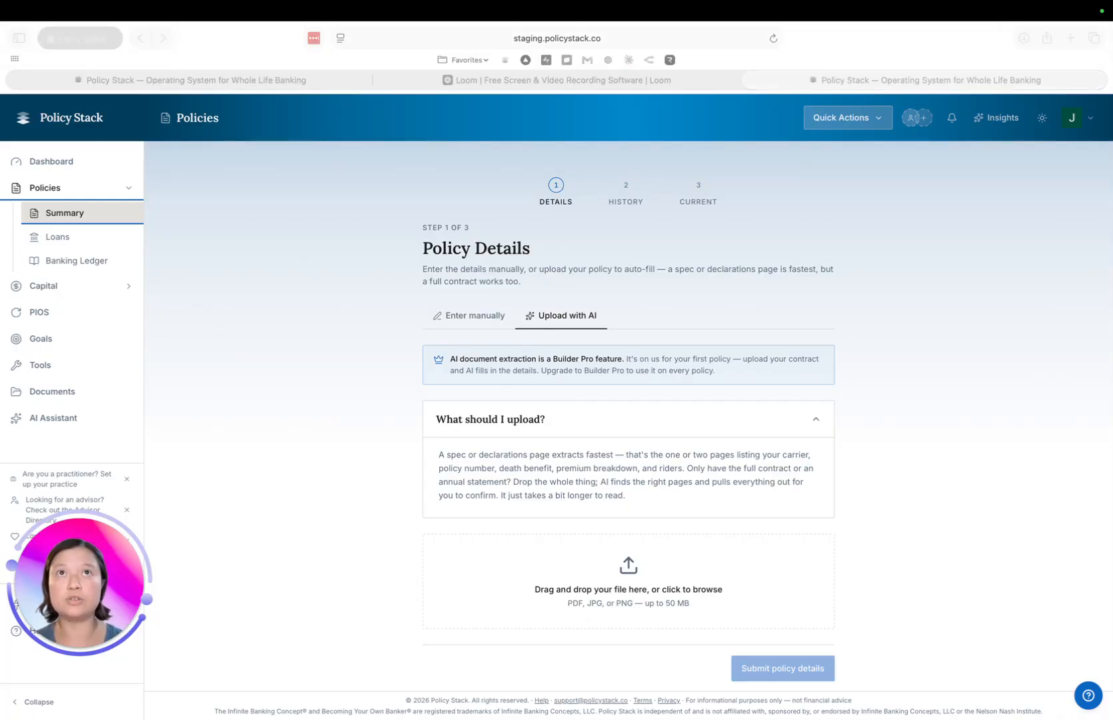
{"action": "left_click_drag", "start_coordinate": [597, 202], "coordinate": [593, 586]}
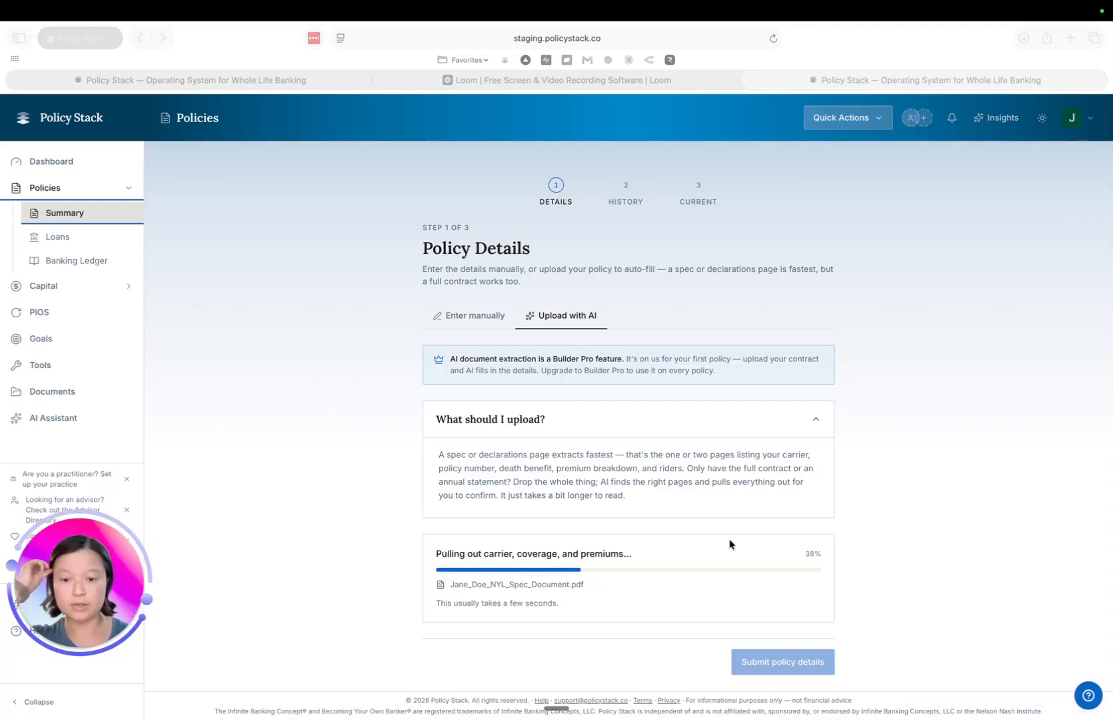
Step: Examine the uploaded policy specification alongside the extracted details, including in the enlarged full-size view
{"action": "scroll", "coordinate": [579, 497], "scroll_direction": "down", "scroll_amount": 1}
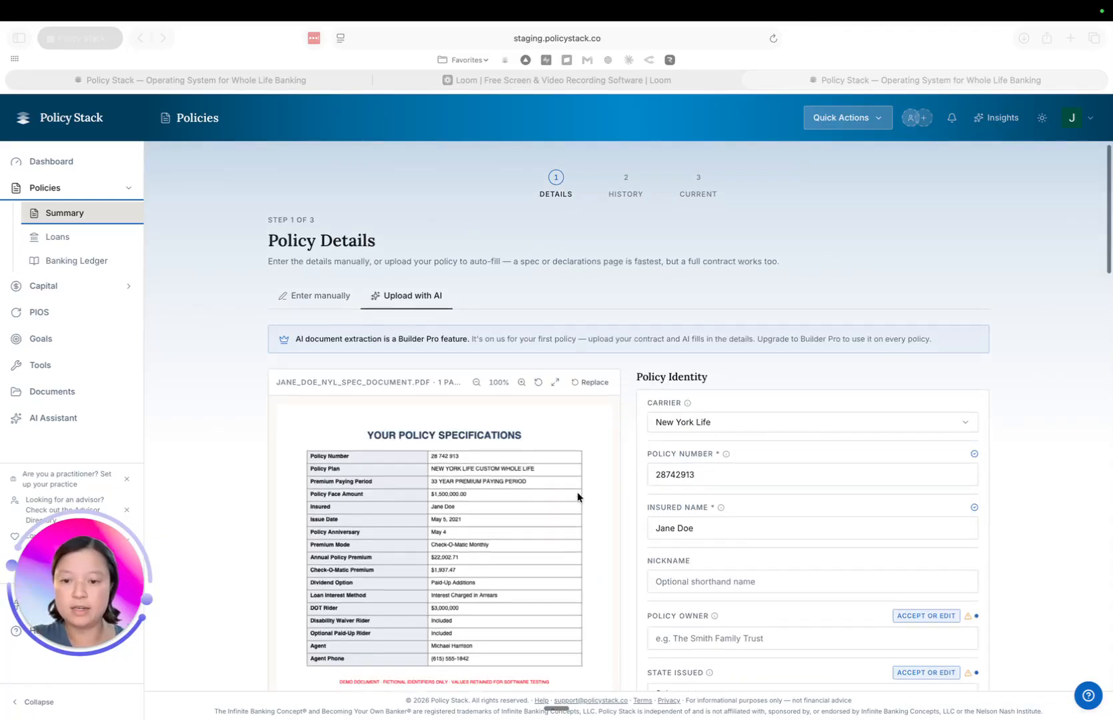
{"action": "scroll", "coordinate": [660, 393], "scroll_direction": "down", "scroll_amount": 1}
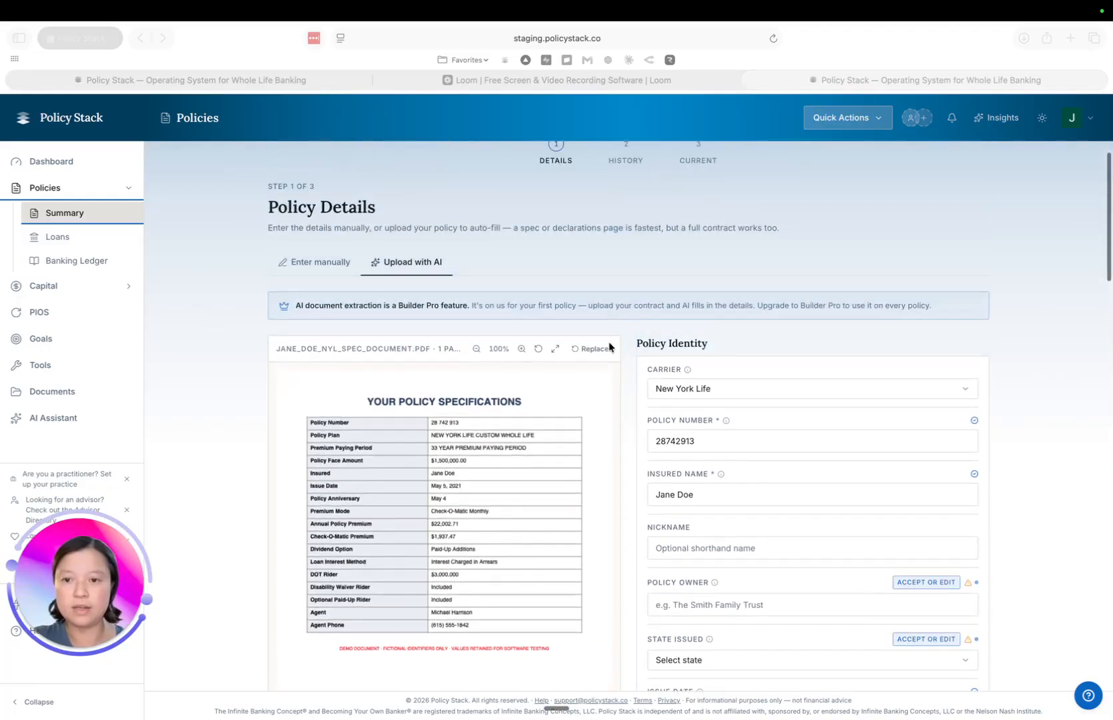
{"action": "scroll", "coordinate": [455, 448], "scroll_direction": "down", "scroll_amount": 1}
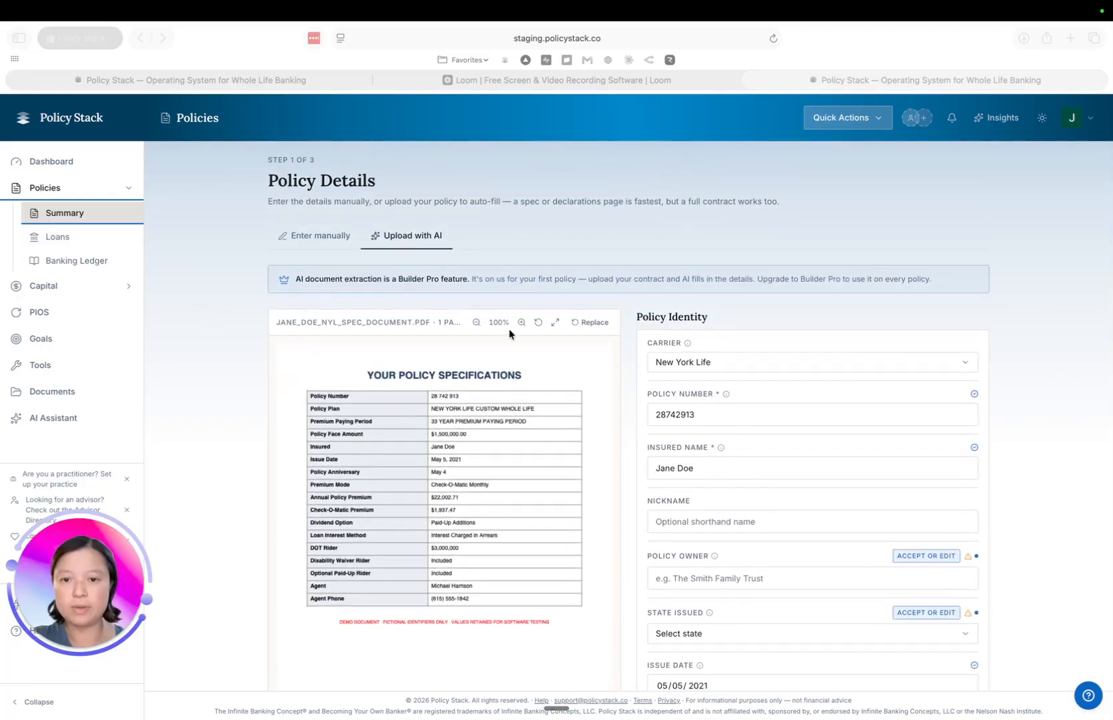
{"action": "left_click", "coordinate": [522, 322]}
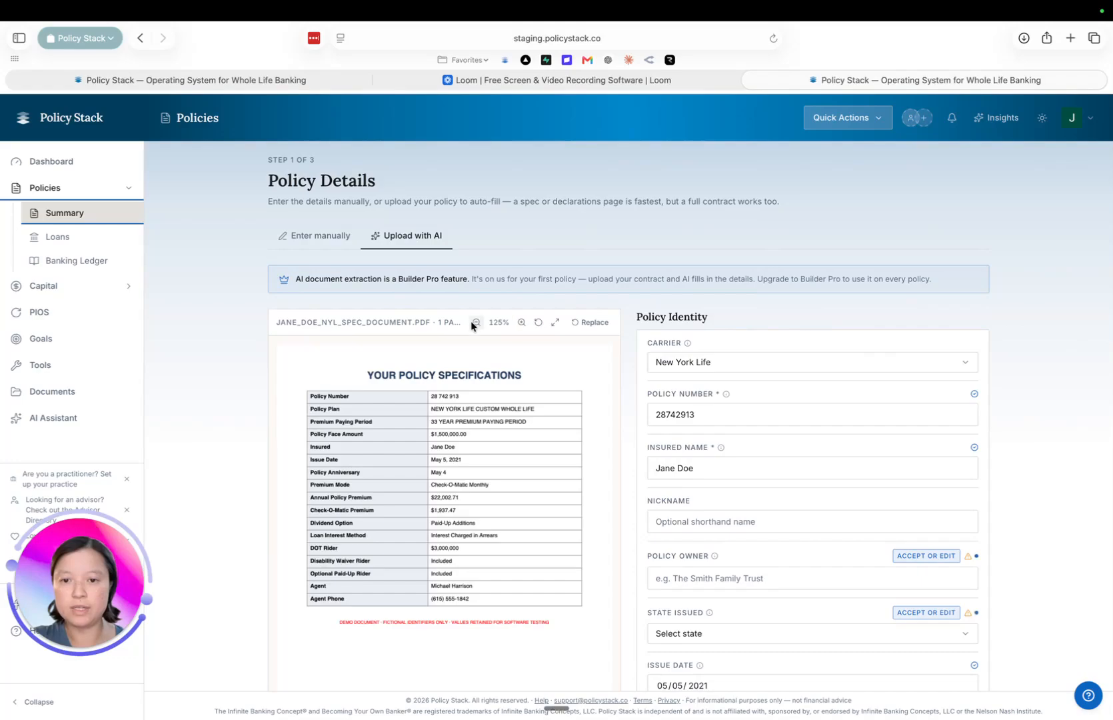
{"action": "left_click", "coordinate": [553, 323]}
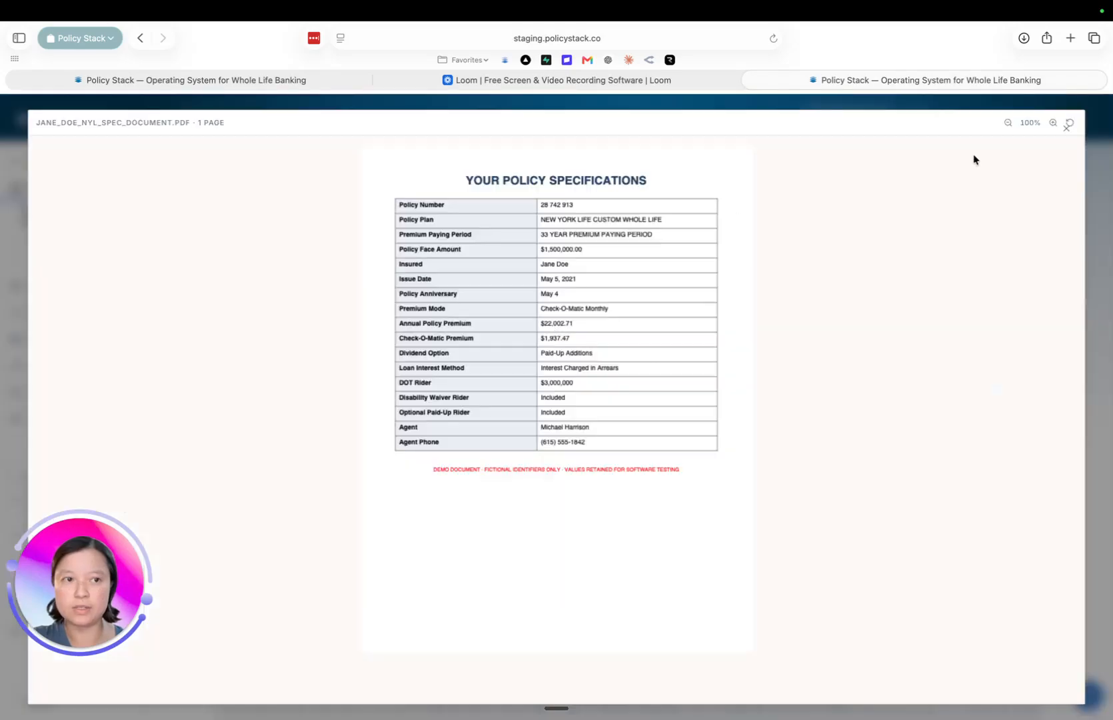
{"action": "left_click", "coordinate": [1066, 128]}
Step: Check the extracted carrier and its available options against the policy specification
{"action": "left_click", "coordinate": [691, 363]}
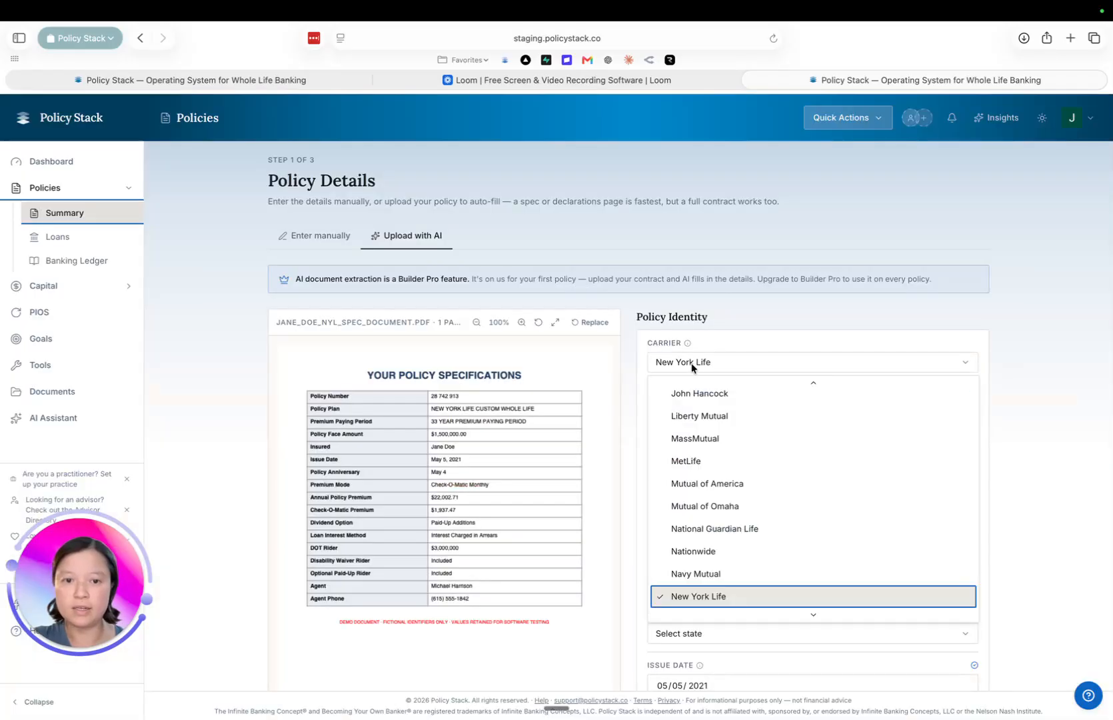
{"action": "left_click", "coordinate": [694, 362]}
{"action": "scroll", "coordinate": [720, 332], "scroll_direction": "down", "scroll_amount": 1}
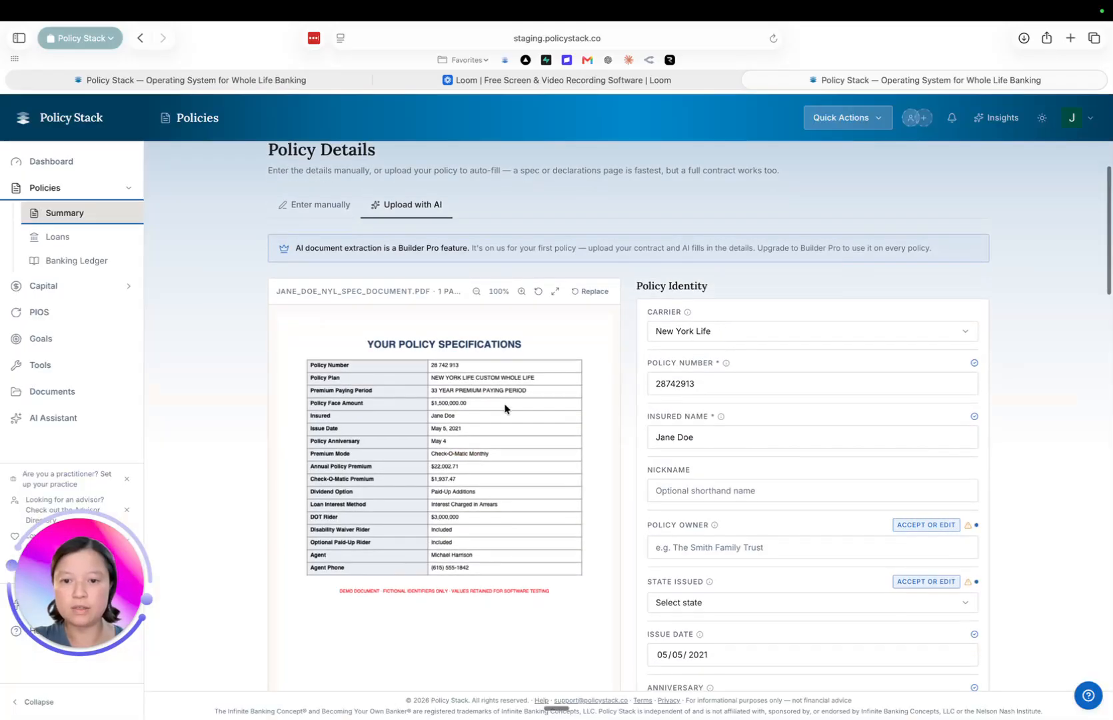
{"action": "left_click", "coordinate": [706, 331]}
{"action": "left_click", "coordinate": [713, 327]}
Step: Fill in the policy nickname with the insured's first name plus NYL, and enter the policy owner's full name
{"action": "left_click", "coordinate": [696, 490]}
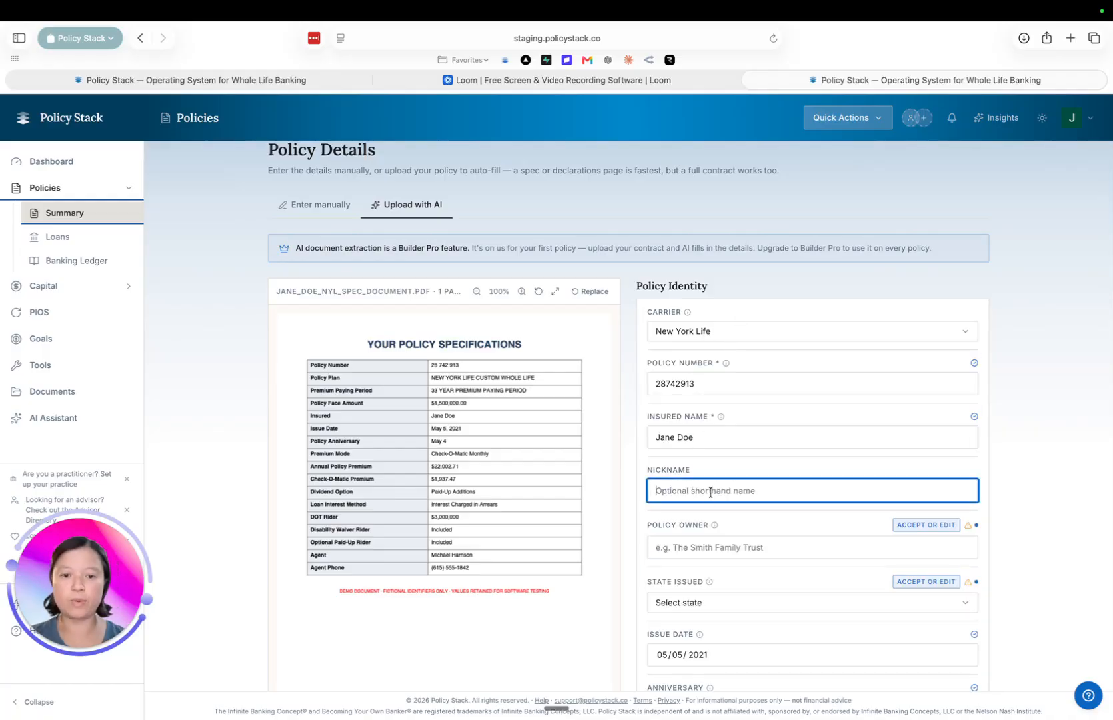
{"action": "type", "text": "Jane NYL"}
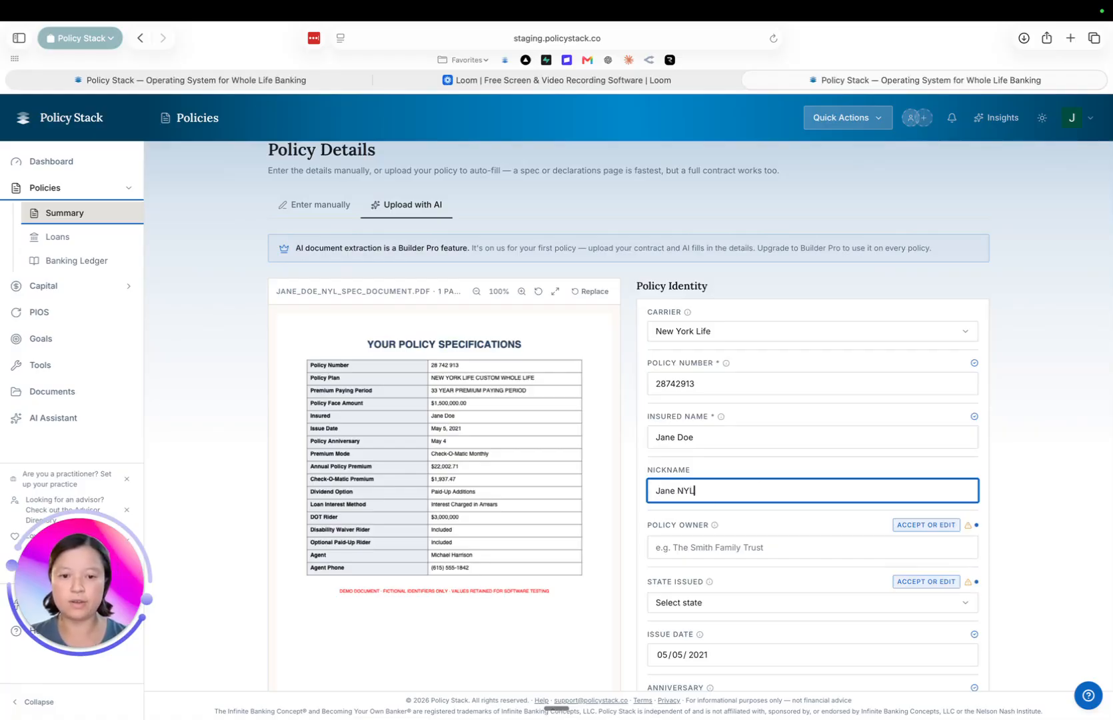
{"action": "left_click", "coordinate": [705, 553]}
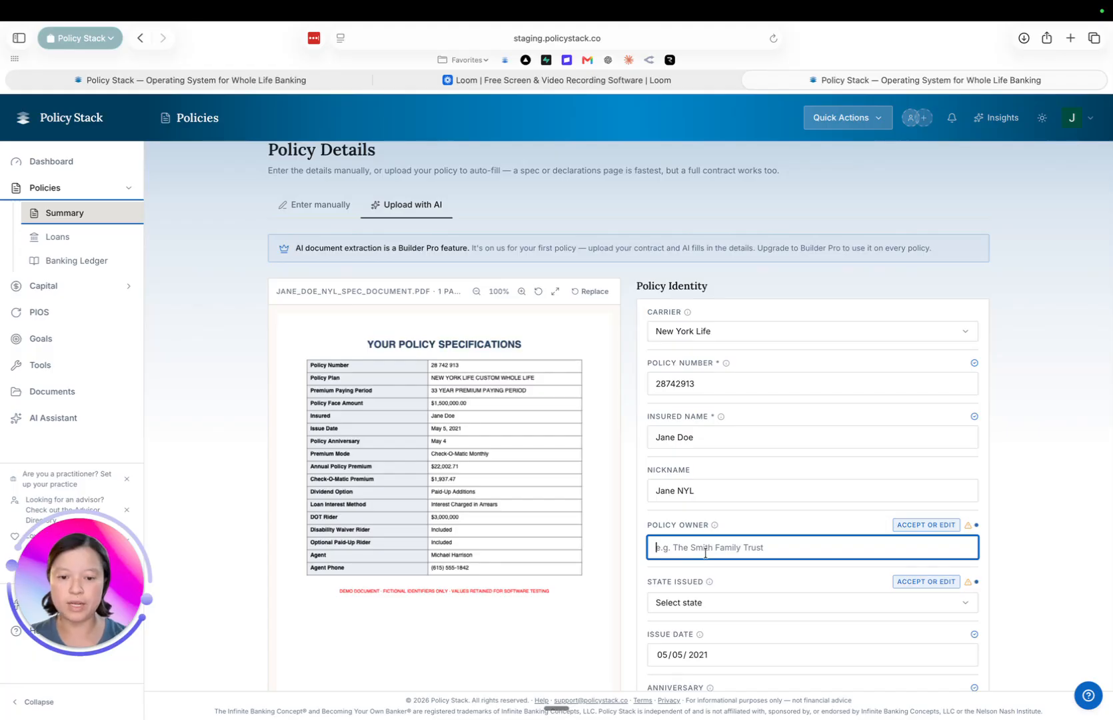
{"action": "type", "text": "Jane Doe"}
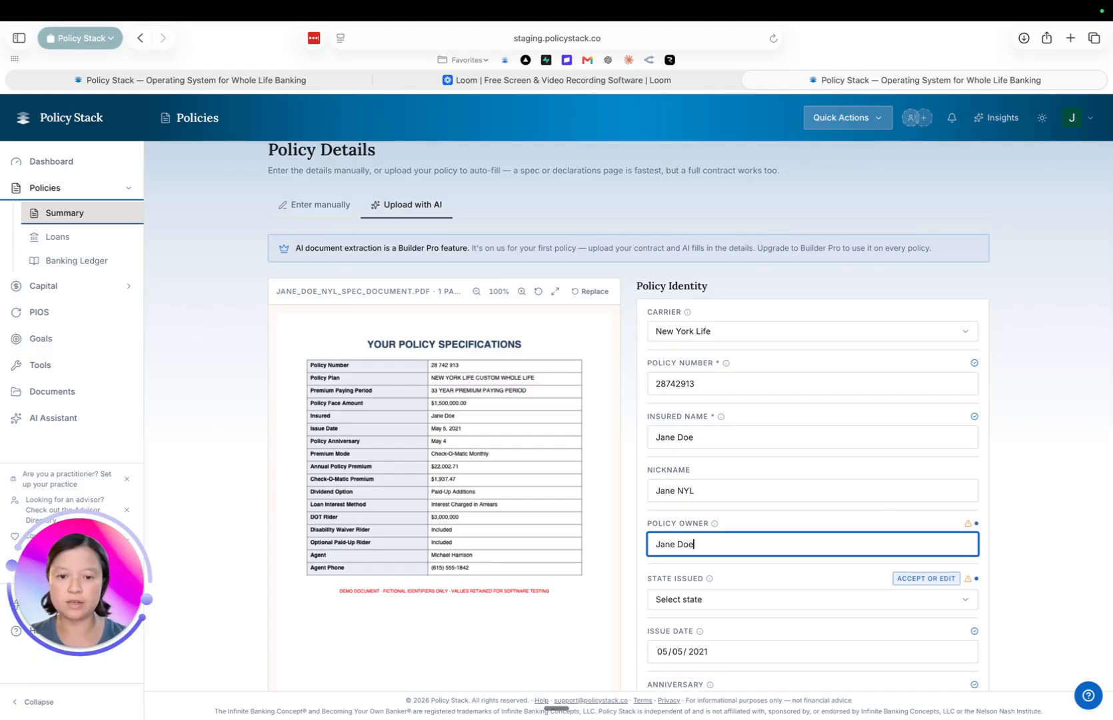
Step: Set the policy's state issued to Tennessee
{"action": "left_click", "coordinate": [688, 601]}
{"action": "type", "text": "t"}
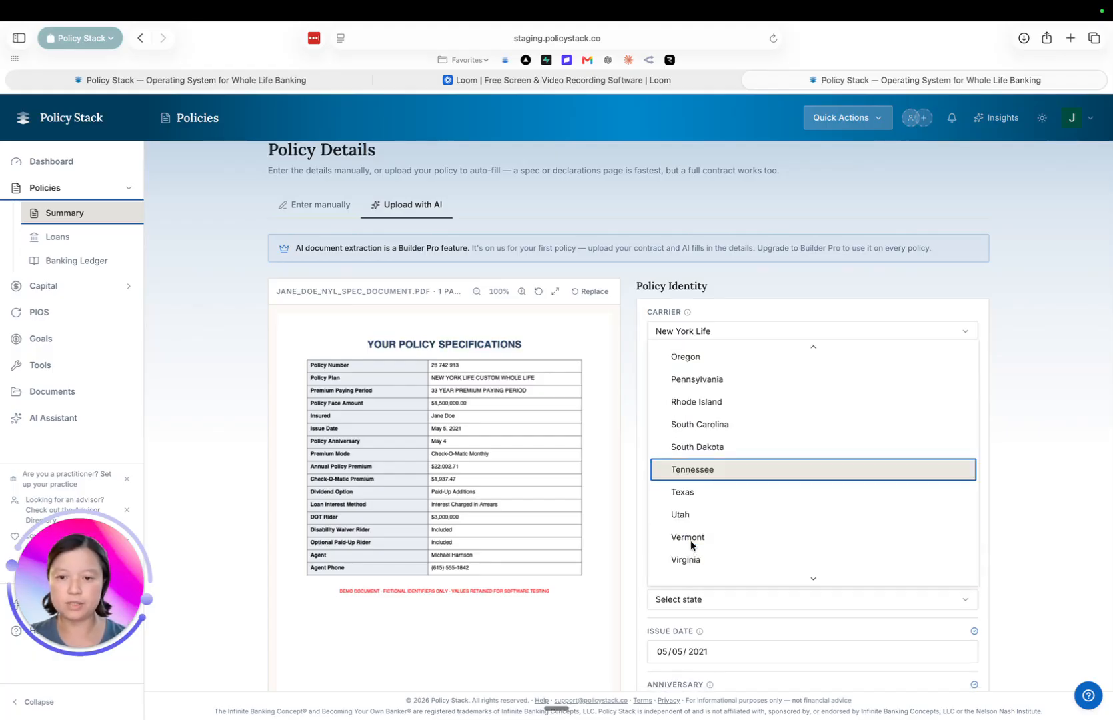
{"action": "left_click", "coordinate": [687, 471]}
Step: Compare the issue date and anniversary with the specification and read the explanations for anniversary, state issued and issue date
{"action": "scroll", "coordinate": [628, 612], "scroll_direction": "down", "scroll_amount": 2}
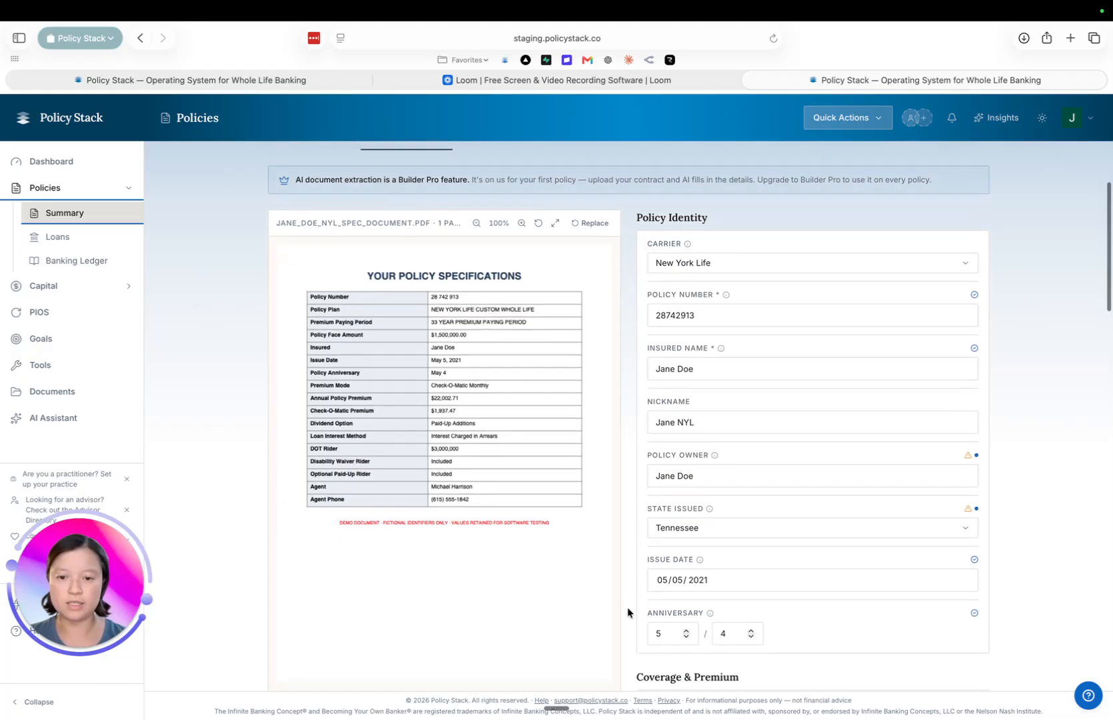
{"action": "scroll", "coordinate": [628, 611], "scroll_direction": "down", "scroll_amount": 1}
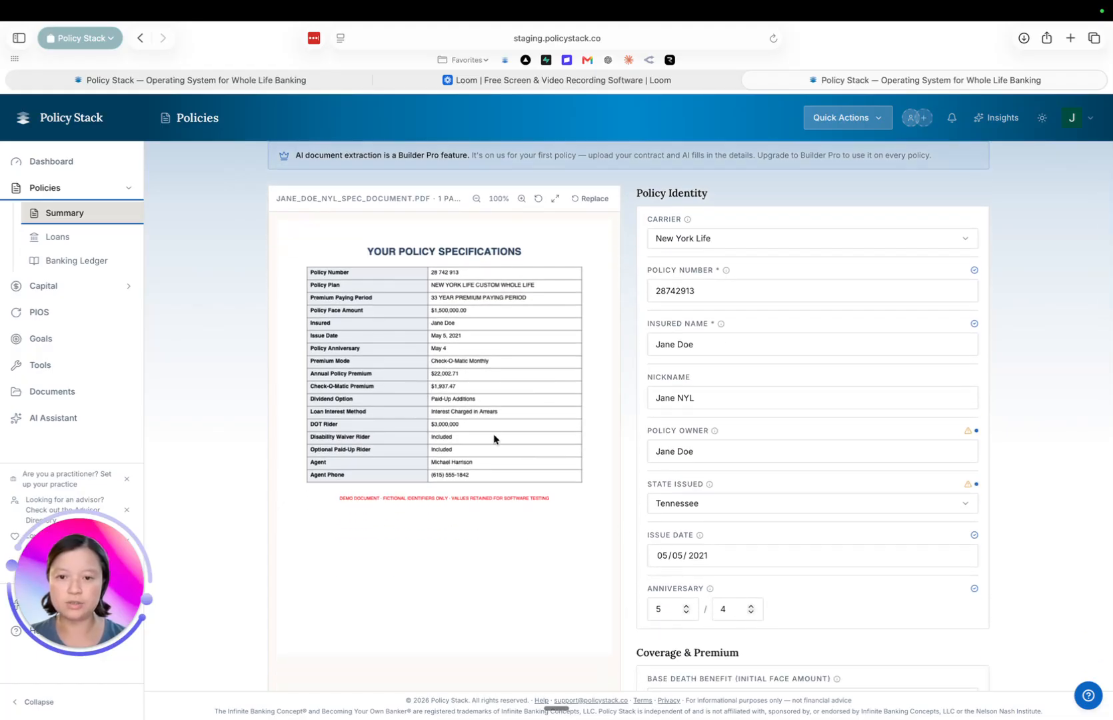
{"action": "scroll", "coordinate": [662, 549], "scroll_direction": "down", "scroll_amount": 3}
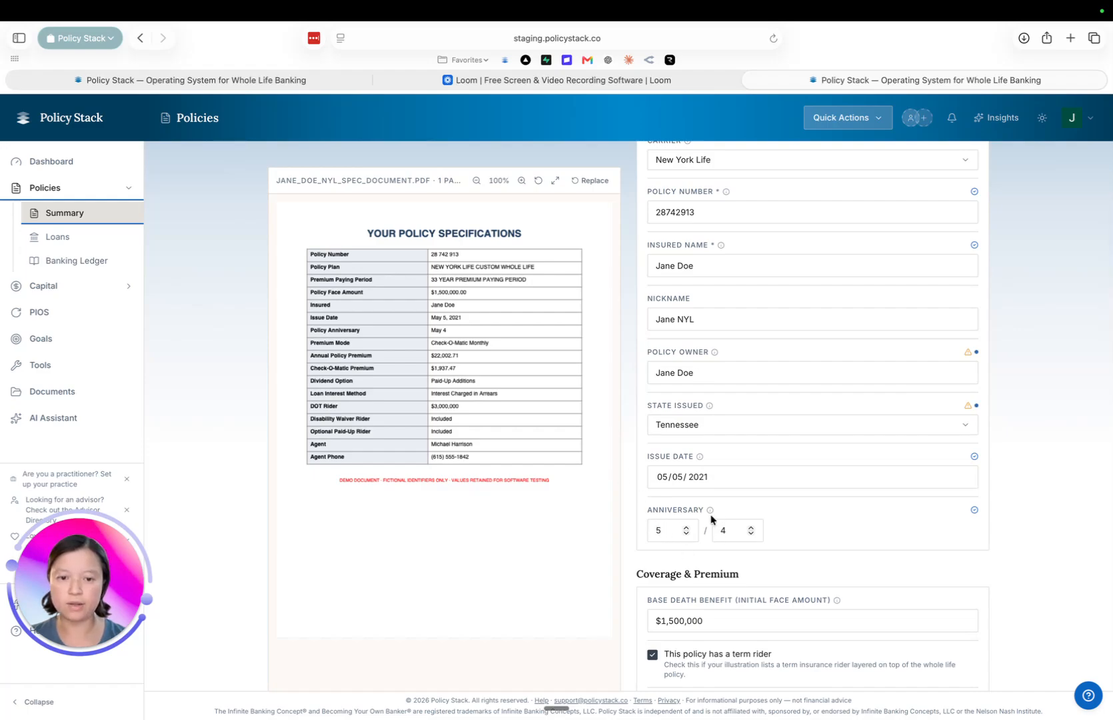
{"action": "mouse_move", "coordinate": [710, 510]}
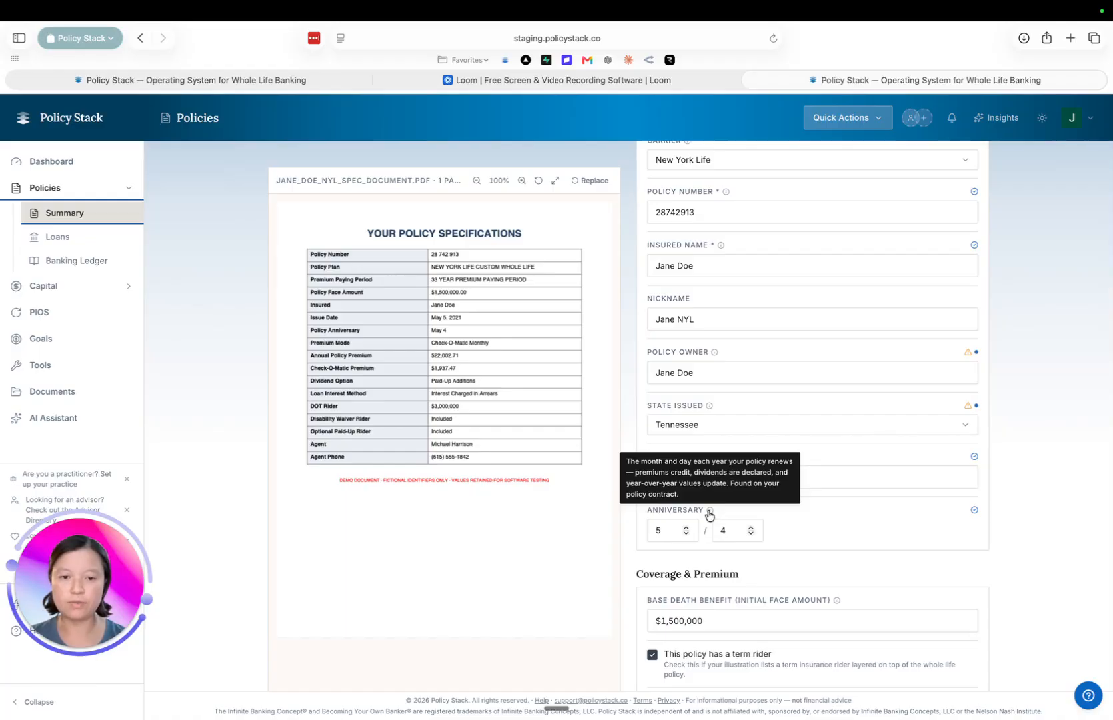
{"action": "mouse_move", "coordinate": [709, 408]}
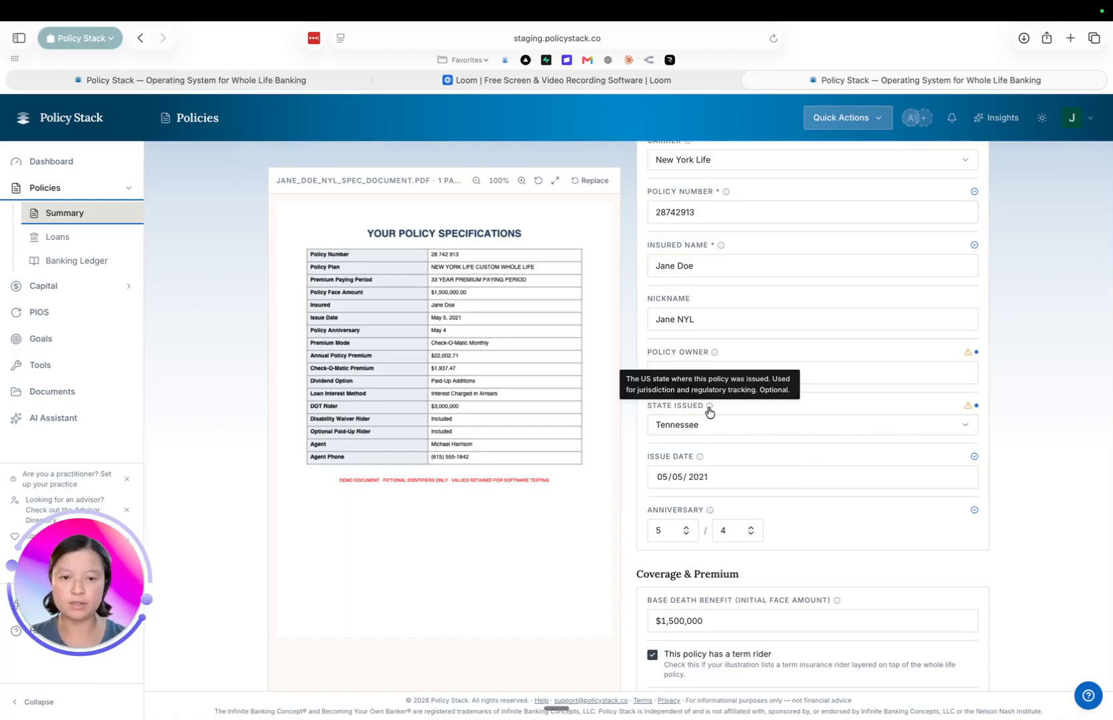
{"action": "mouse_move", "coordinate": [699, 460]}
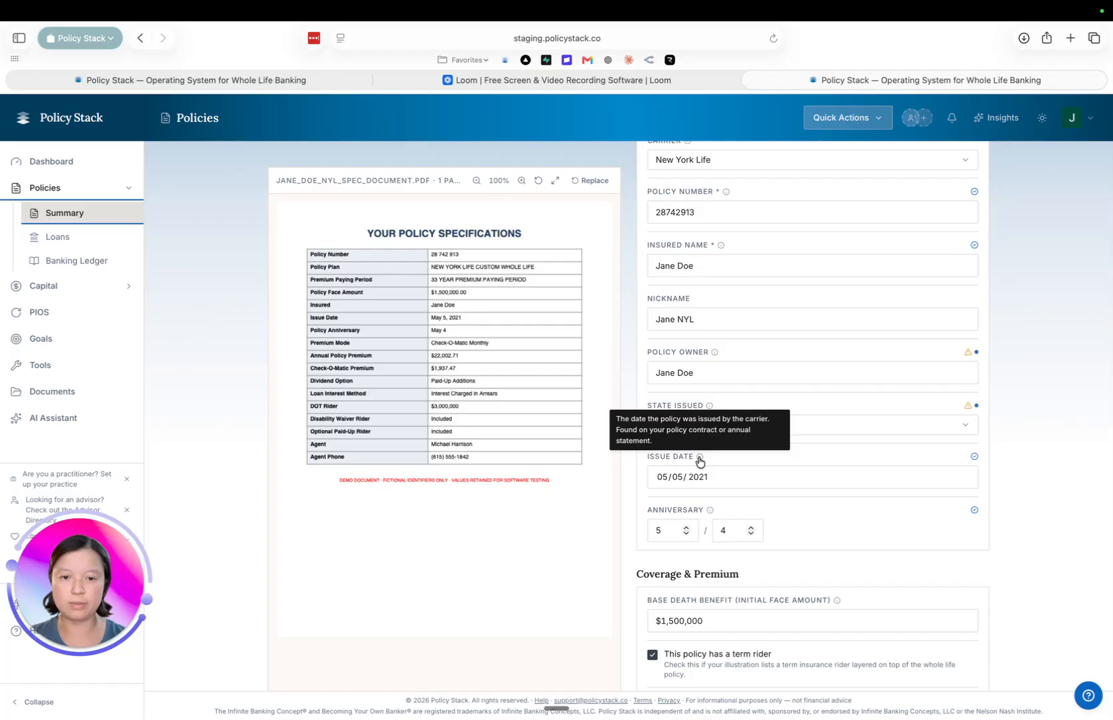
Step: Review the base, term rider and total death benefit amounts and the payment frequency options under Coverage & Premium
{"action": "scroll", "coordinate": [710, 513], "scroll_direction": "down", "scroll_amount": 3}
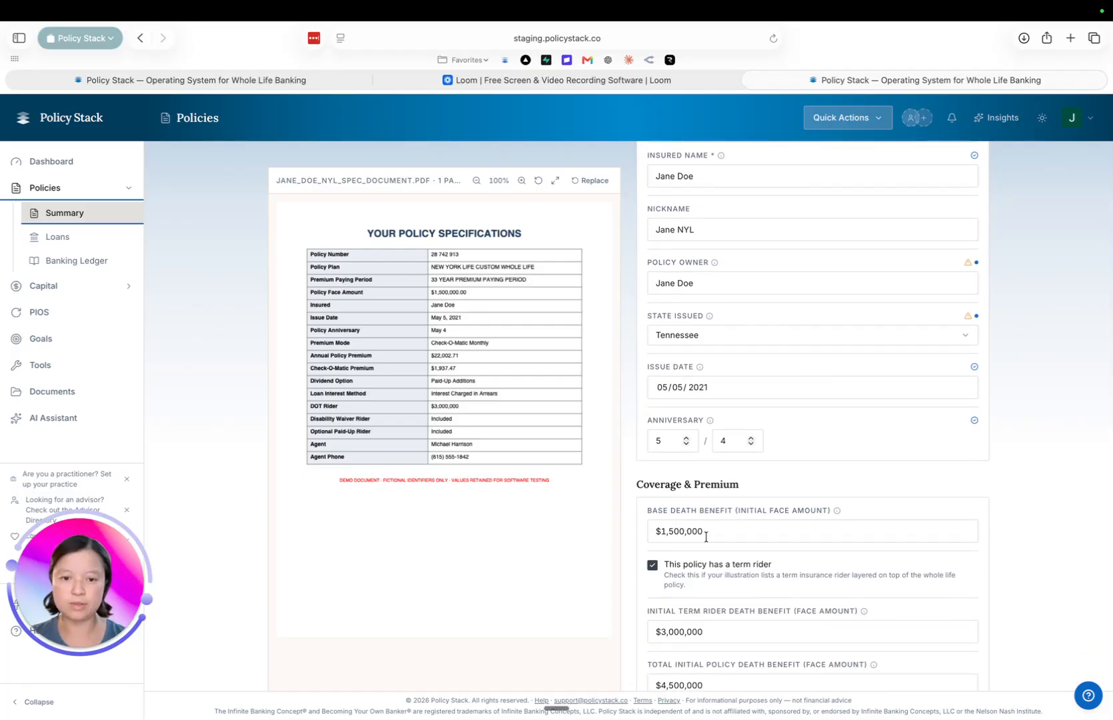
{"action": "scroll", "coordinate": [706, 536], "scroll_direction": "down", "scroll_amount": 2}
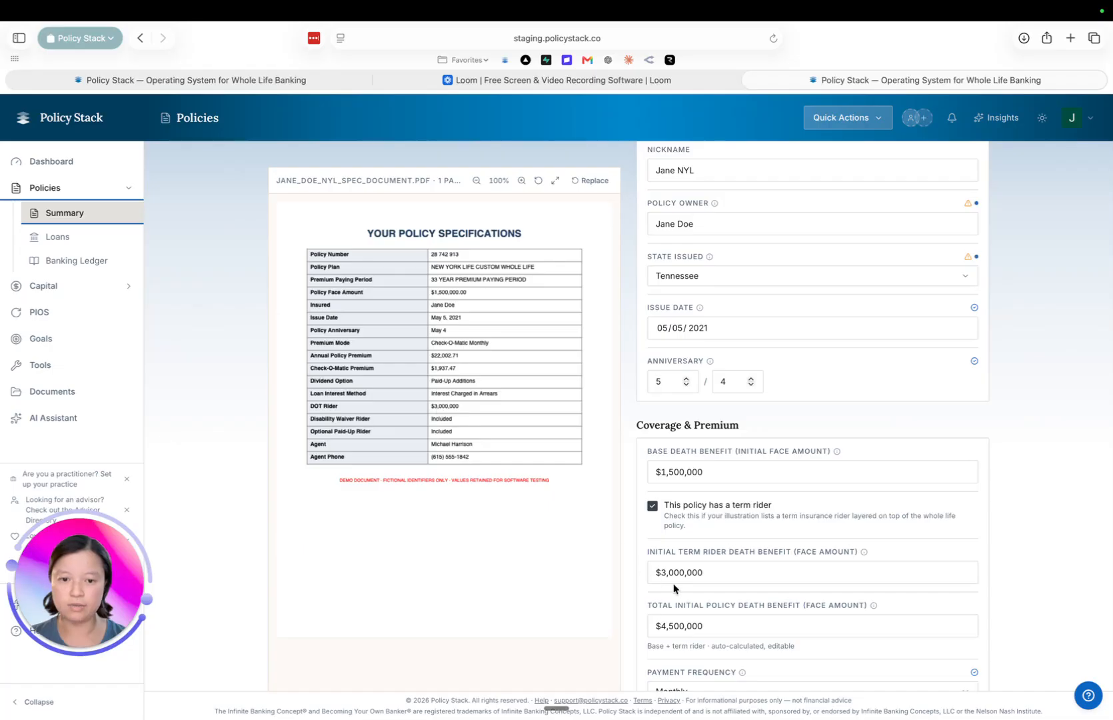
{"action": "scroll", "coordinate": [671, 572], "scroll_direction": "down", "scroll_amount": 3}
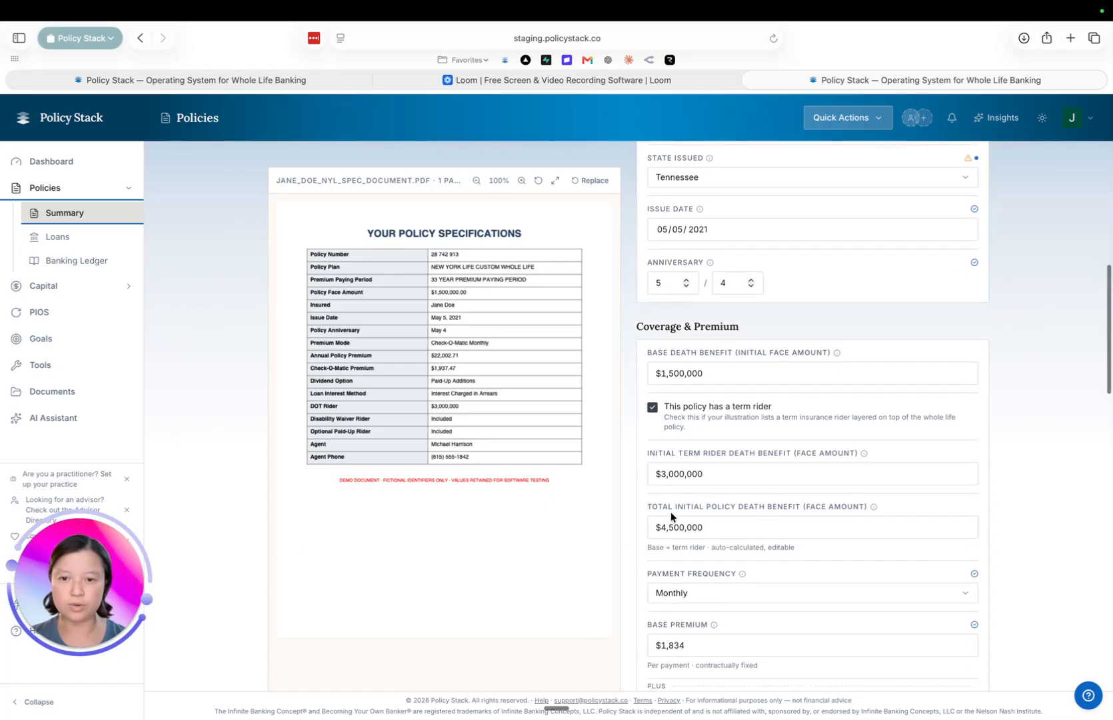
{"action": "left_click", "coordinate": [668, 527]}
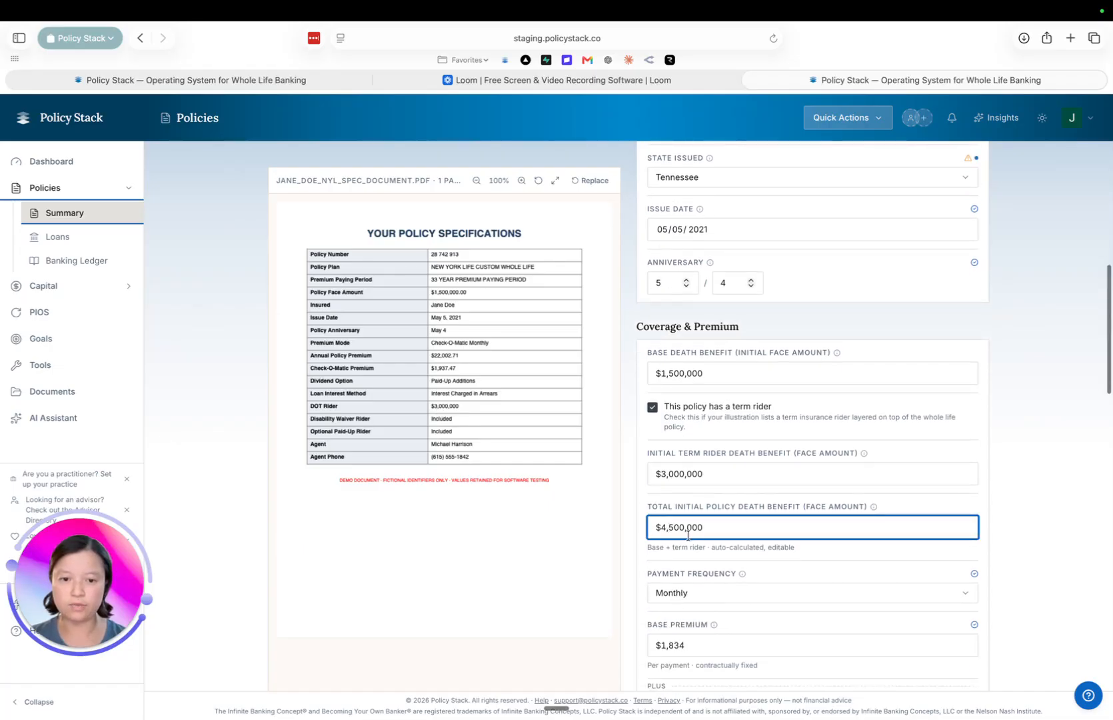
{"action": "scroll", "coordinate": [688, 535], "scroll_direction": "down", "scroll_amount": 3}
{"action": "left_click", "coordinate": [675, 488]}
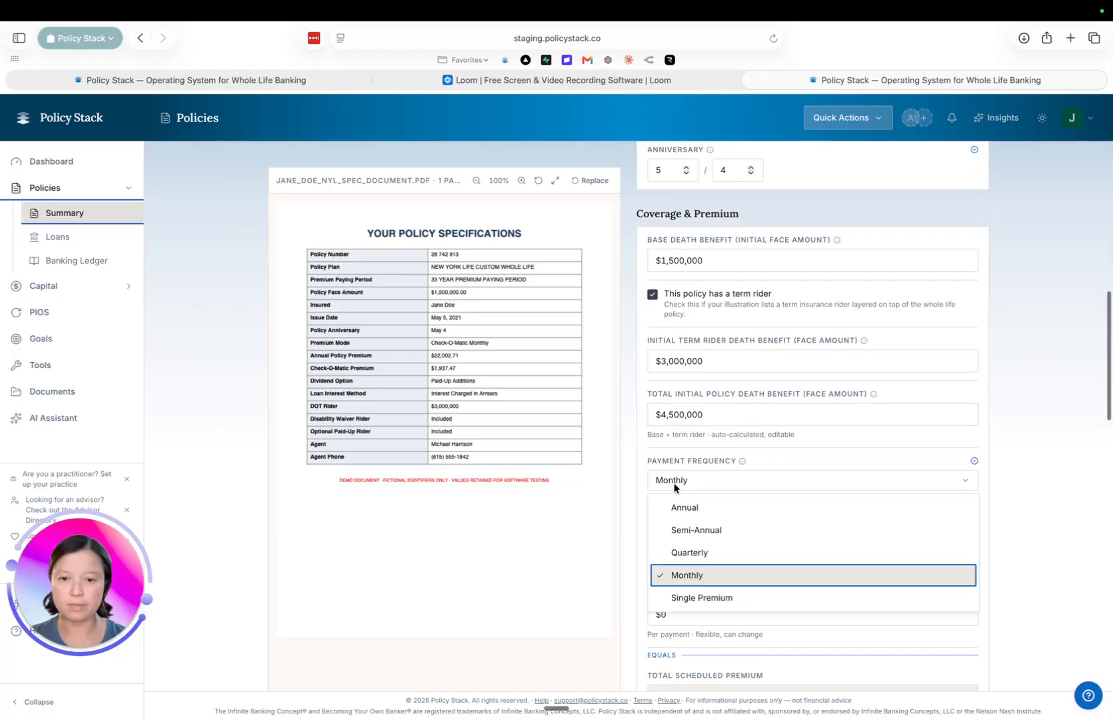
{"action": "left_click", "coordinate": [602, 530]}
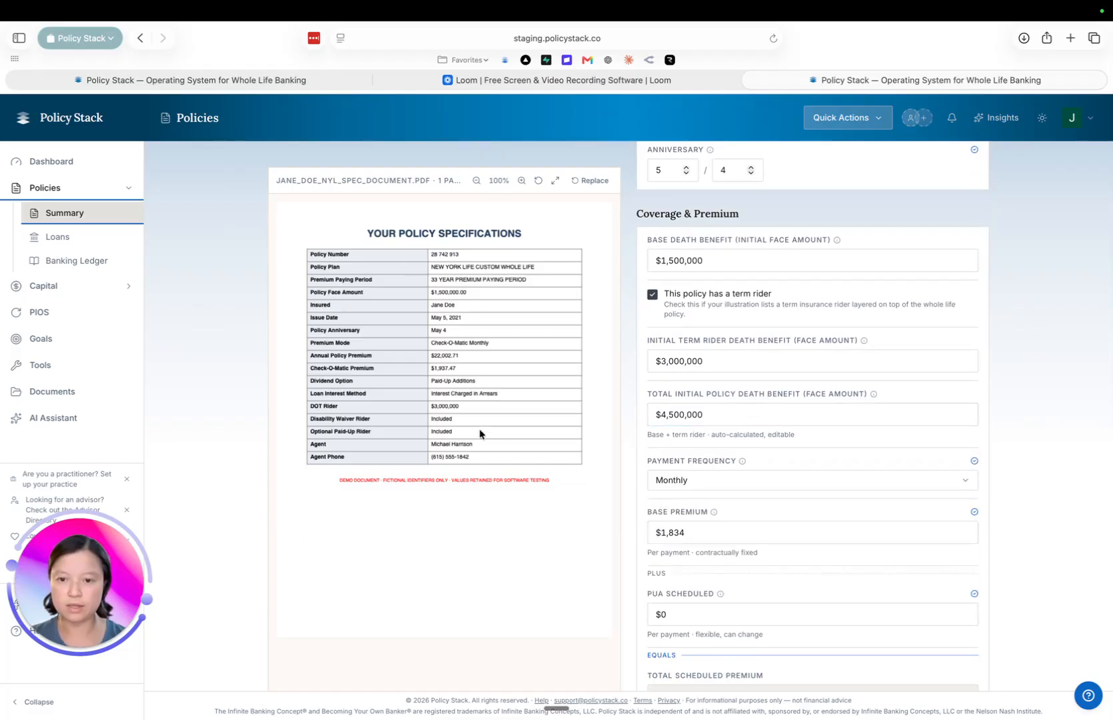
Step: Set the base premium per payment to $1,937.47 to match the Check-O-Matic premium in the specification
{"action": "scroll", "coordinate": [672, 581], "scroll_direction": "down", "scroll_amount": 3}
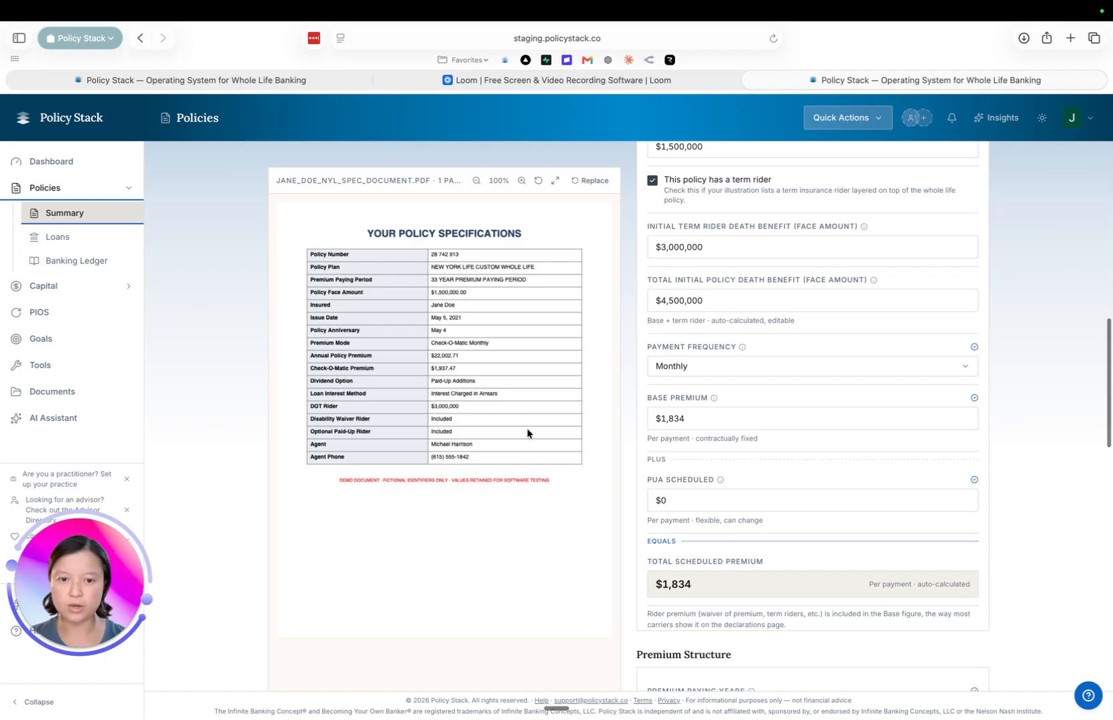
{"action": "left_click", "coordinate": [685, 418]}
{"action": "left_click_drag", "start_coordinate": [685, 418], "coordinate": [668, 420]}
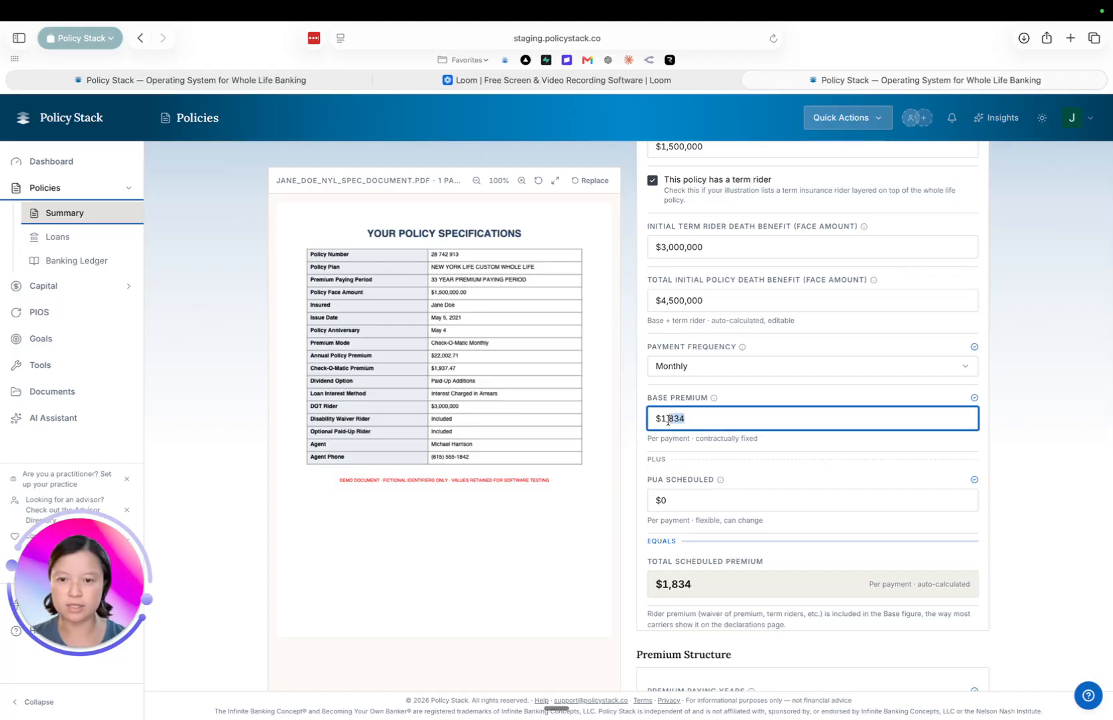
{"action": "type", "text": "9"}
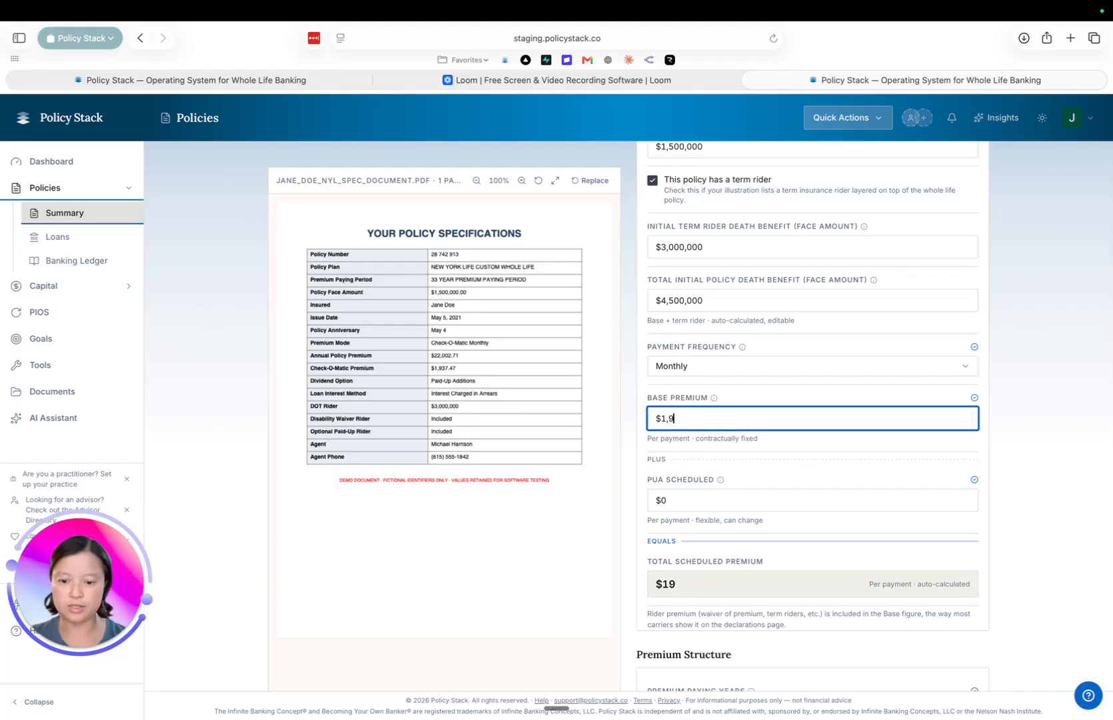
{"action": "type", "text": "37.47"}
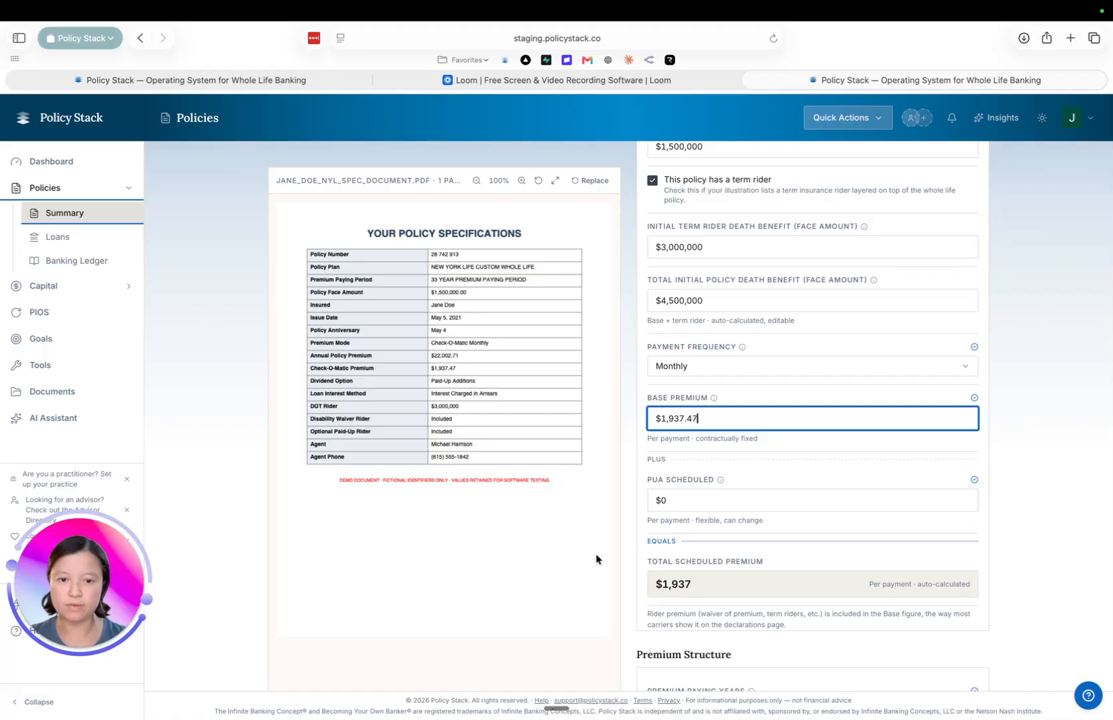
{"action": "left_click", "coordinate": [535, 602]}
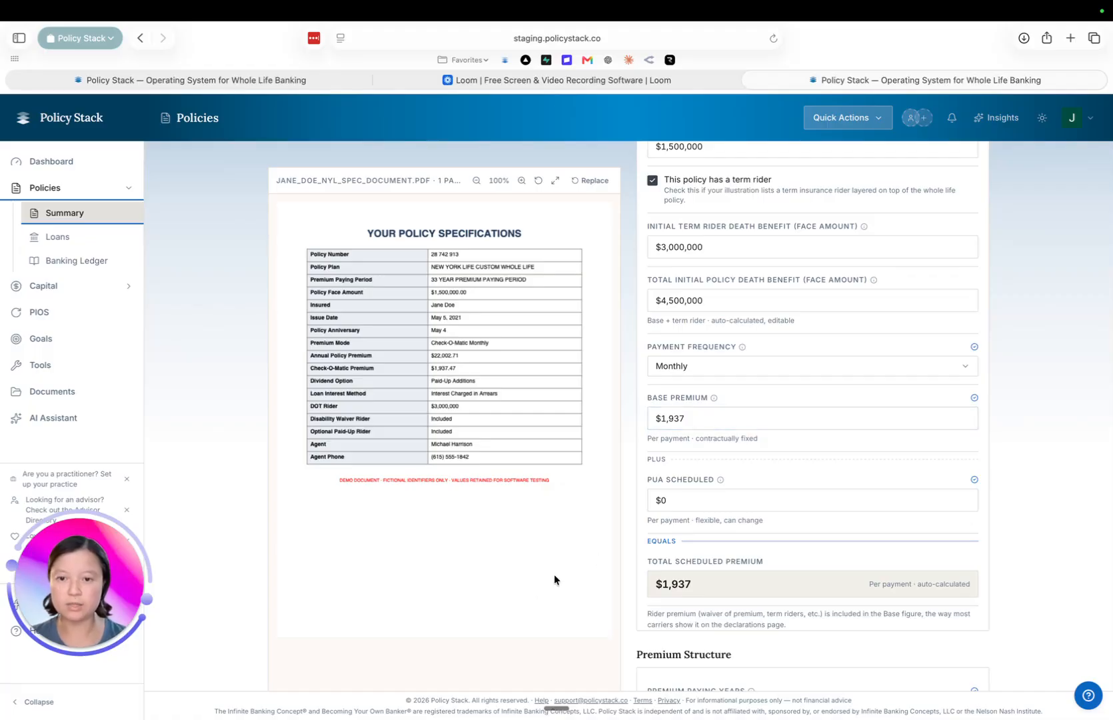
Step: Try a scheduled PUA of $1,200 per payment and reset it to $0
{"action": "left_click", "coordinate": [681, 500]}
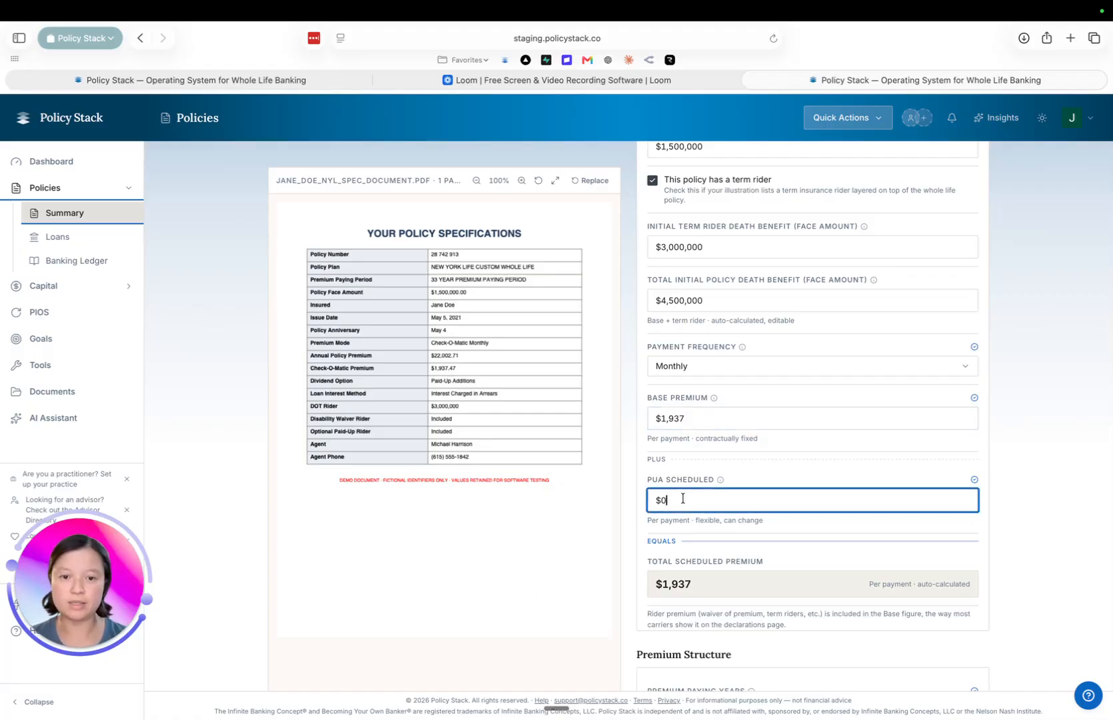
{"action": "key", "text": "BackSpace"}
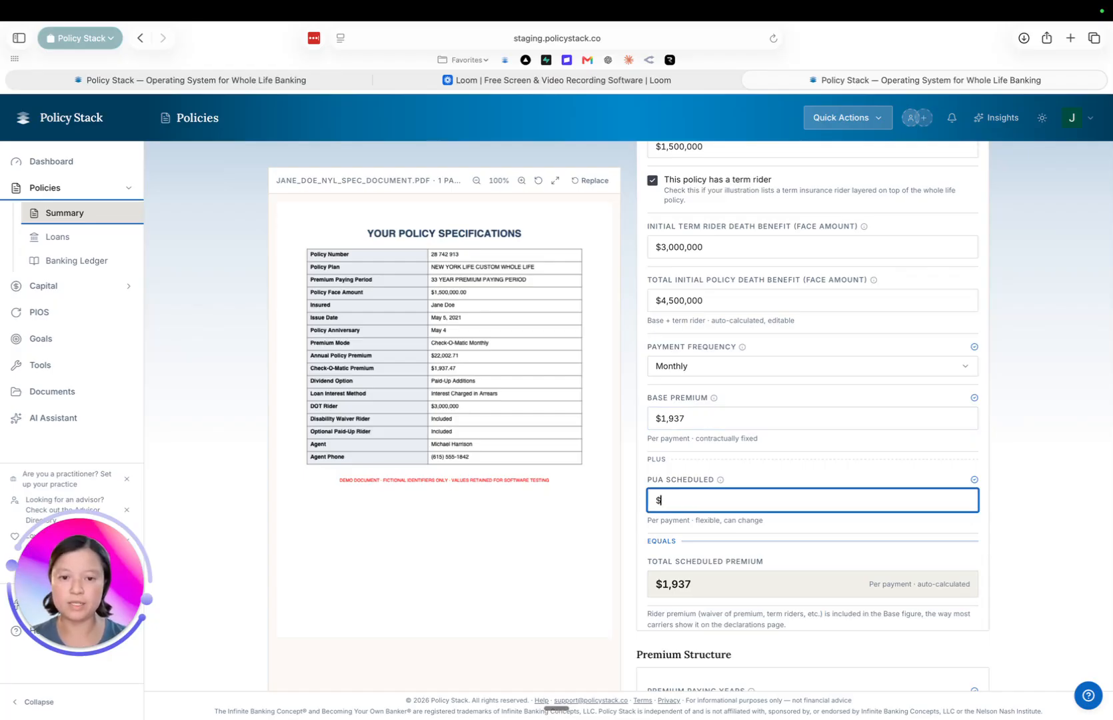
{"action": "type", "text": "1200"}
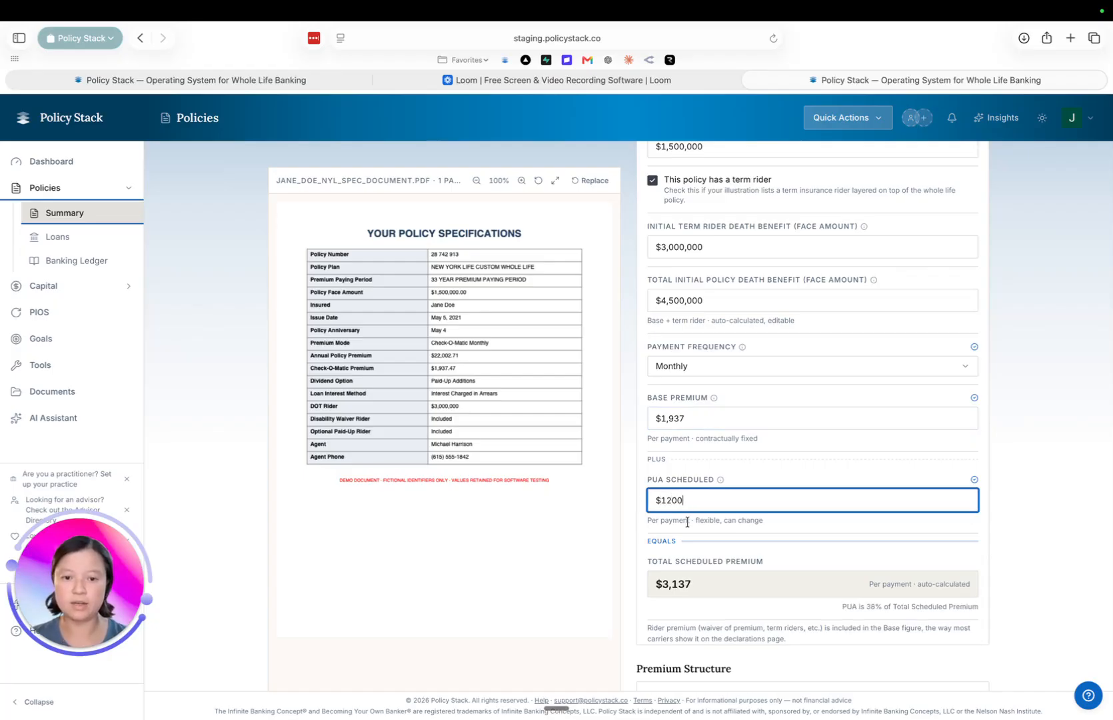
{"action": "key", "text": "BackSpace"}
{"action": "key", "text": "BackSpace"}
{"action": "key", "text": "BackSpace"}
{"action": "key", "text": "BackSpace"}
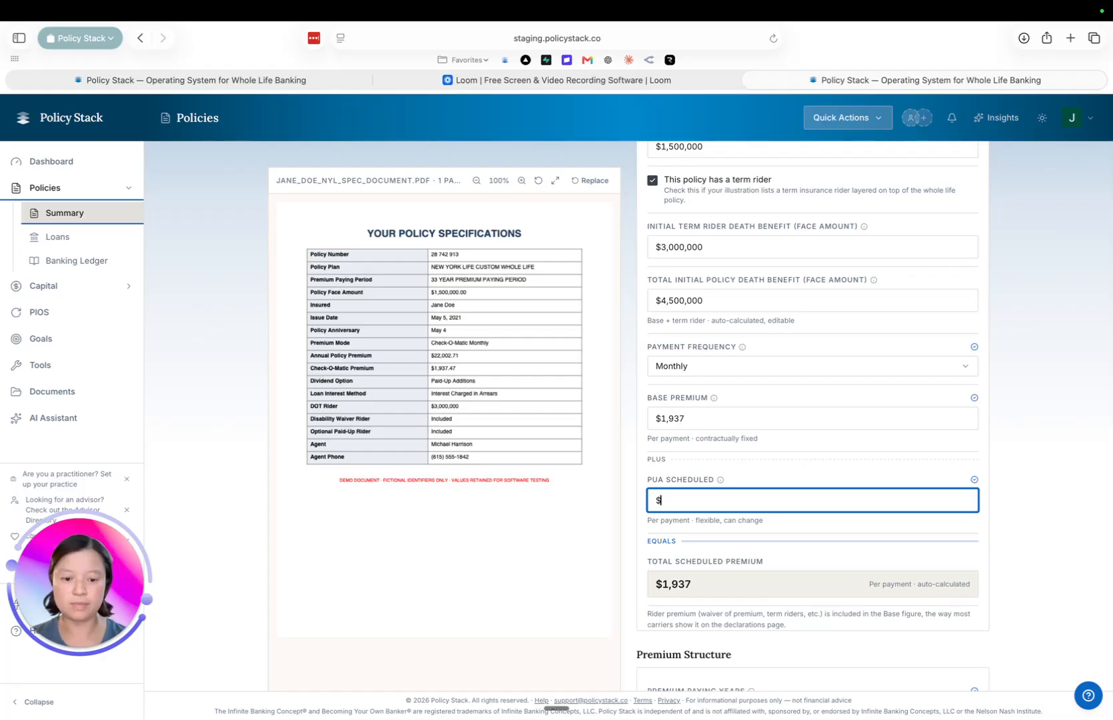
{"action": "type", "text": "0"}
Step: Calculate the premium paying years from age at issue 31 and paid-up age 66, and apply the calculation
{"action": "scroll", "coordinate": [626, 499], "scroll_direction": "down", "scroll_amount": 3}
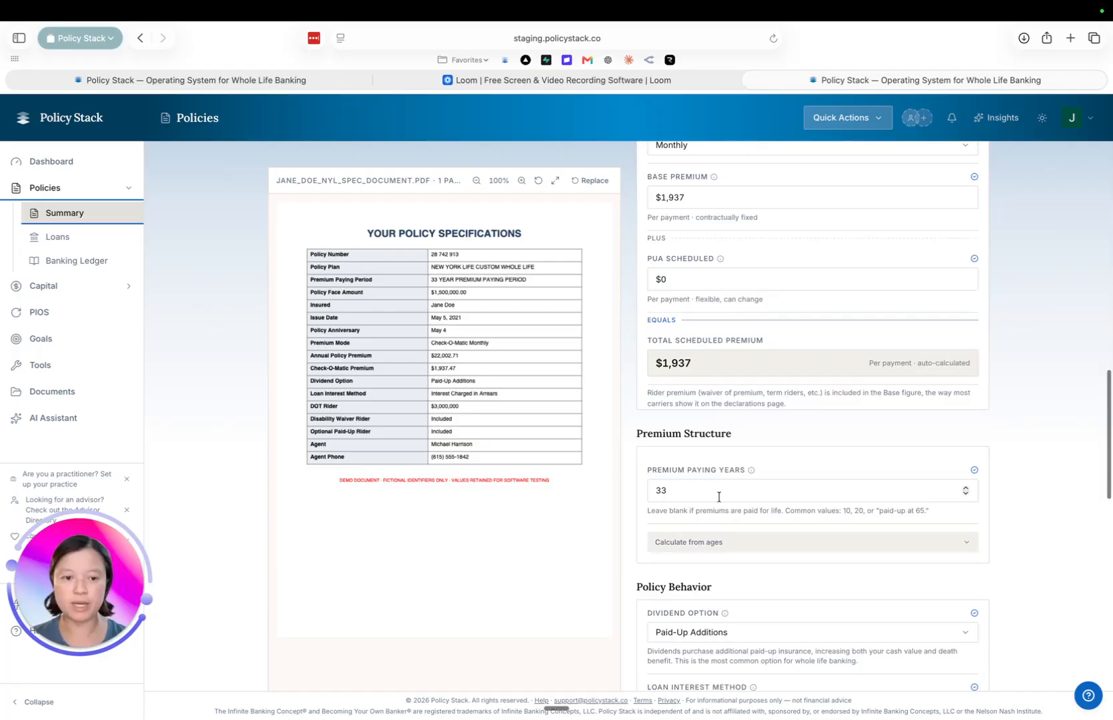
{"action": "scroll", "coordinate": [701, 508], "scroll_direction": "down", "scroll_amount": 1}
{"action": "left_click", "coordinate": [695, 518]}
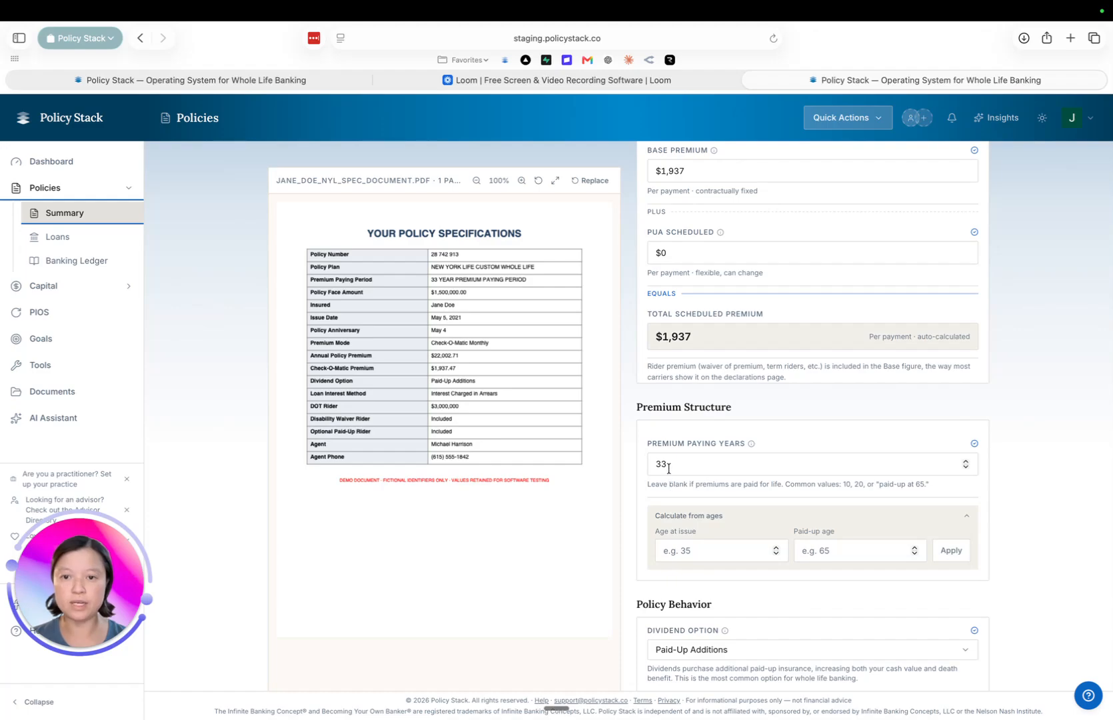
{"action": "left_click", "coordinate": [681, 552]}
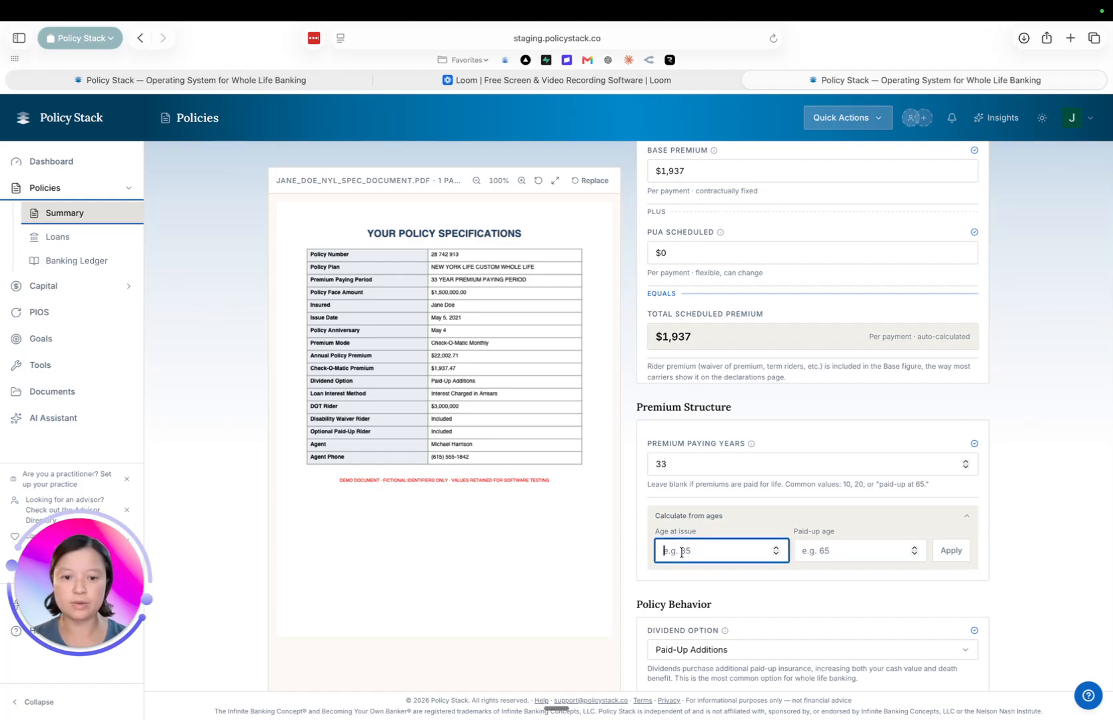
{"action": "type", "text": "3"}
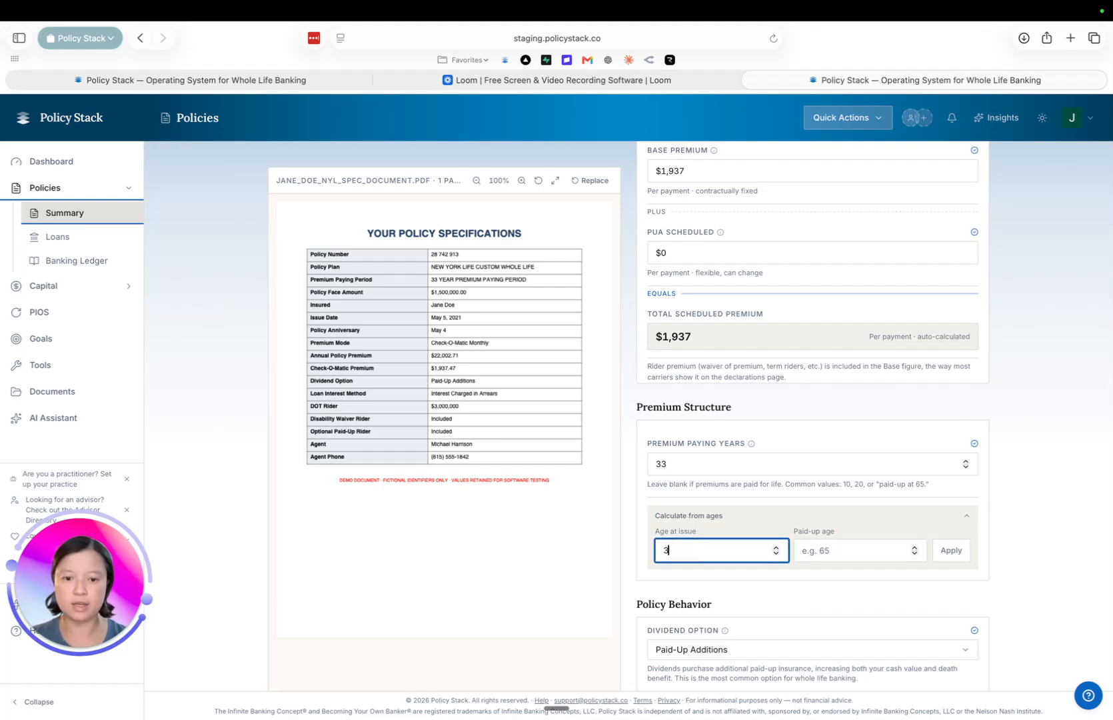
{"action": "type", "text": "1"}
{"action": "left_click", "coordinate": [815, 551]}
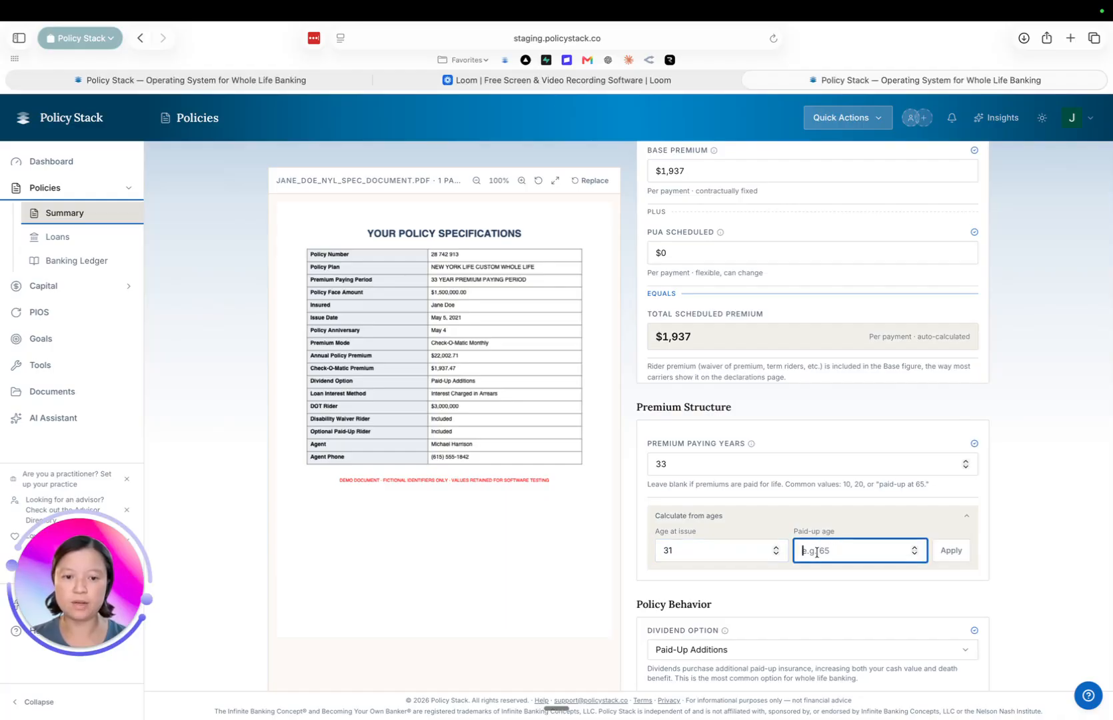
{"action": "type", "text": "66"}
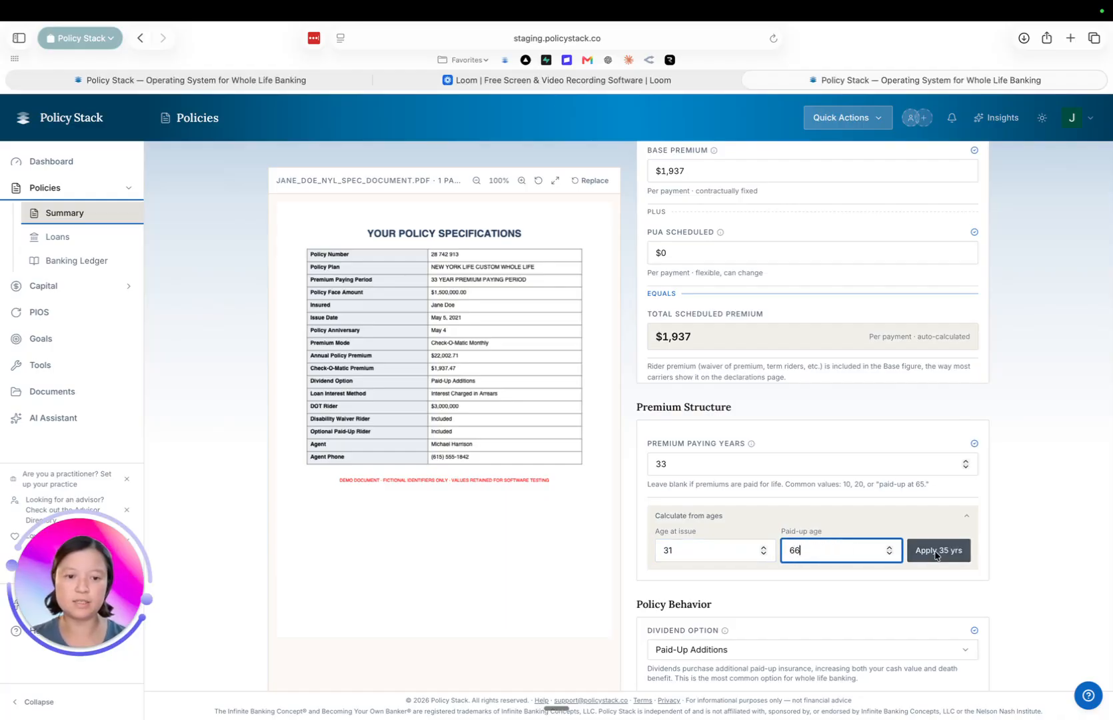
{"action": "left_click", "coordinate": [930, 550]}
Step: Set the premium paying years to 33 to match the premium paying period in the specification
{"action": "left_click", "coordinate": [670, 463]}
{"action": "key", "text": "BackSpace"}
{"action": "type", "text": "3"}
{"action": "left_click", "coordinate": [527, 536]}
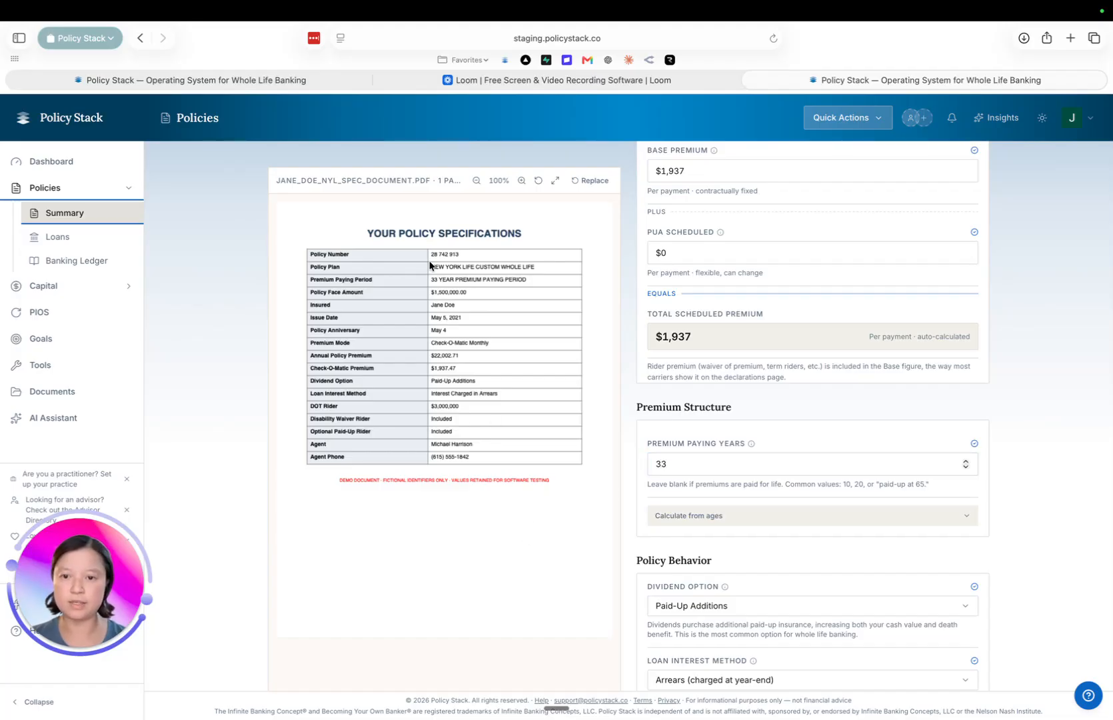
Step: Try the Reduce Premium and Cash dividend options to read their descriptions, and restore Paid-Up Additions
{"action": "scroll", "coordinate": [537, 523], "scroll_direction": "down", "scroll_amount": 3}
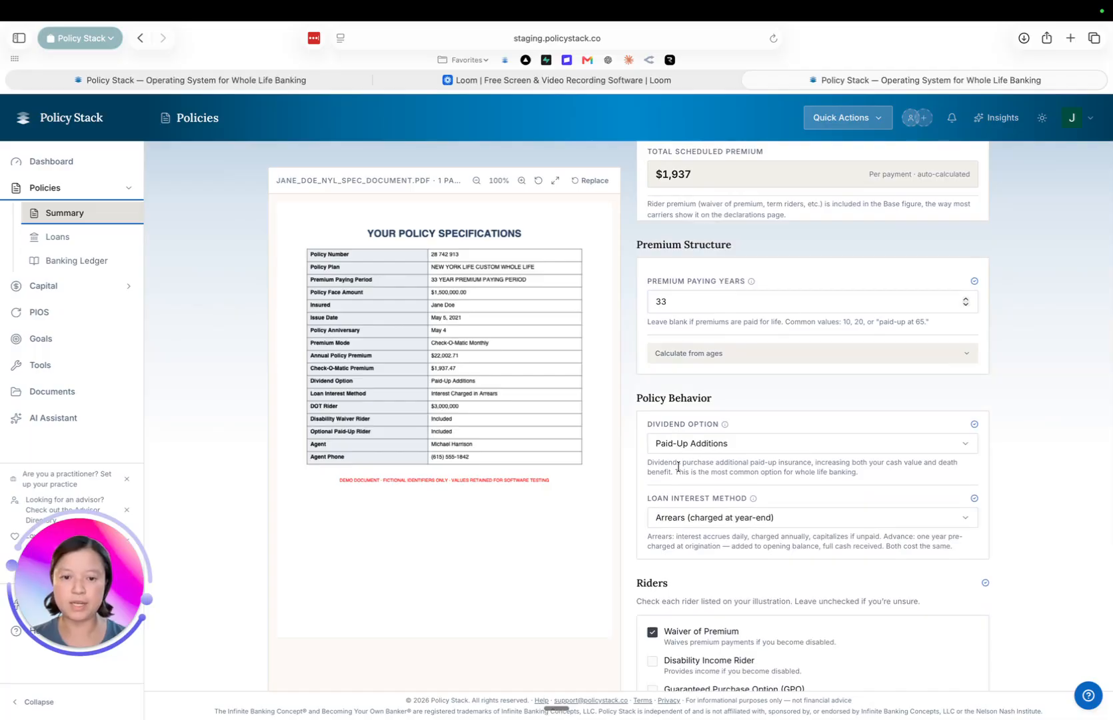
{"action": "left_click", "coordinate": [669, 442]}
{"action": "left_click", "coordinate": [752, 439]}
{"action": "left_click", "coordinate": [732, 443]}
{"action": "left_click", "coordinate": [677, 500]}
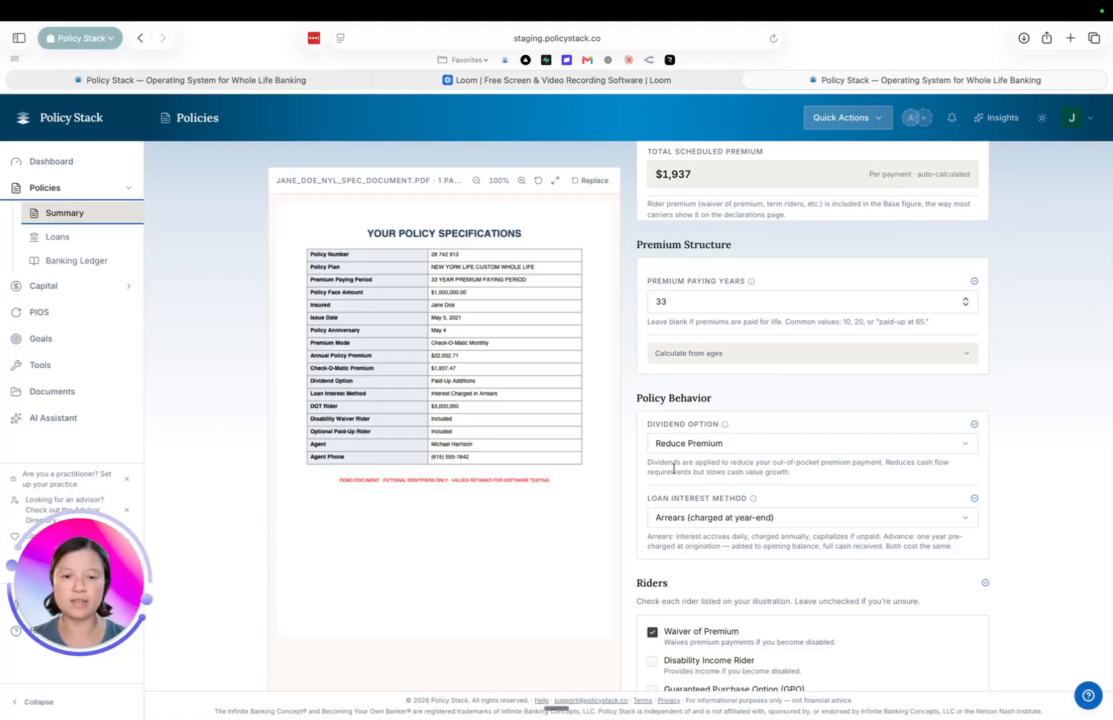
{"action": "left_click", "coordinate": [690, 443]}
{"action": "left_click", "coordinate": [680, 514]}
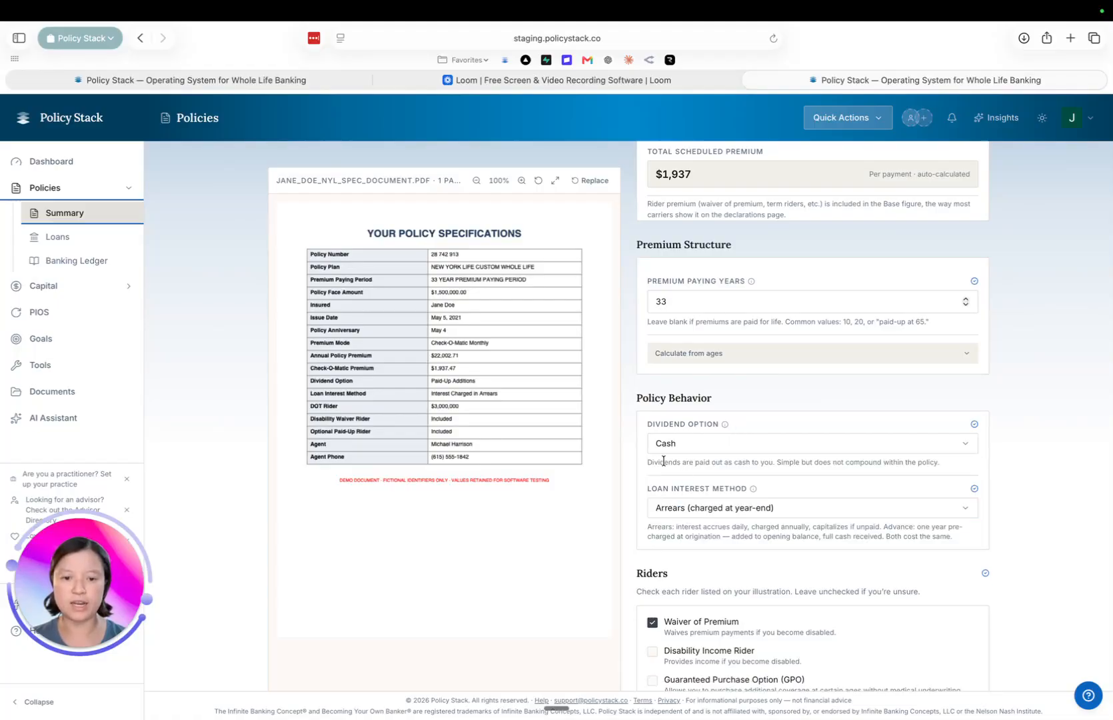
{"action": "left_click_drag", "start_coordinate": [664, 460], "coordinate": [770, 464]}
{"action": "left_click", "coordinate": [733, 446]}
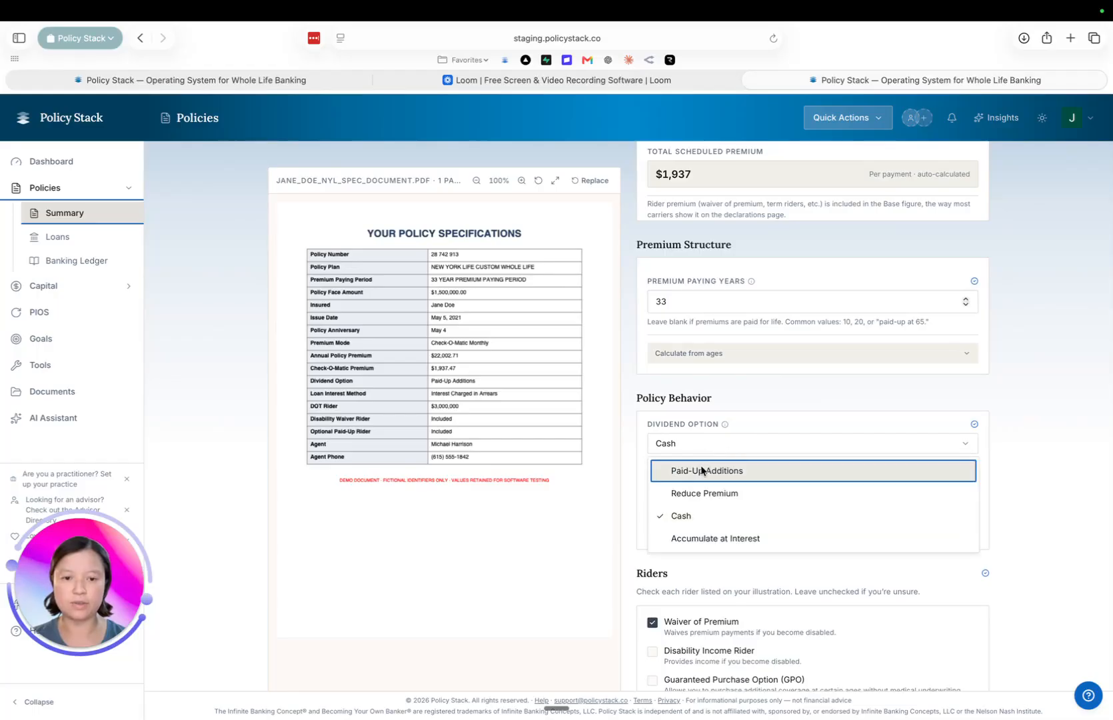
{"action": "left_click", "coordinate": [701, 471]}
Step: Try the Advance loan interest method, restore Arrears (charged at year-end), and read the explanation of the methods
{"action": "scroll", "coordinate": [683, 471], "scroll_direction": "down", "scroll_amount": 3}
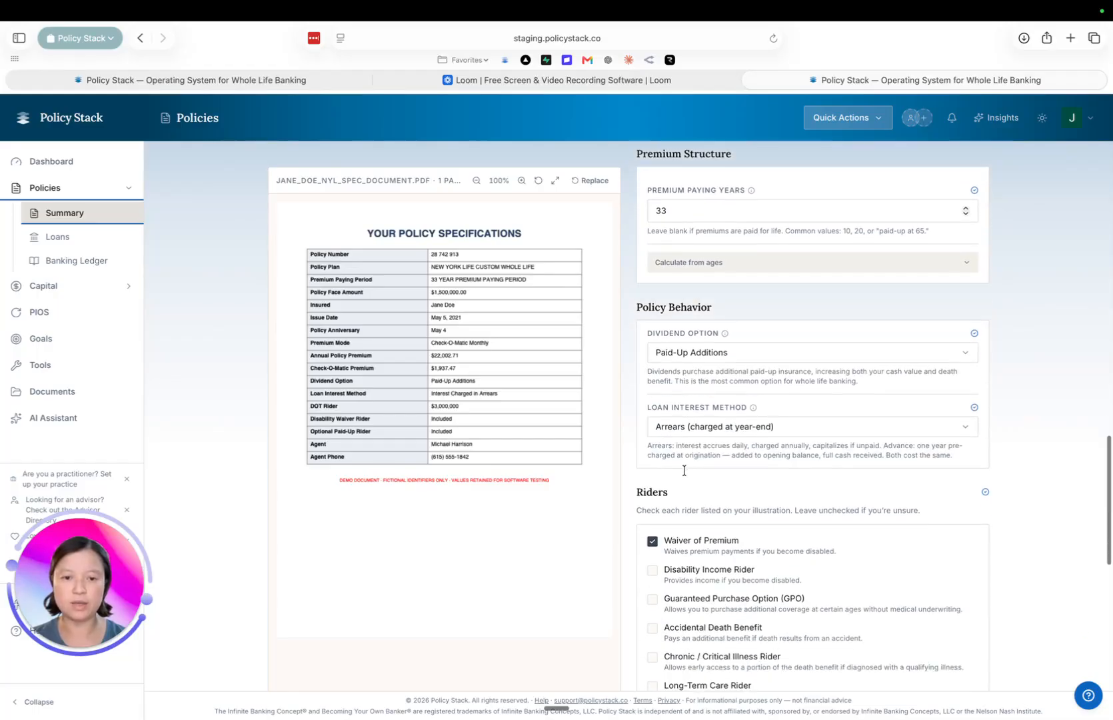
{"action": "left_click", "coordinate": [667, 430]}
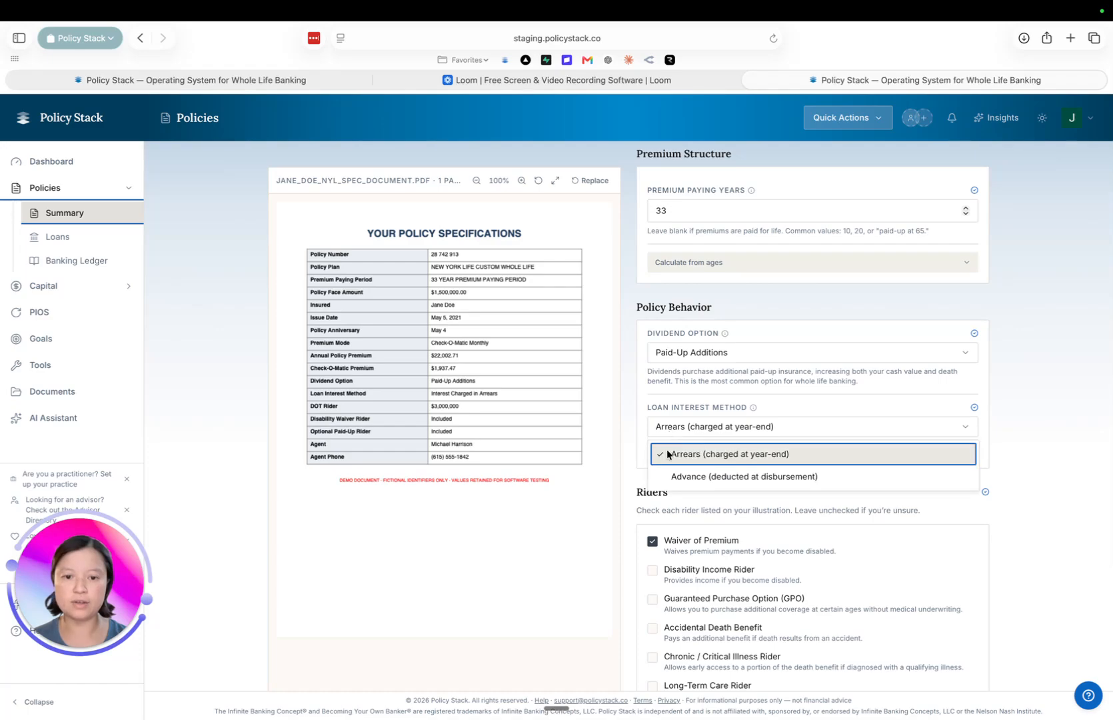
{"action": "left_click", "coordinate": [670, 455]}
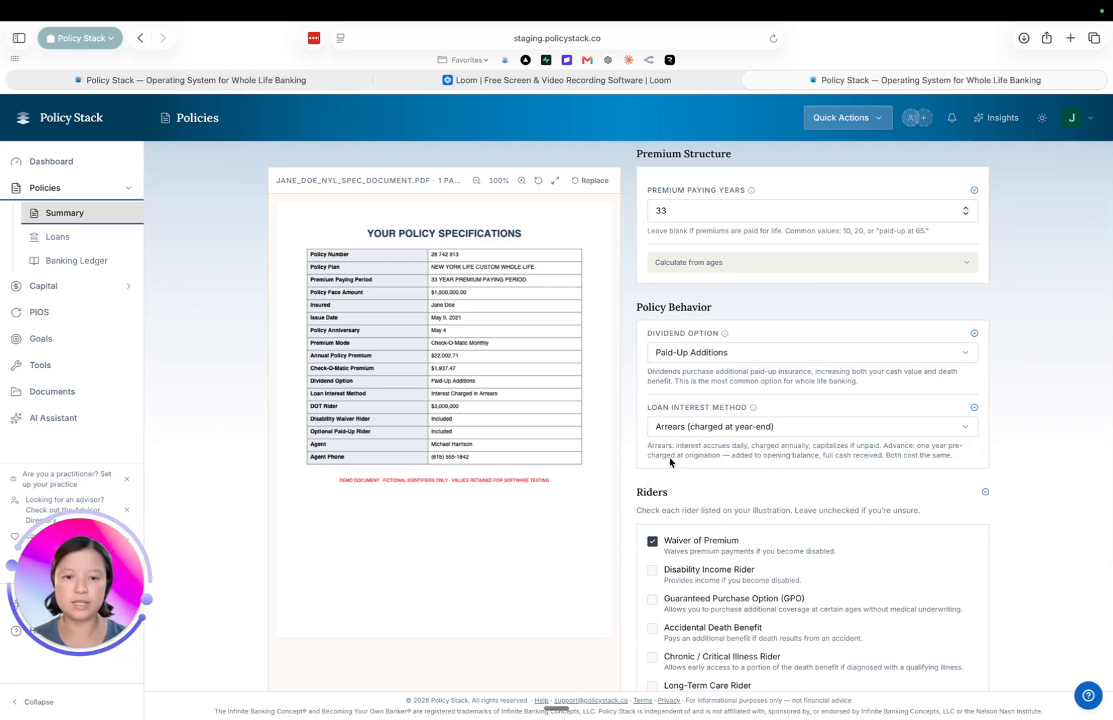
{"action": "left_click", "coordinate": [704, 427]}
{"action": "left_click", "coordinate": [689, 477]}
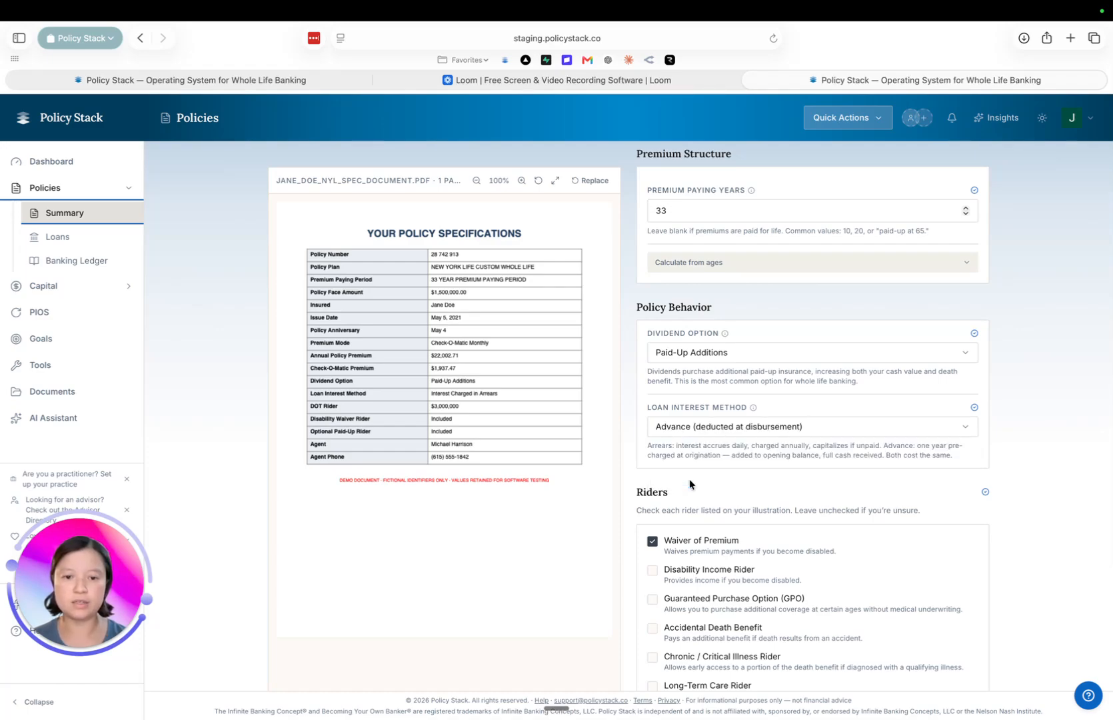
{"action": "left_click", "coordinate": [688, 425]}
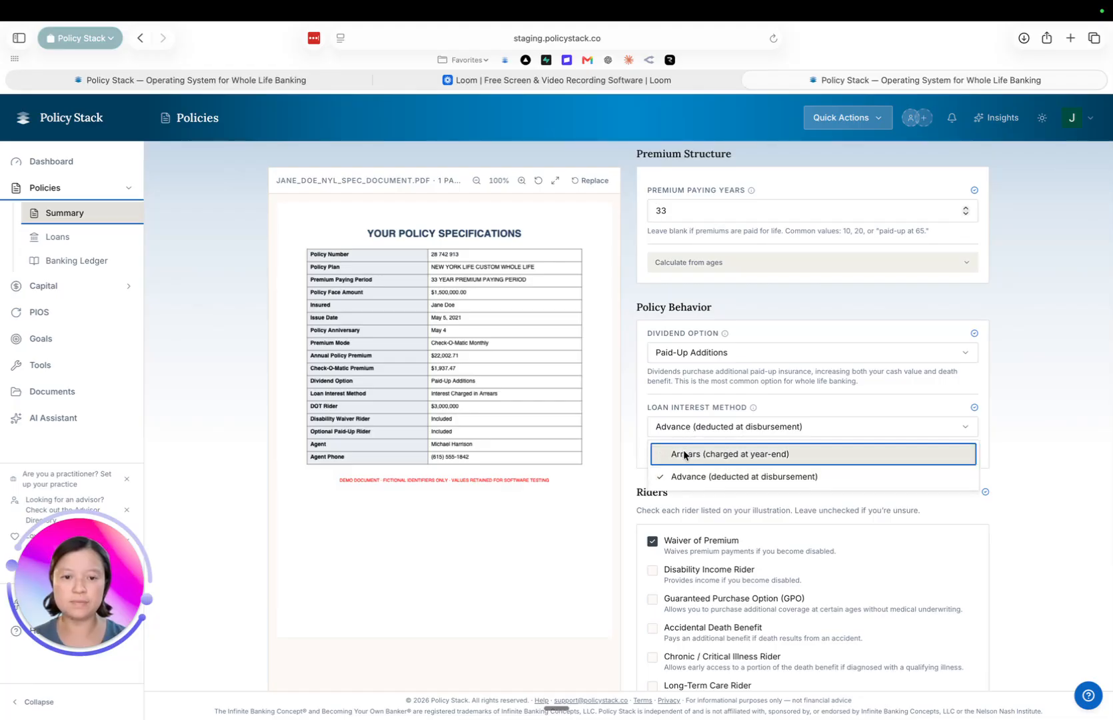
{"action": "left_click", "coordinate": [683, 451]}
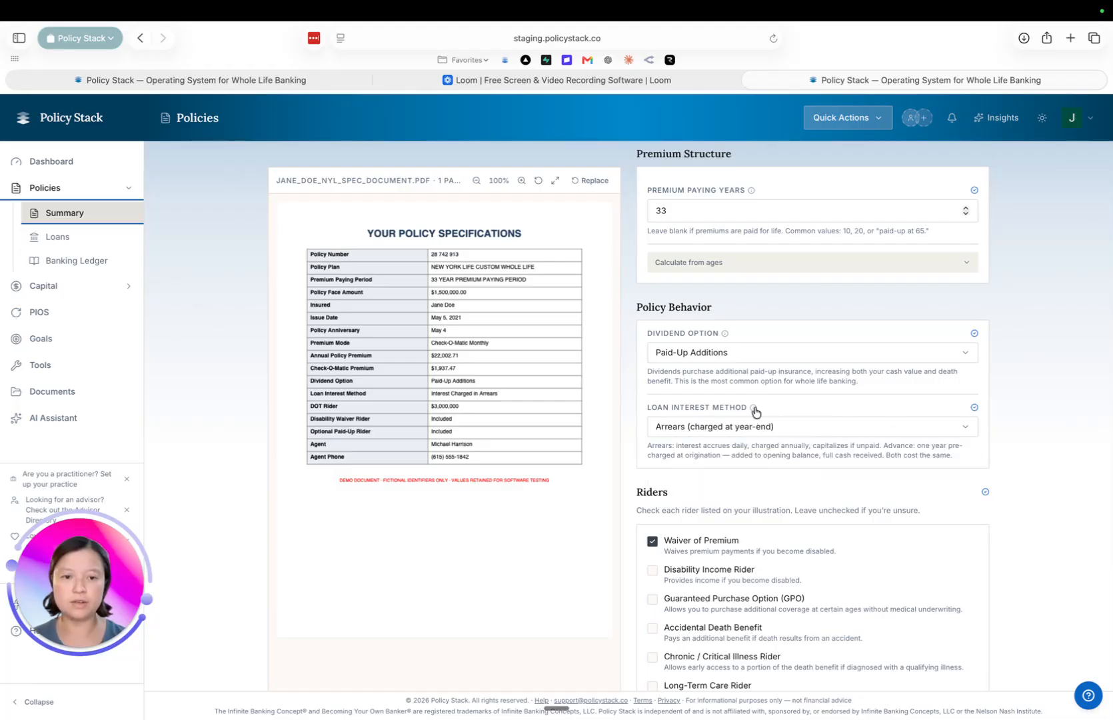
{"action": "mouse_move", "coordinate": [752, 409]}
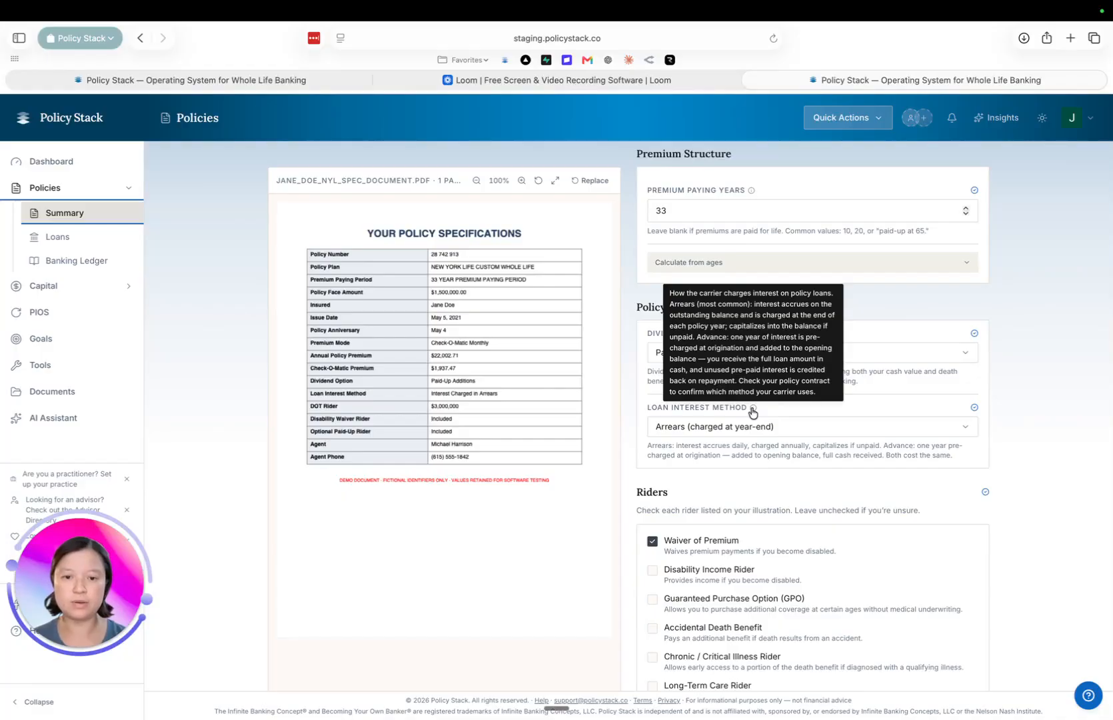
Step: Review the riders available for the policy and toggle one of them on and off again
{"action": "scroll", "coordinate": [735, 475], "scroll_direction": "down", "scroll_amount": 4}
{"action": "scroll", "coordinate": [720, 433], "scroll_direction": "down", "scroll_amount": 4}
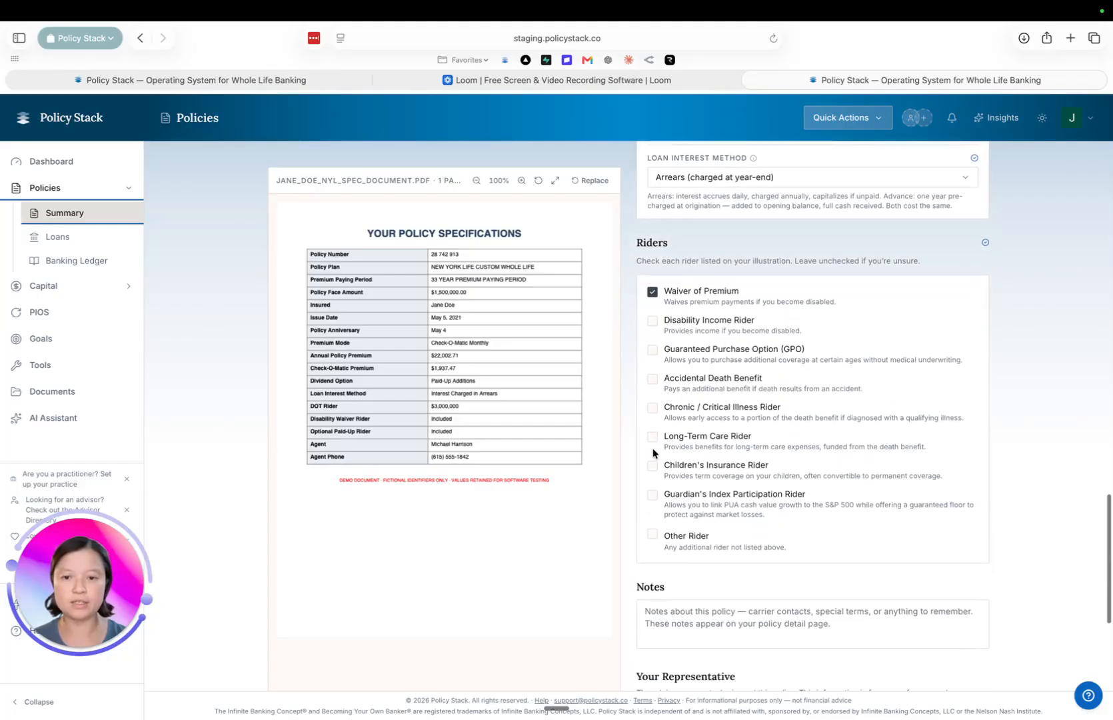
{"action": "scroll", "coordinate": [657, 480], "scroll_direction": "down", "scroll_amount": 2}
{"action": "left_click", "coordinate": [655, 472]}
{"action": "left_click", "coordinate": [654, 470]}
Step: Review the notes field and the representative's name, email and phone details
{"action": "scroll", "coordinate": [668, 560], "scroll_direction": "down", "scroll_amount": 4}
{"action": "scroll", "coordinate": [670, 565], "scroll_direction": "down", "scroll_amount": 2}
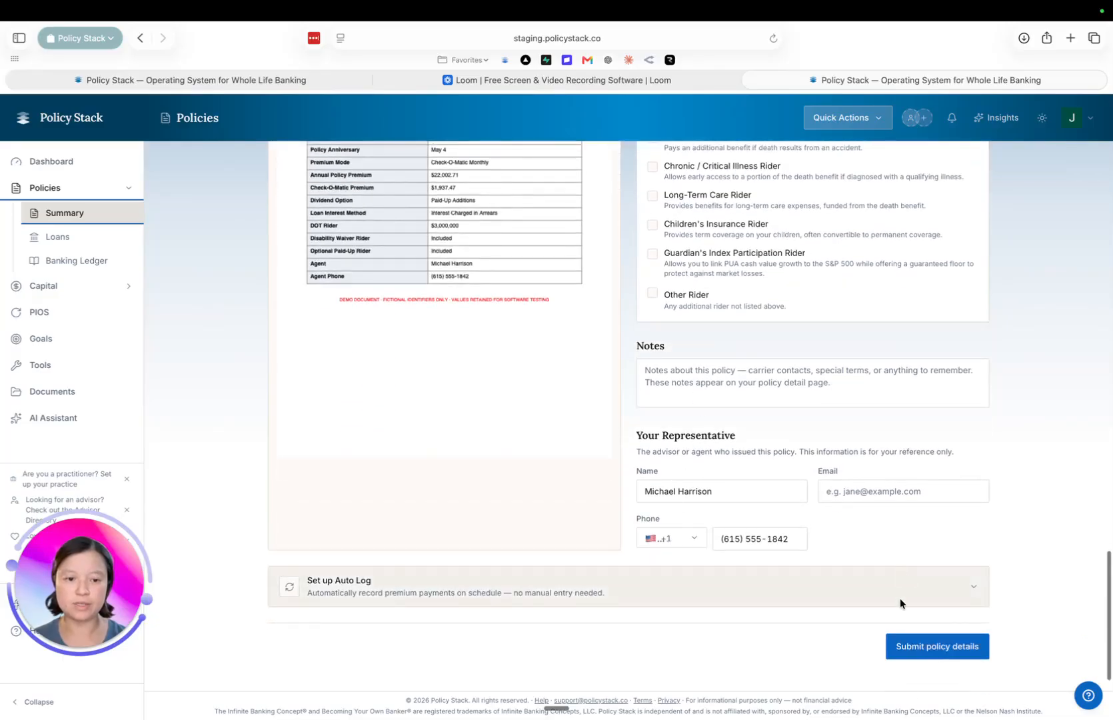
{"action": "left_click", "coordinate": [860, 491]}
{"action": "left_click", "coordinate": [1056, 462]}
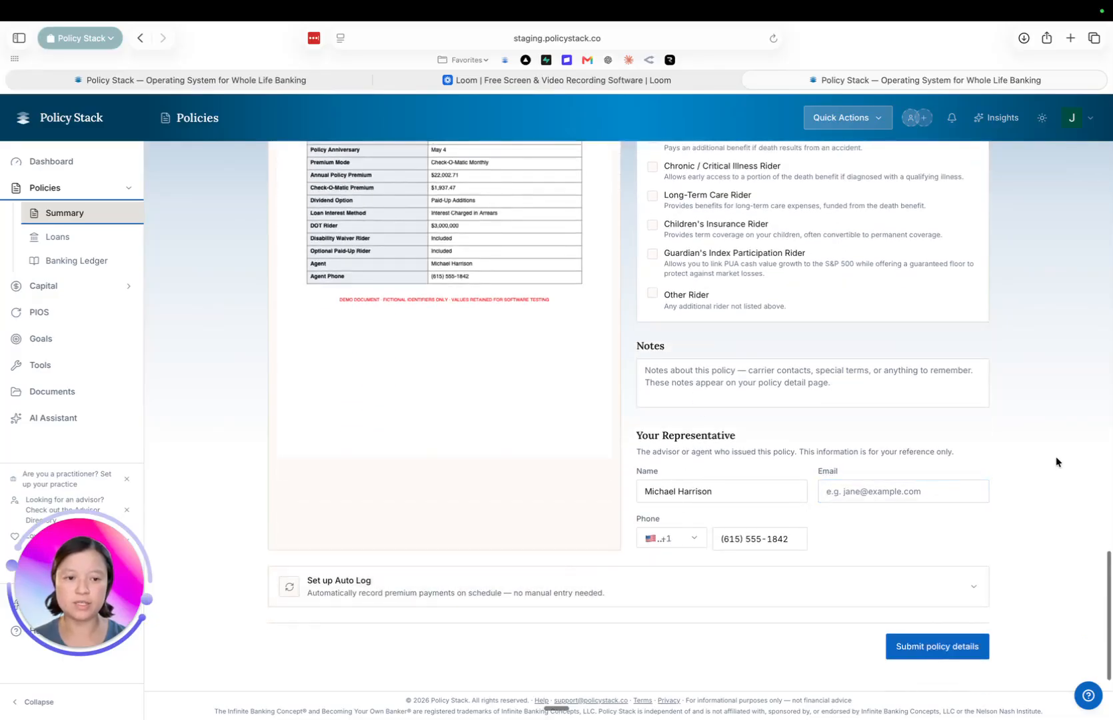
{"action": "scroll", "coordinate": [440, 460], "scroll_direction": "up", "scroll_amount": 1}
{"action": "scroll", "coordinate": [439, 464], "scroll_direction": "up", "scroll_amount": 5}
{"action": "scroll", "coordinate": [439, 464], "scroll_direction": "down", "scroll_amount": 6}
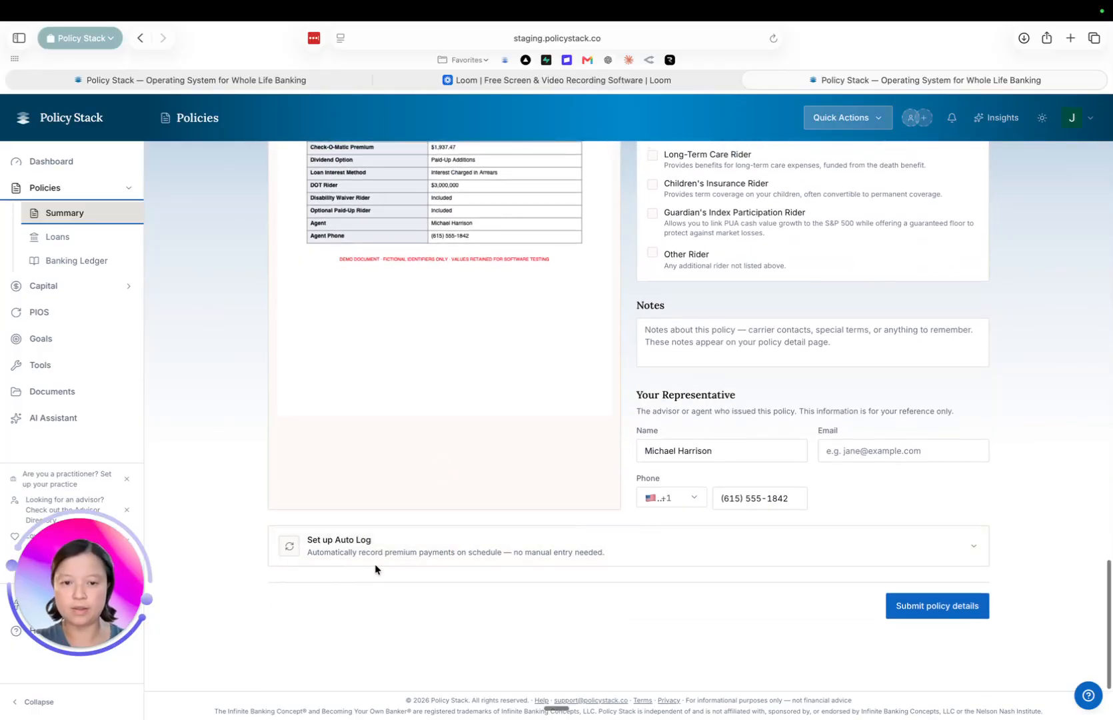
Step: Open the Auto Log setup, try the full scheduled premium payment choice, and select Base only
{"action": "left_click", "coordinate": [333, 549]}
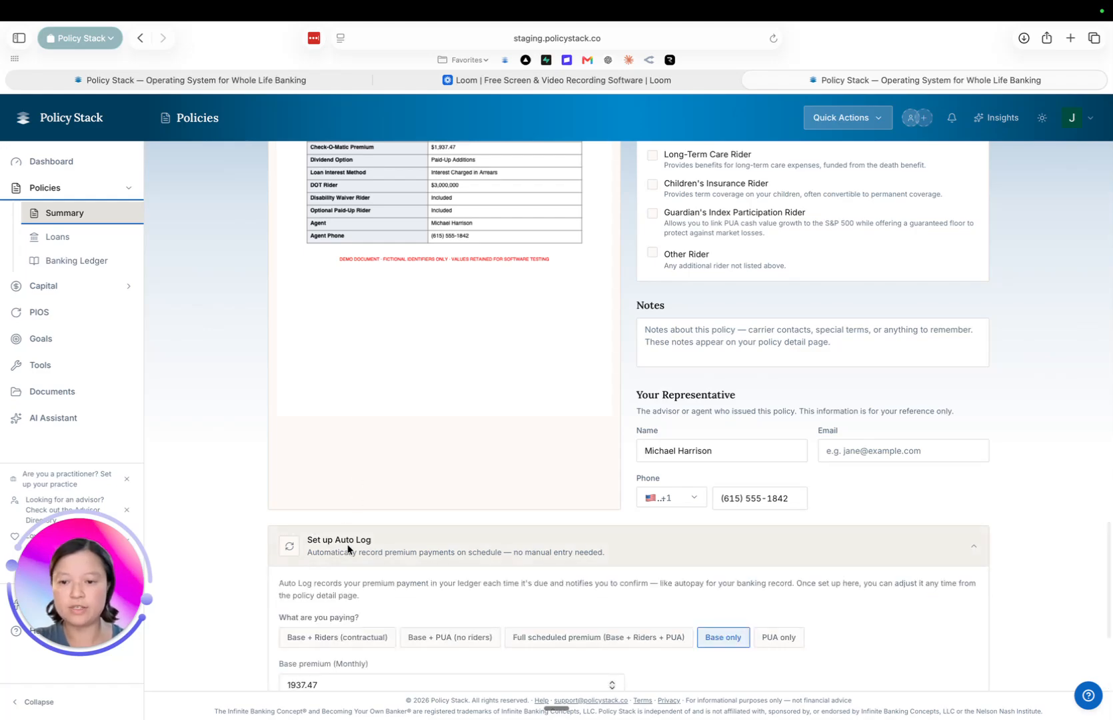
{"action": "scroll", "coordinate": [370, 548], "scroll_direction": "down", "scroll_amount": 4}
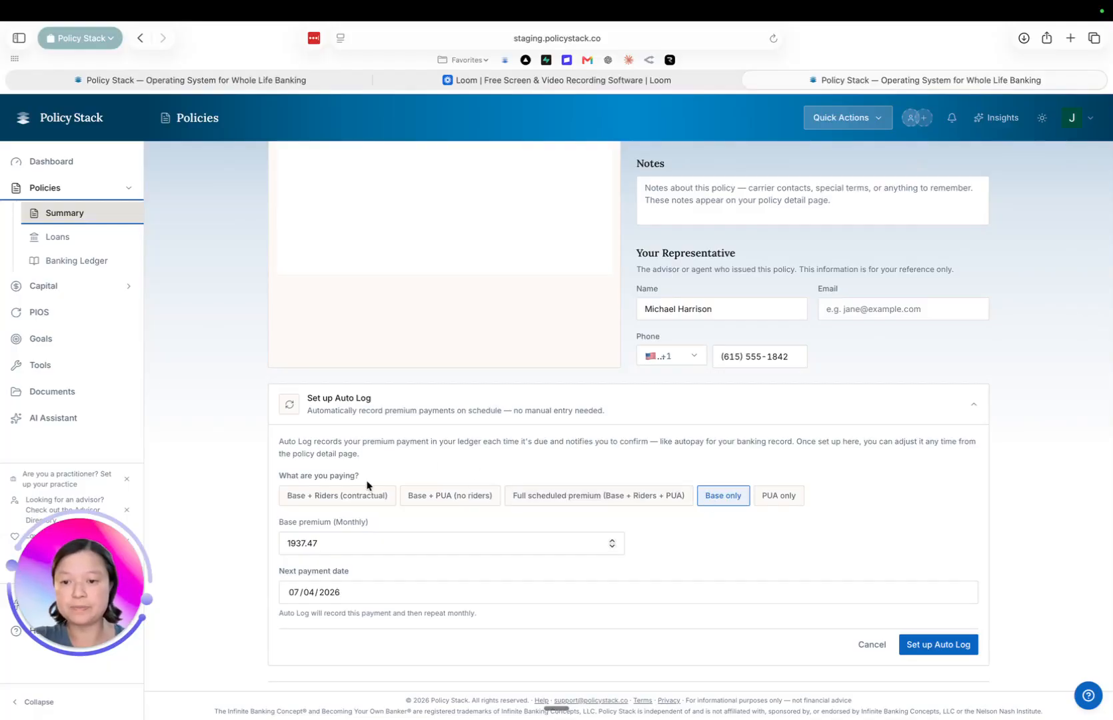
{"action": "left_click", "coordinate": [604, 502]}
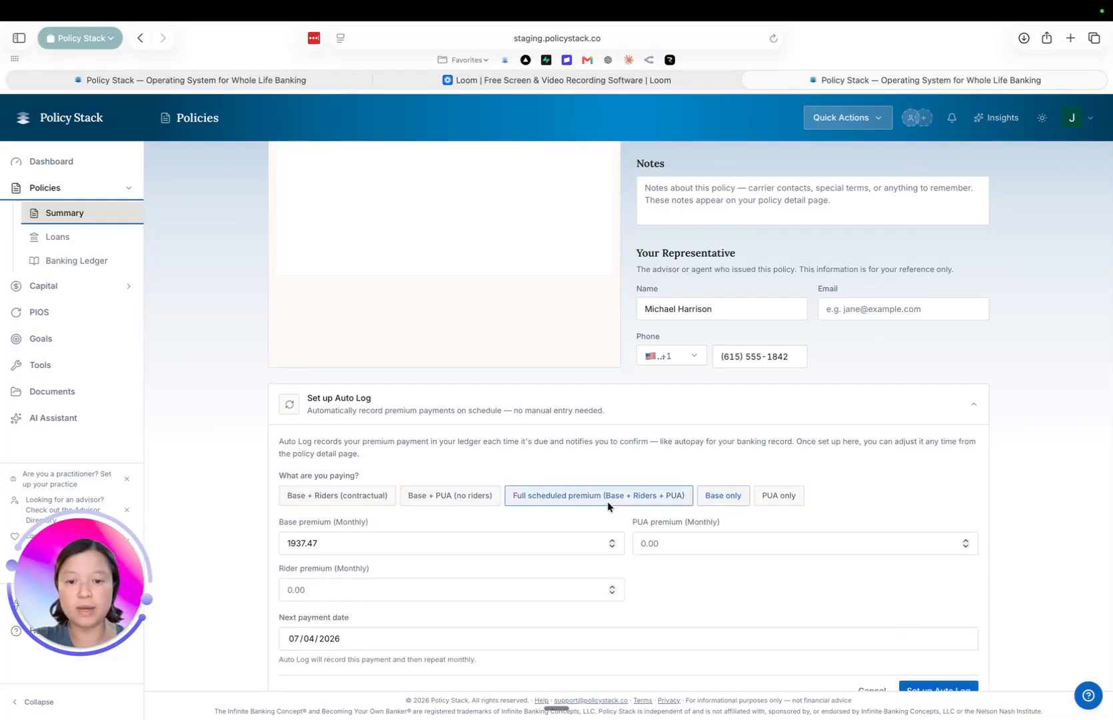
{"action": "left_click", "coordinate": [705, 498]}
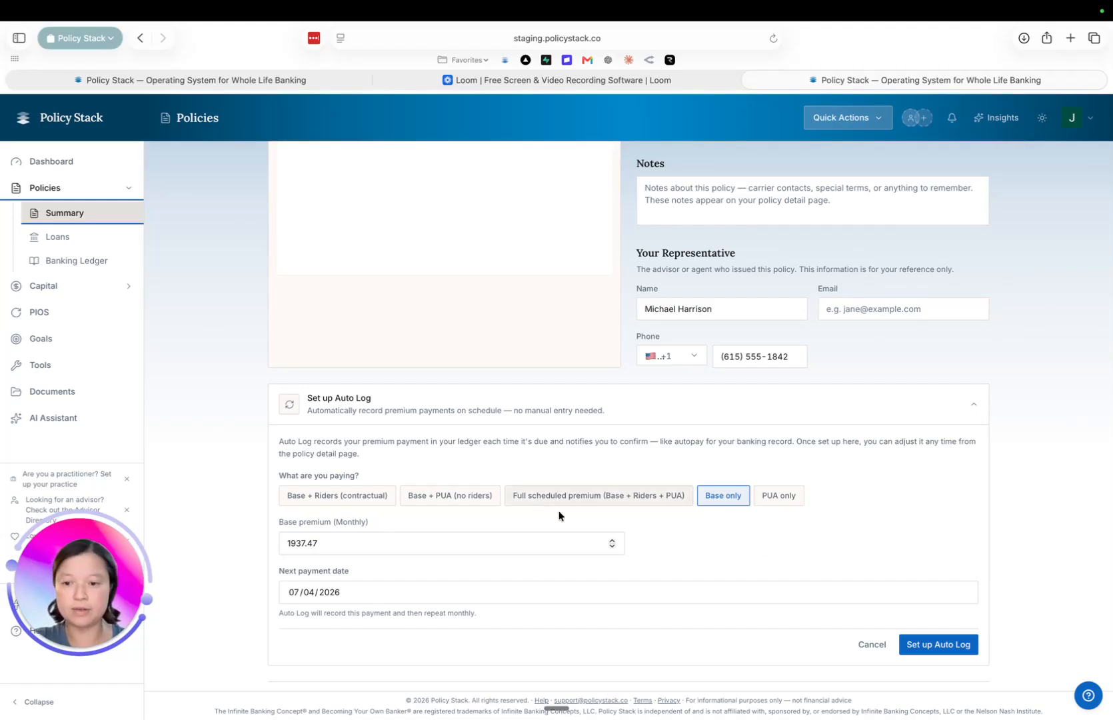
Step: Complete the Auto Log setup for the monthly base premium and submit the policy details
{"action": "left_click", "coordinate": [933, 645]}
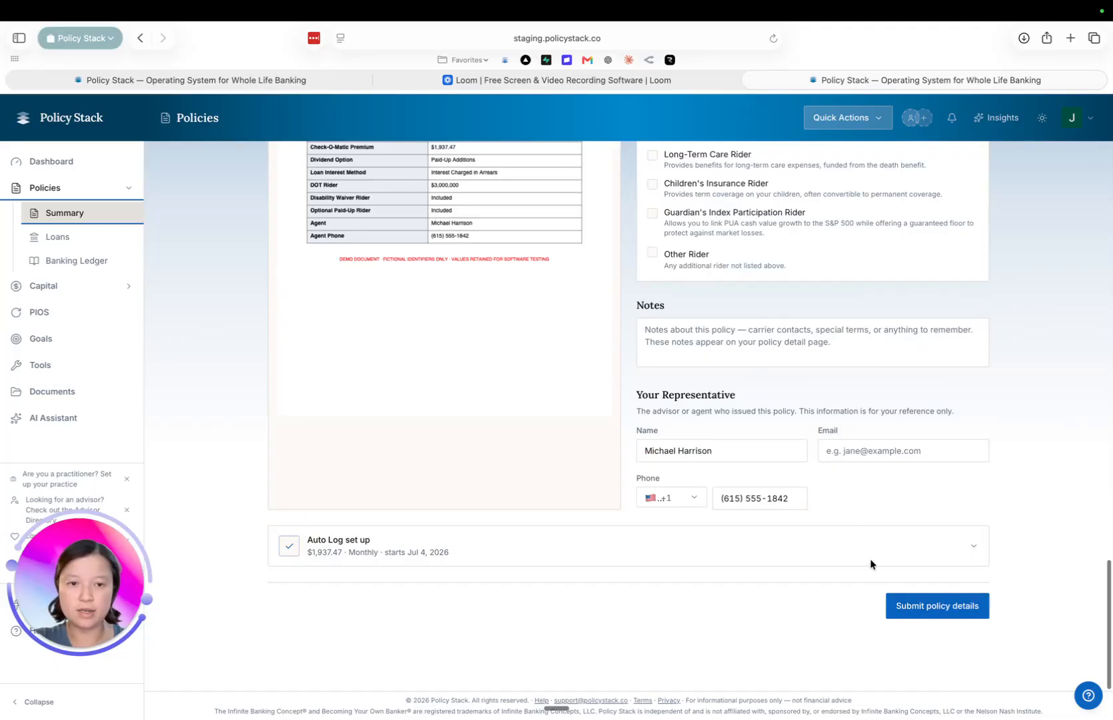
{"action": "scroll", "coordinate": [856, 507], "scroll_direction": "up", "scroll_amount": 1}
{"action": "left_click", "coordinate": [909, 621]}
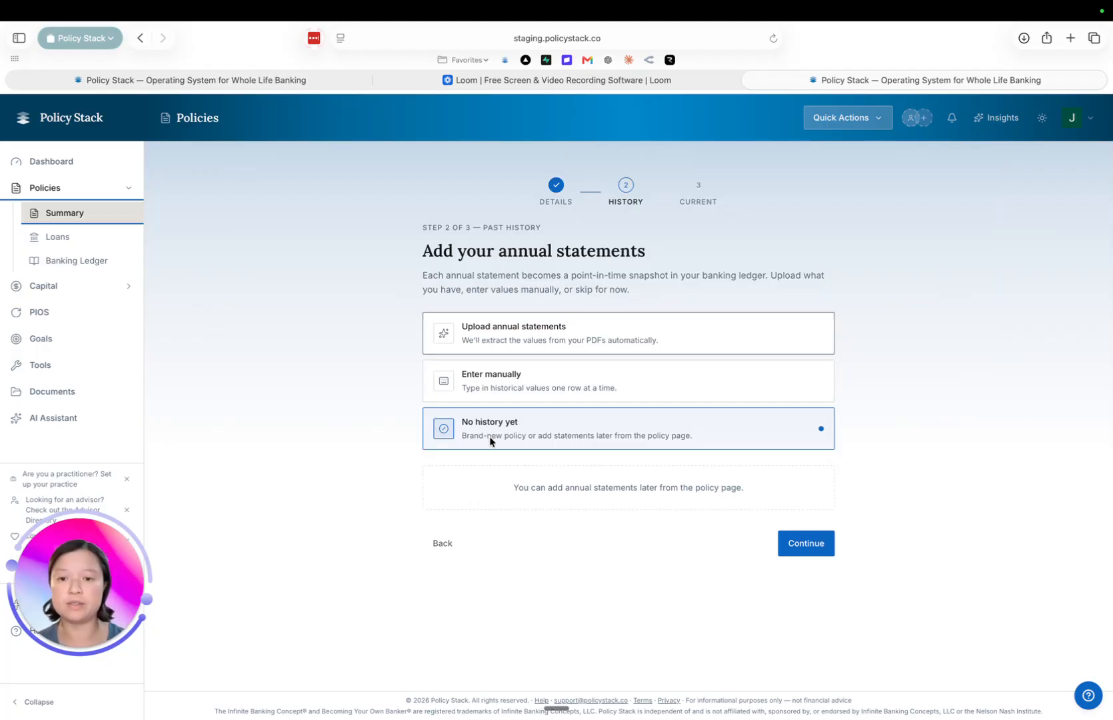
Step: Choose to upload annual statements and add the four annual summary PDFs for 2022, 2023, 2024 and 2025 for extraction
{"action": "left_click", "coordinate": [487, 334]}
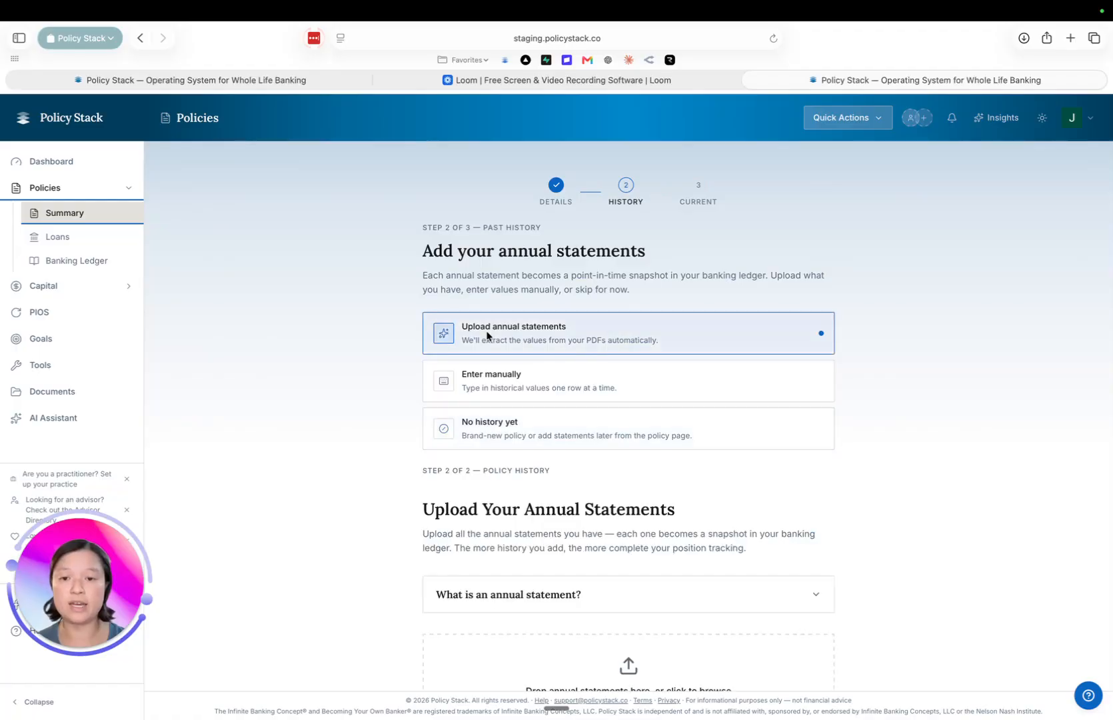
{"action": "scroll", "coordinate": [504, 390], "scroll_direction": "down", "scroll_amount": 5}
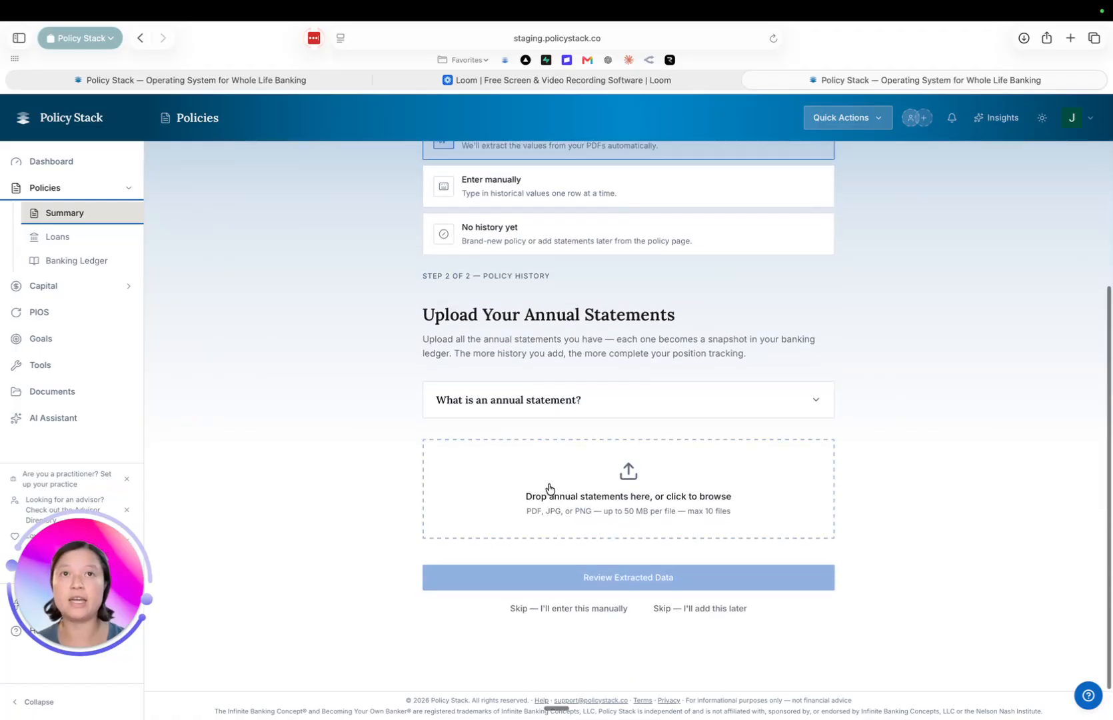
{"action": "scroll", "coordinate": [562, 394], "scroll_direction": "up", "scroll_amount": 2}
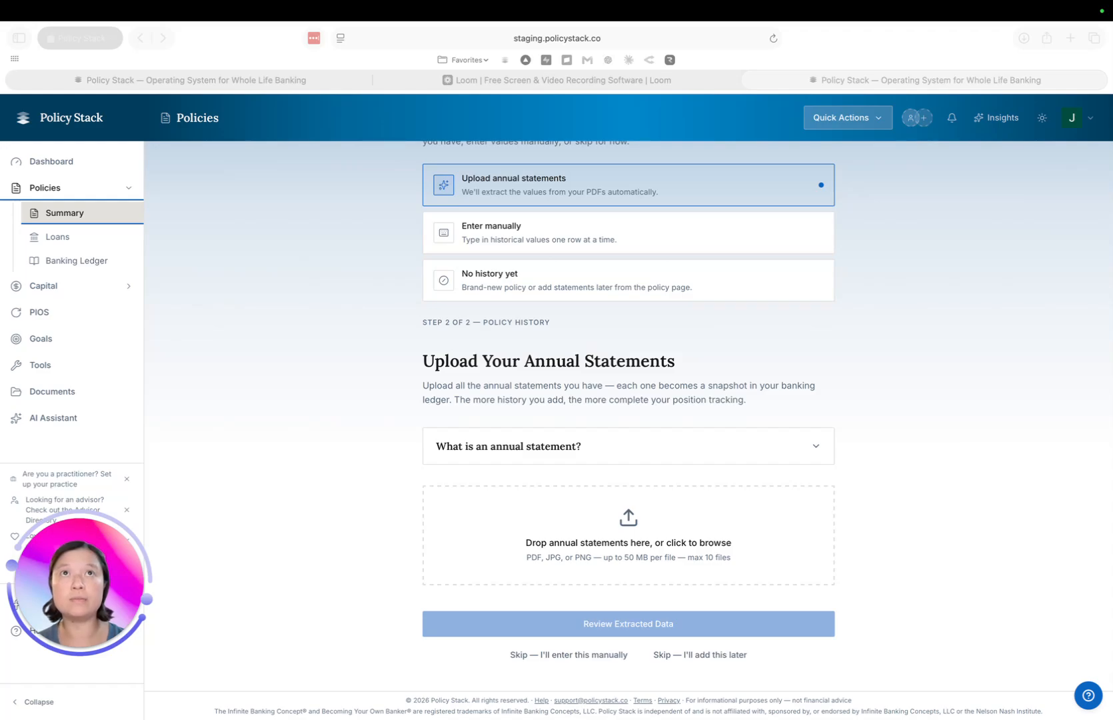
{"action": "left_click_drag", "start_coordinate": [609, 14], "coordinate": [528, 560]}
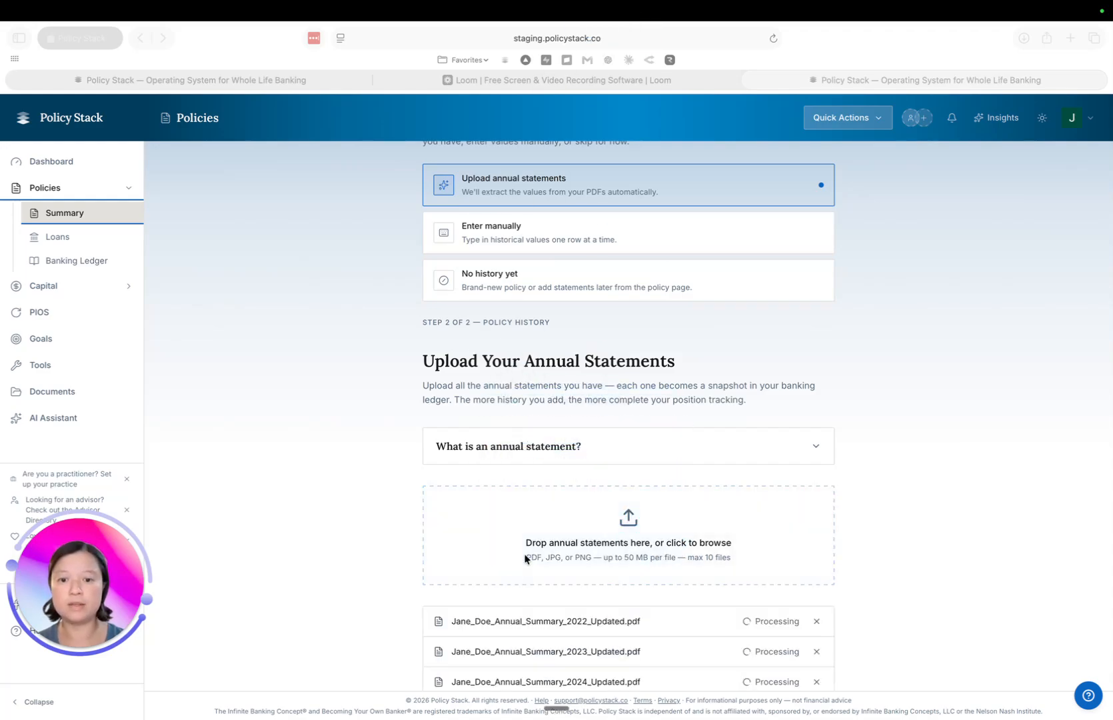
{"action": "scroll", "coordinate": [568, 541], "scroll_direction": "down", "scroll_amount": 3}
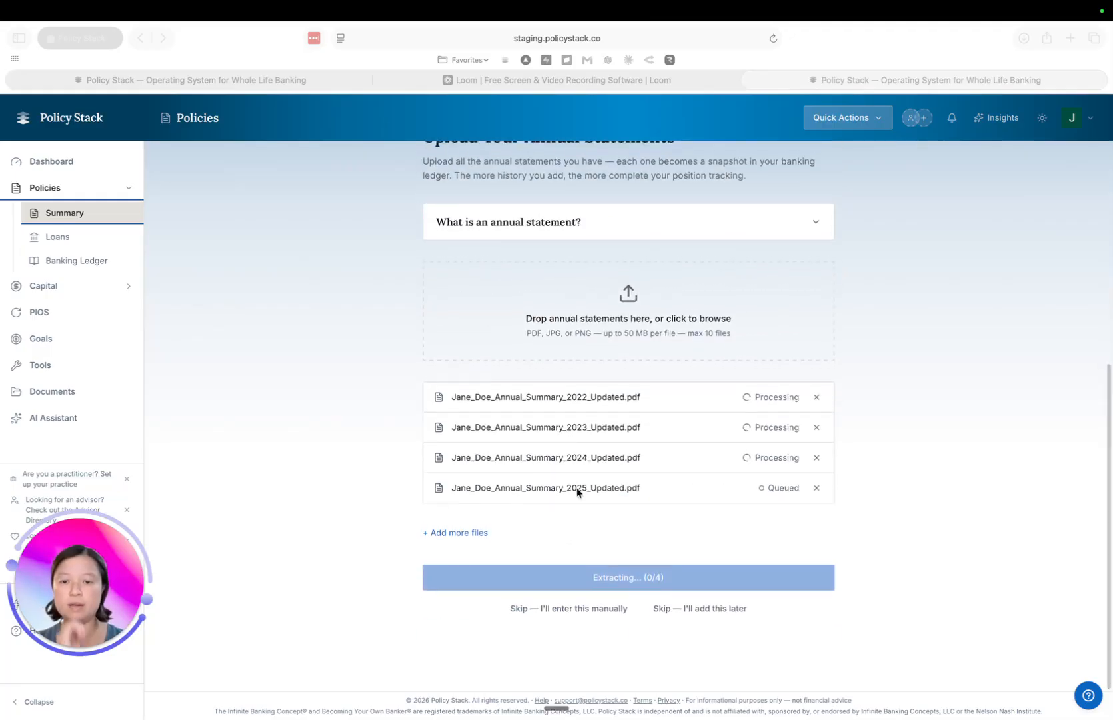
{"action": "scroll", "coordinate": [580, 441], "scroll_direction": "up", "scroll_amount": 2}
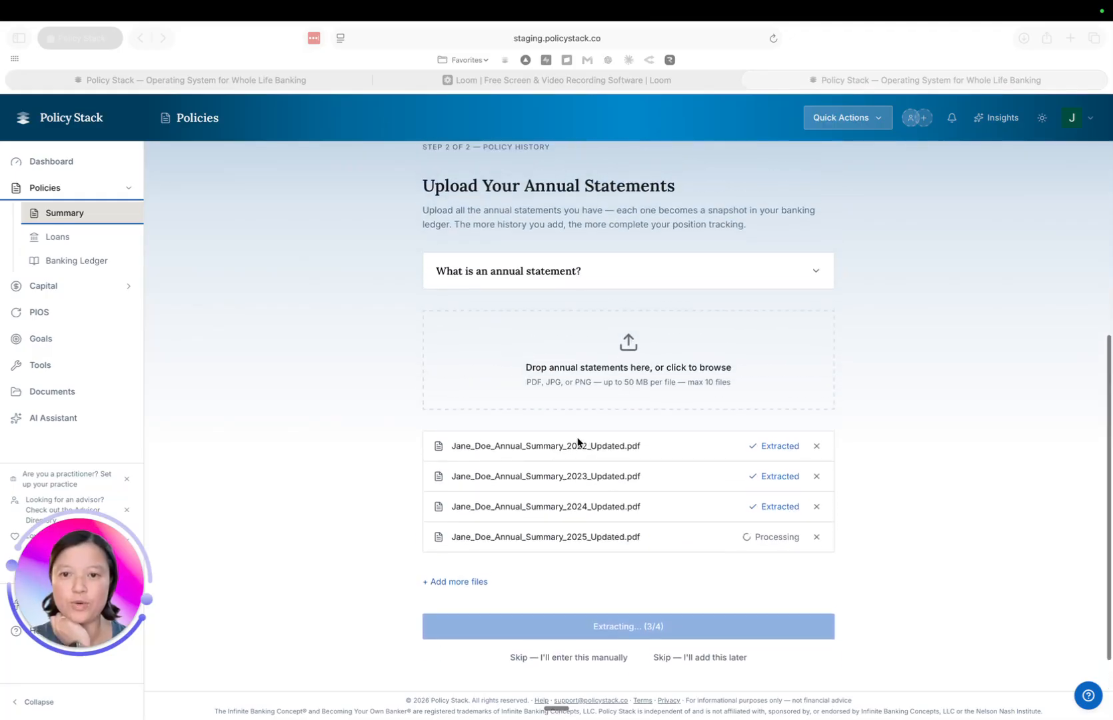
{"action": "scroll", "coordinate": [557, 304], "scroll_direction": "up", "scroll_amount": 1}
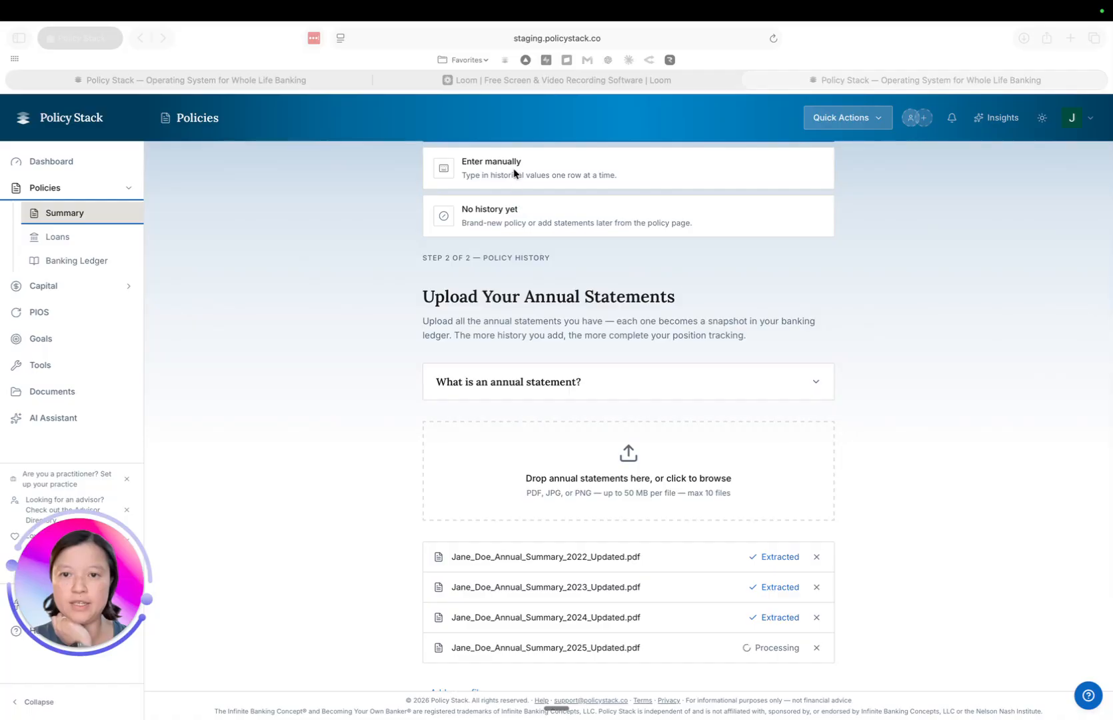
{"action": "left_click", "coordinate": [500, 388]}
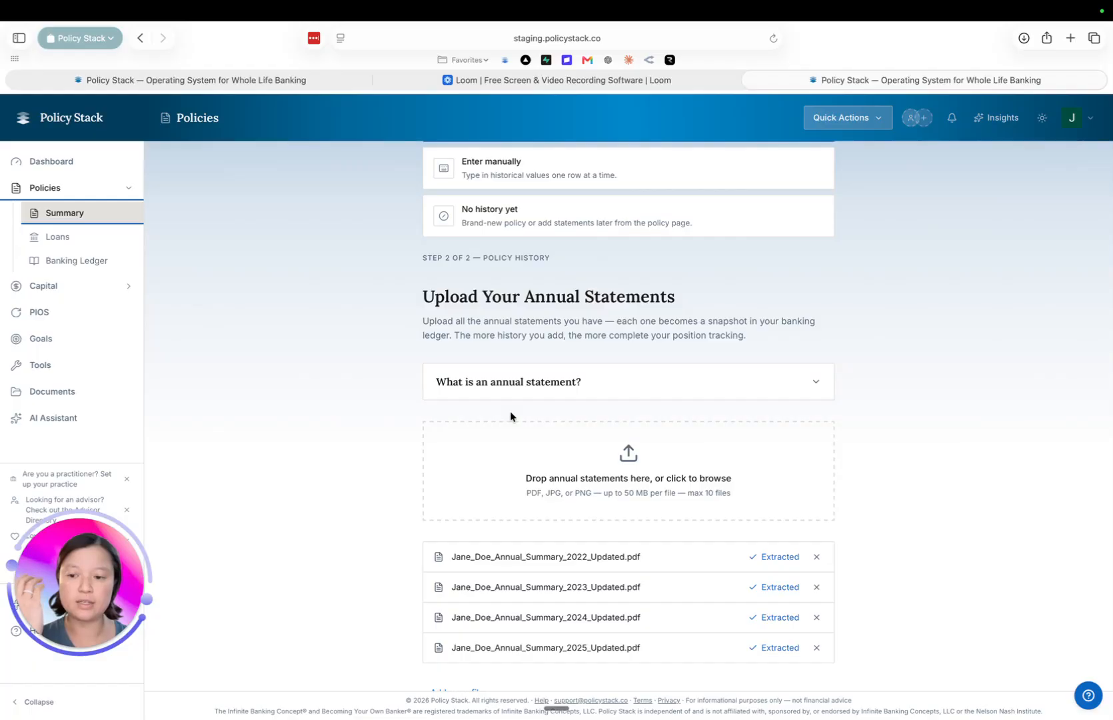
Step: Open the review of the extracted annual statement data and save the 2022 statement's values without editing them
{"action": "scroll", "coordinate": [511, 416], "scroll_direction": "down", "scroll_amount": 4}
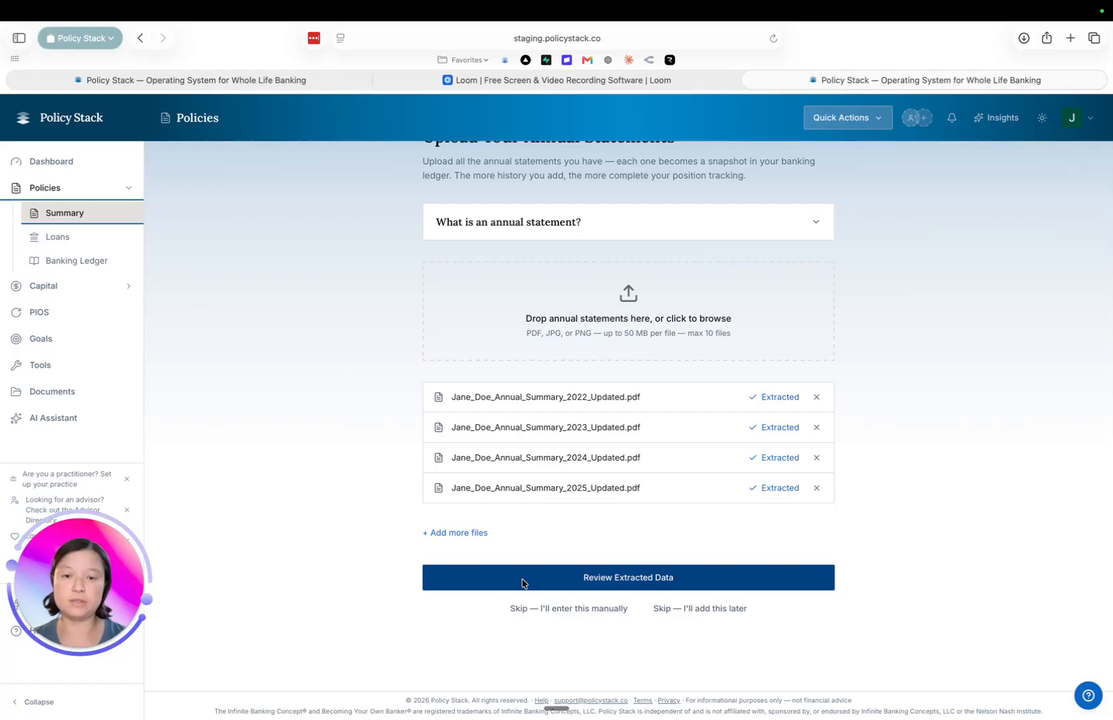
{"action": "left_click", "coordinate": [536, 576]}
{"action": "scroll", "coordinate": [577, 457], "scroll_direction": "up", "scroll_amount": 10}
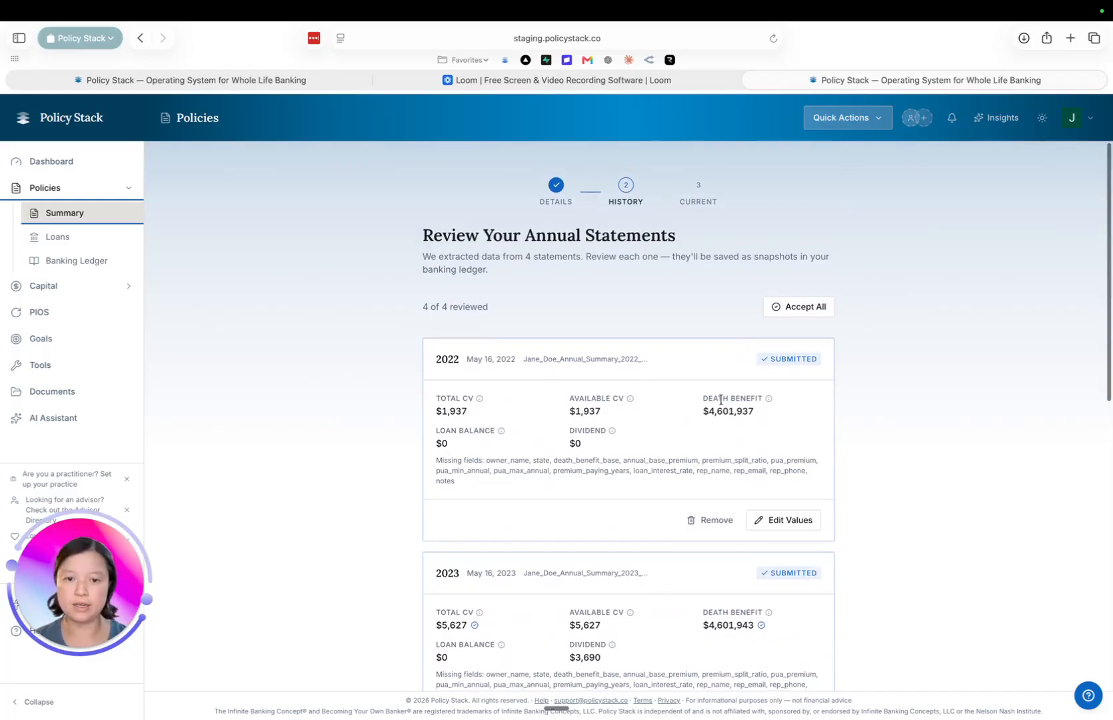
{"action": "scroll", "coordinate": [698, 400], "scroll_direction": "down", "scroll_amount": 1}
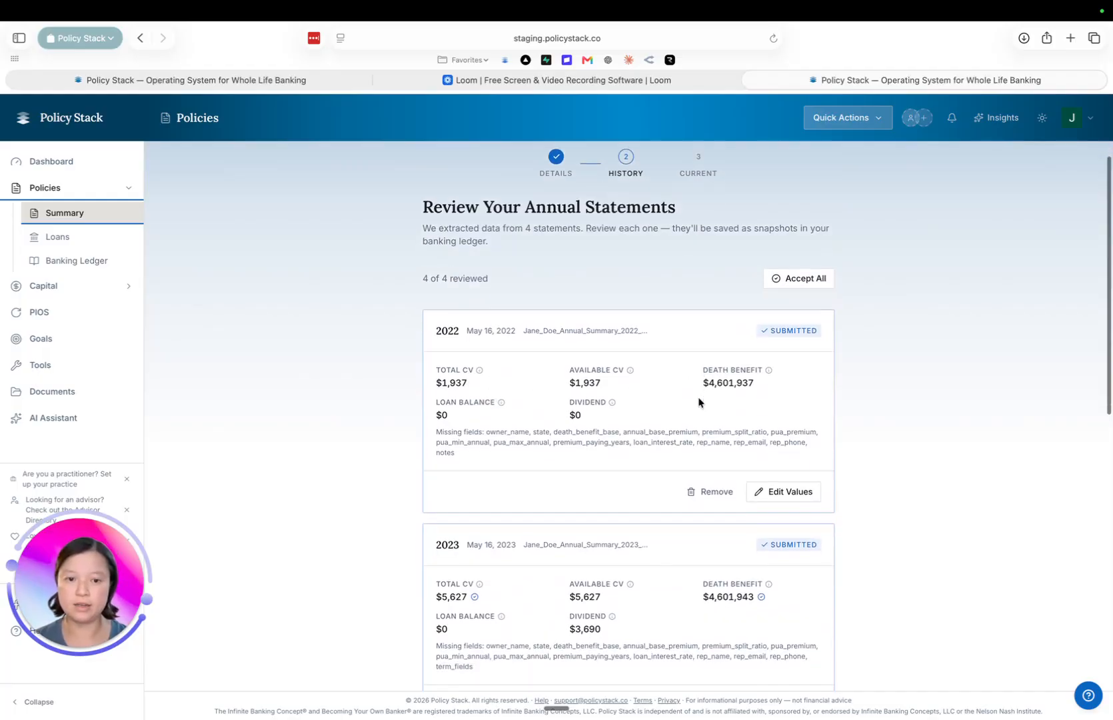
{"action": "left_click", "coordinate": [787, 493]}
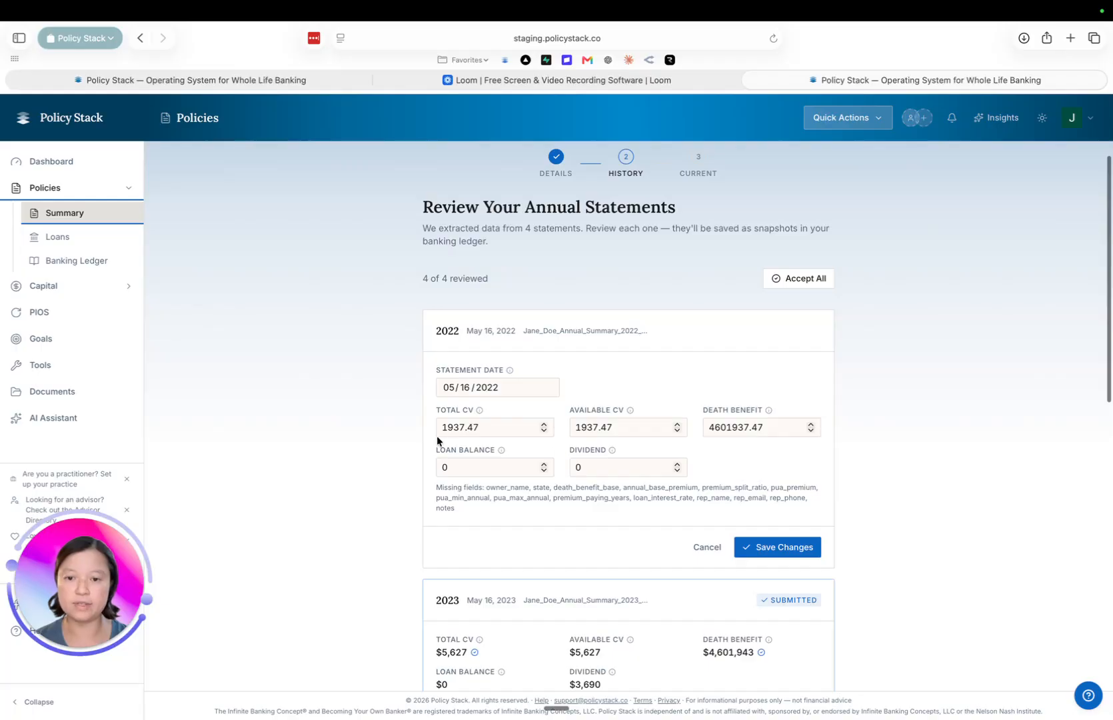
{"action": "left_click", "coordinate": [777, 547]}
Step: Check the extracted values of the 2023 to 2025 statements and submit the past history for all four years
{"action": "scroll", "coordinate": [722, 422], "scroll_direction": "down", "scroll_amount": 5}
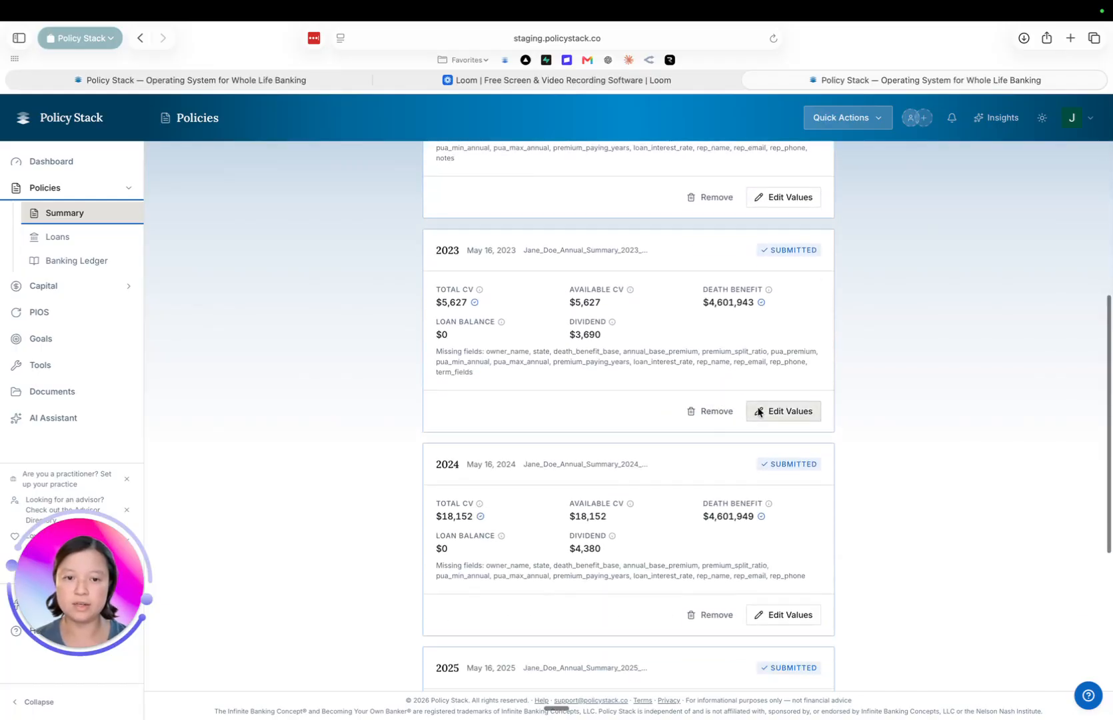
{"action": "scroll", "coordinate": [772, 415], "scroll_direction": "down", "scroll_amount": 5}
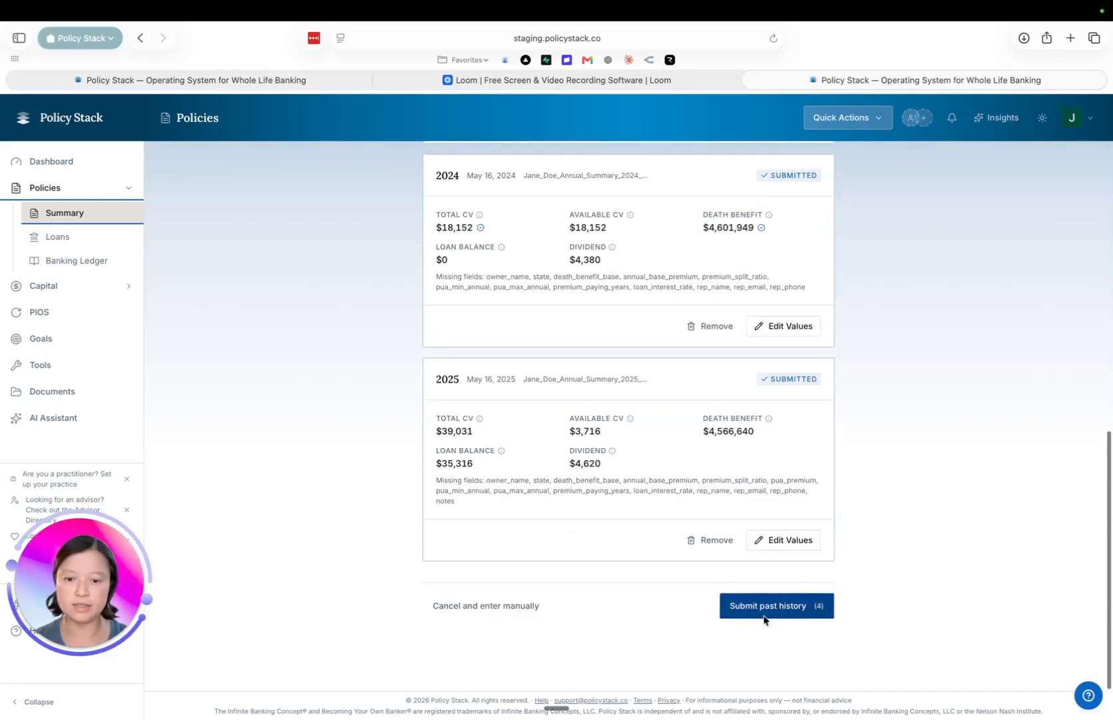
{"action": "left_click", "coordinate": [750, 611]}
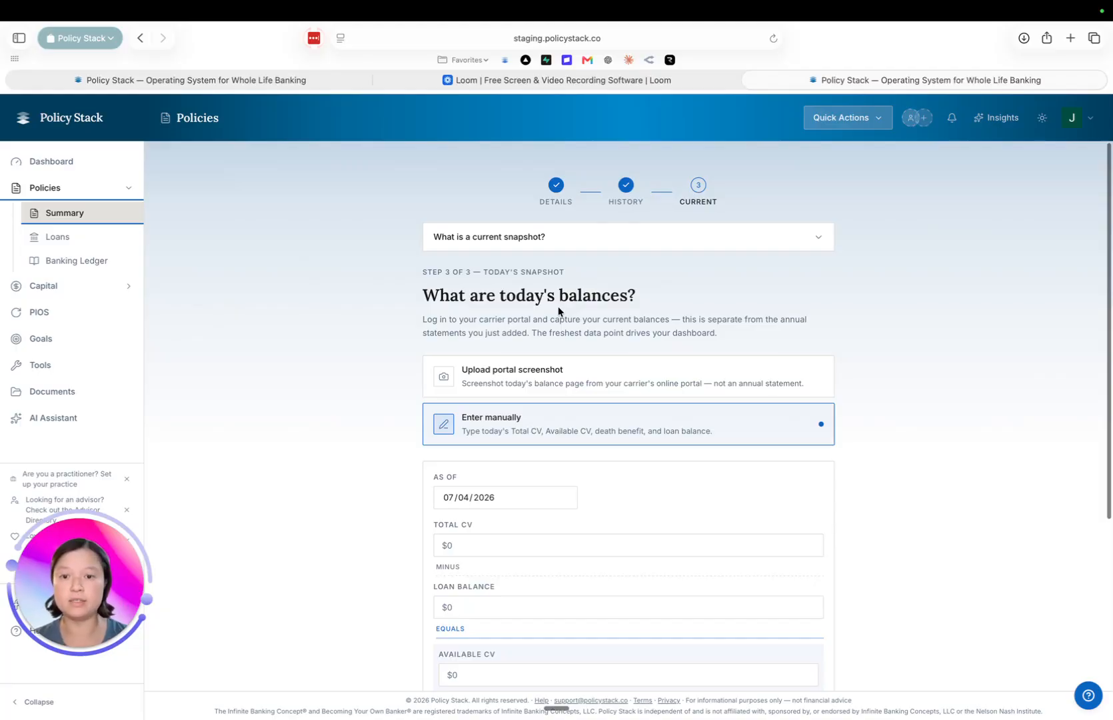
Step: Enter a Total CV of $50,000 and a loan balance of $30,000 in the manual current snapshot
{"action": "scroll", "coordinate": [505, 402], "scroll_direction": "down", "scroll_amount": 1}
{"action": "scroll", "coordinate": [487, 478], "scroll_direction": "down", "scroll_amount": 2}
{"action": "left_click", "coordinate": [480, 416]}
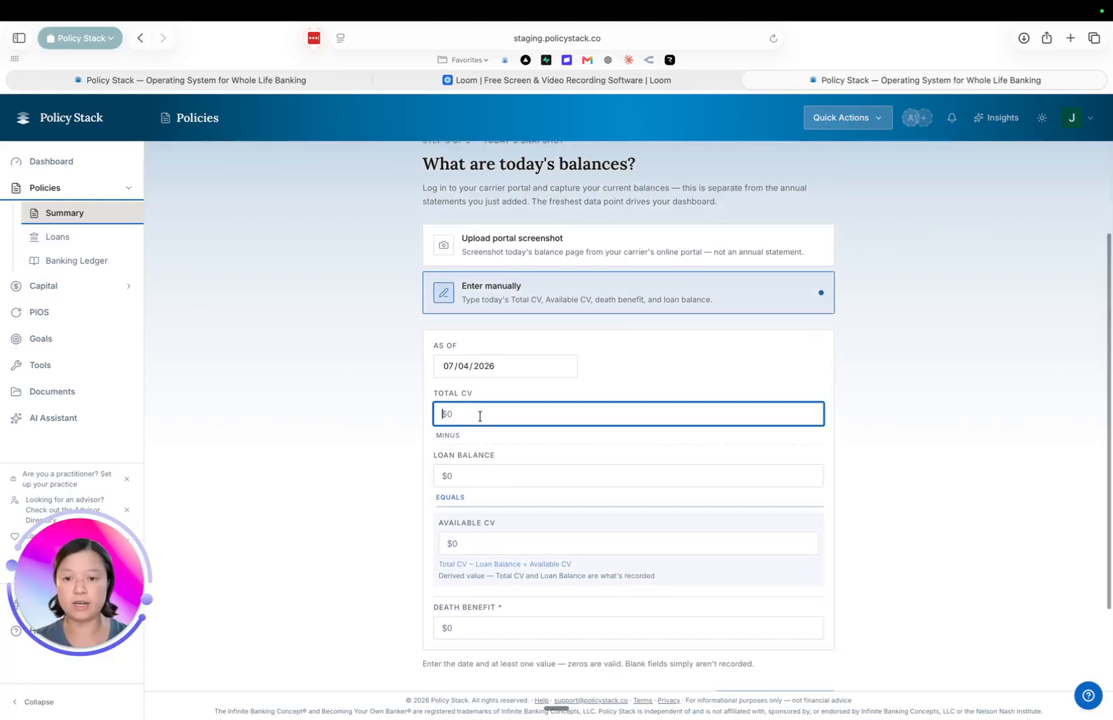
{"action": "type", "text": "500000"}
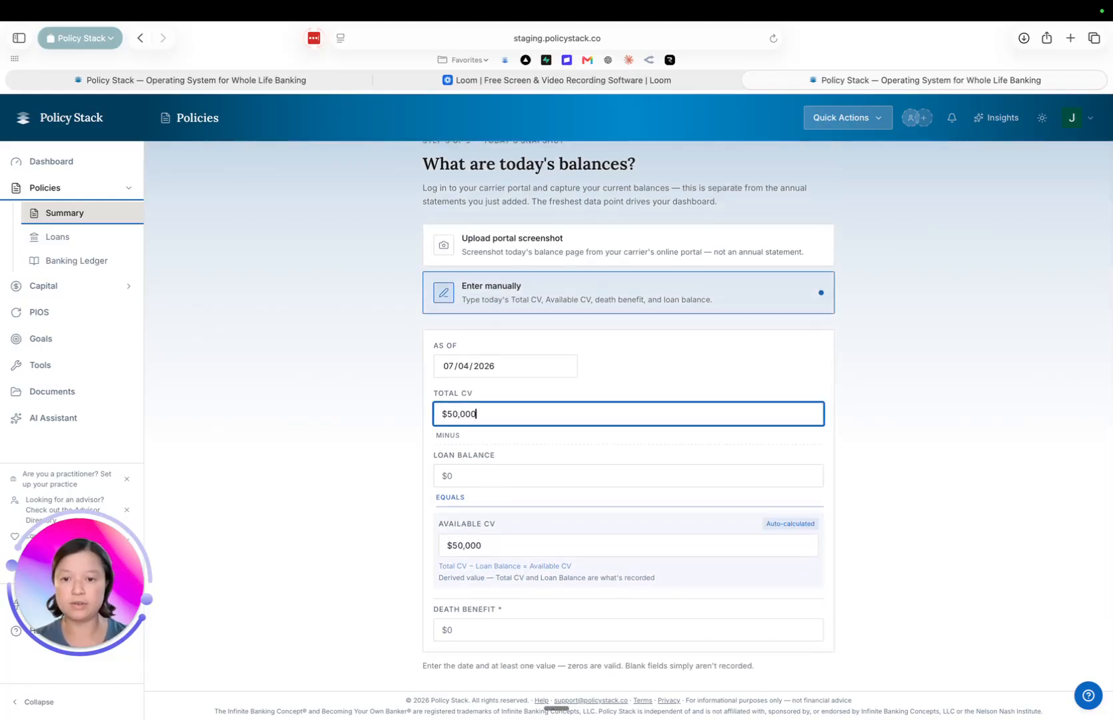
{"action": "left_click", "coordinate": [460, 479]}
{"action": "type", "text": "30,00"}
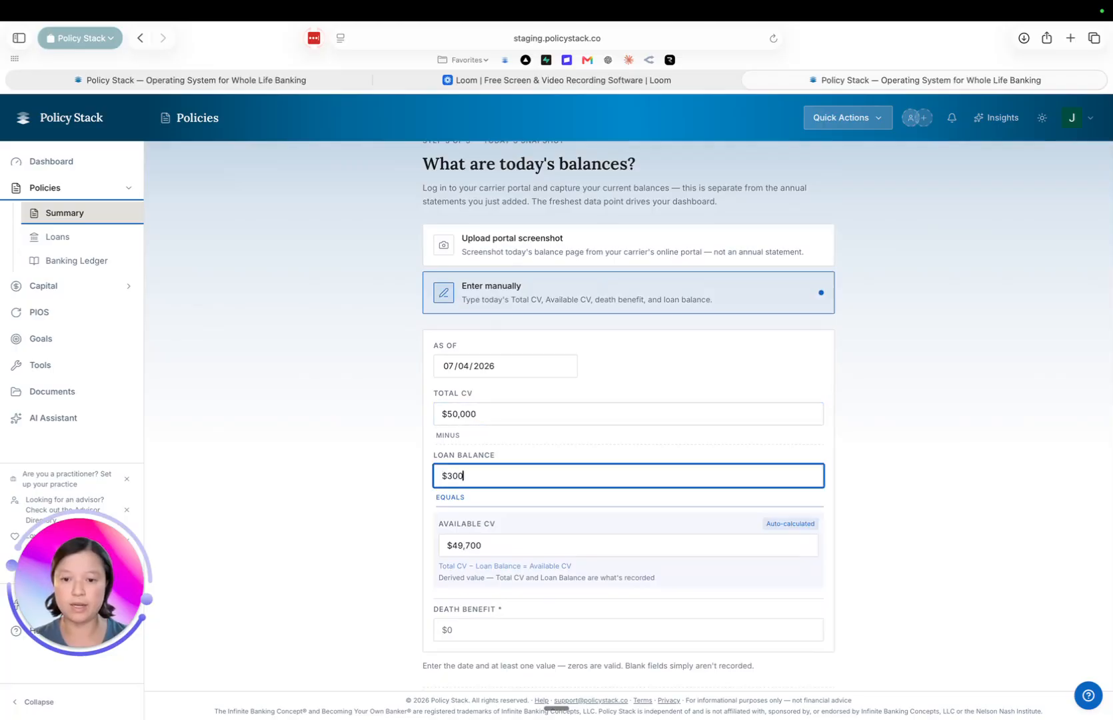
{"action": "type", "text": "0"}
Step: Set the manual snapshot's Available CV to $50,000 and check the recalculated Total CV
{"action": "left_click", "coordinate": [463, 552]}
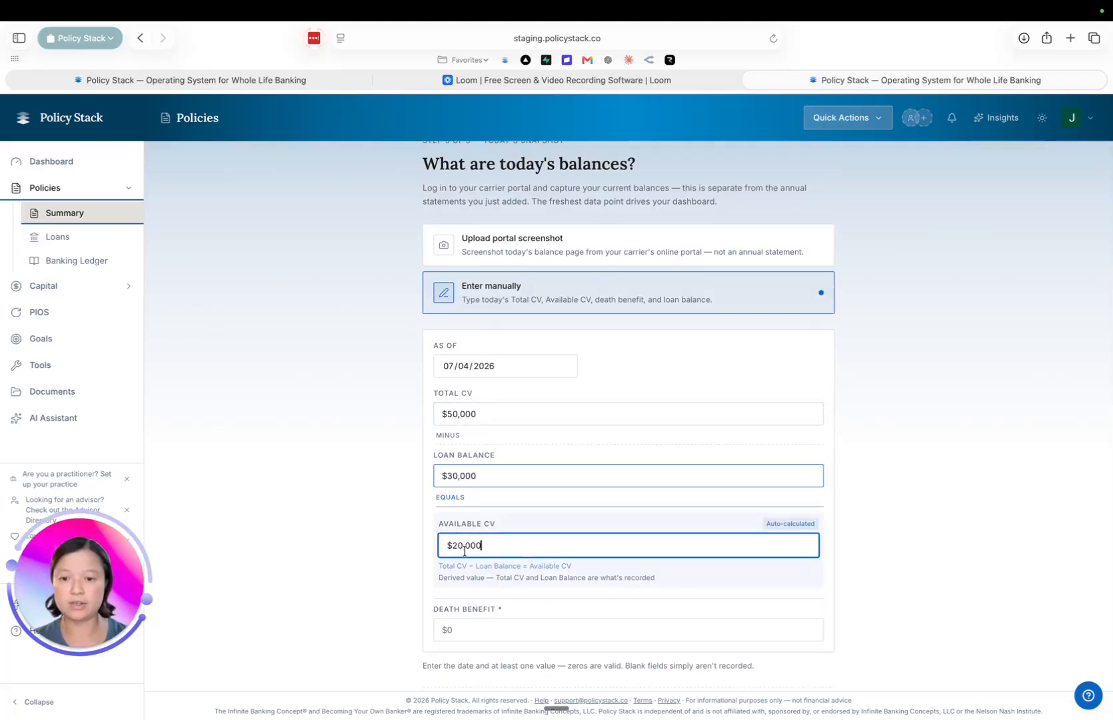
{"action": "left_click_drag", "start_coordinate": [489, 545], "coordinate": [443, 545]}
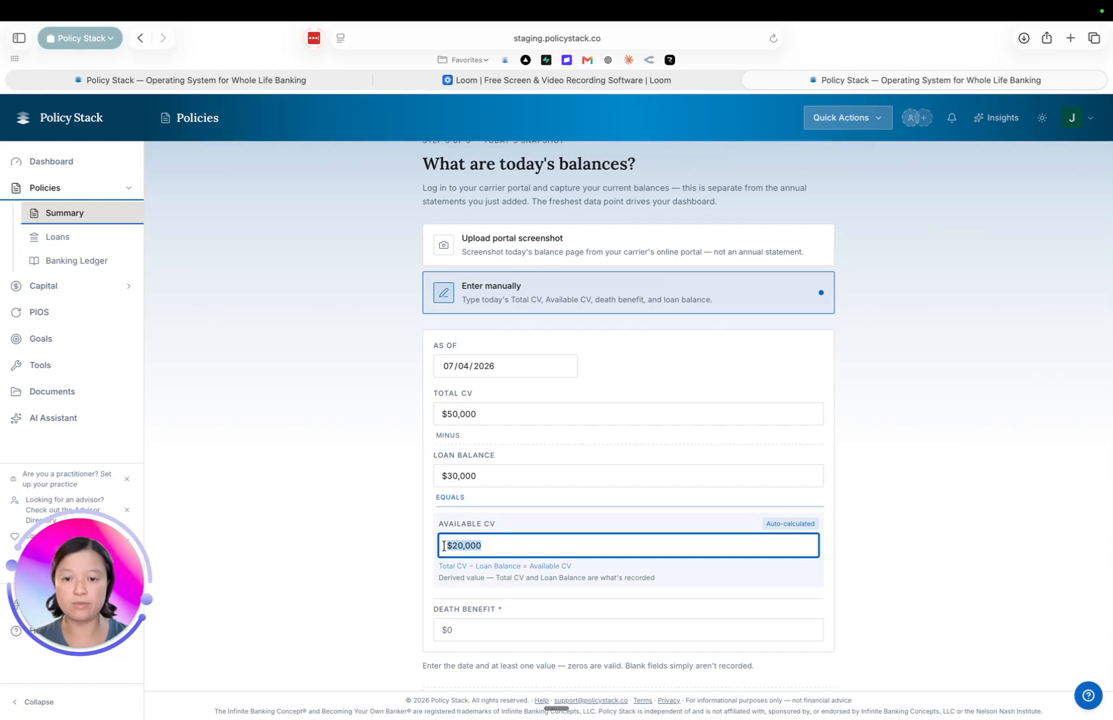
{"action": "type", "text": "50000"}
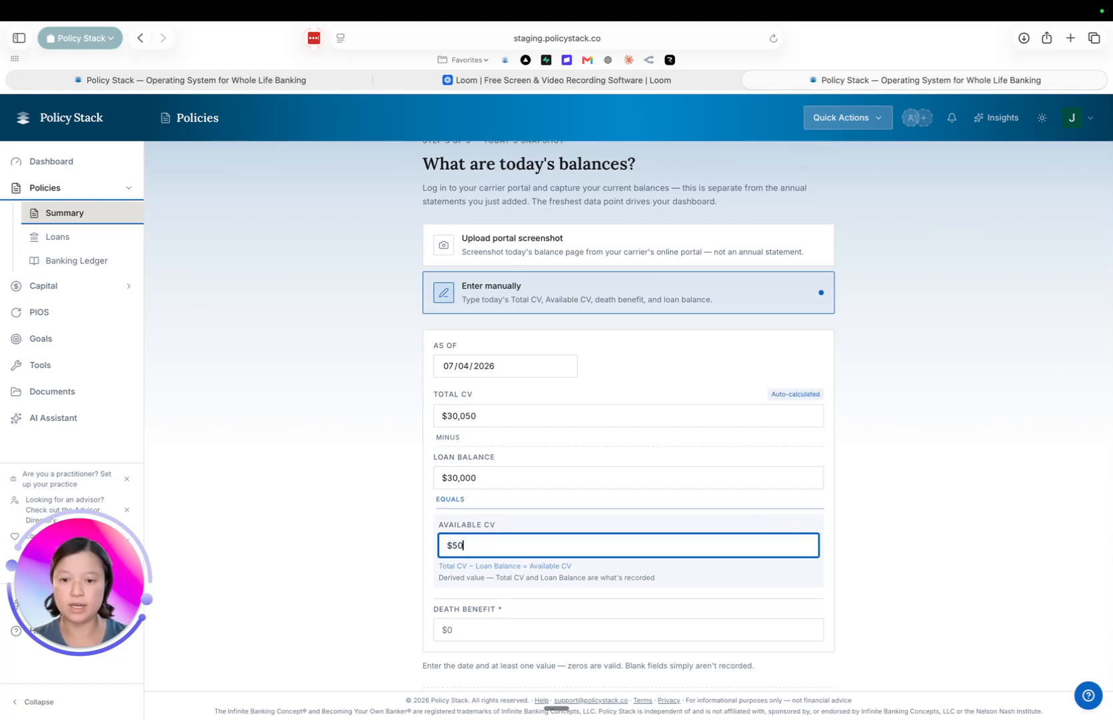
{"action": "left_click", "coordinate": [476, 414]}
{"action": "left_click_drag", "start_coordinate": [478, 414], "coordinate": [440, 414]}
{"action": "left_click", "coordinate": [485, 420]}
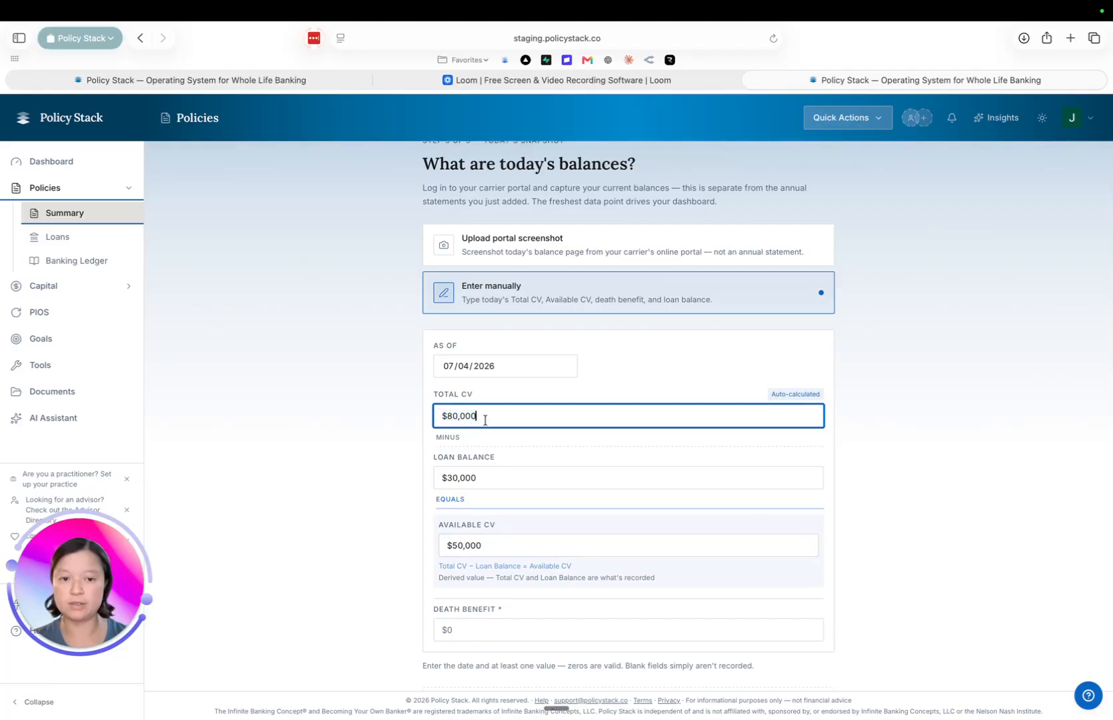
Step: Enter a death benefit of $5,000 in the manual snapshot, correcting the amount while entering it
{"action": "left_click", "coordinate": [465, 633]}
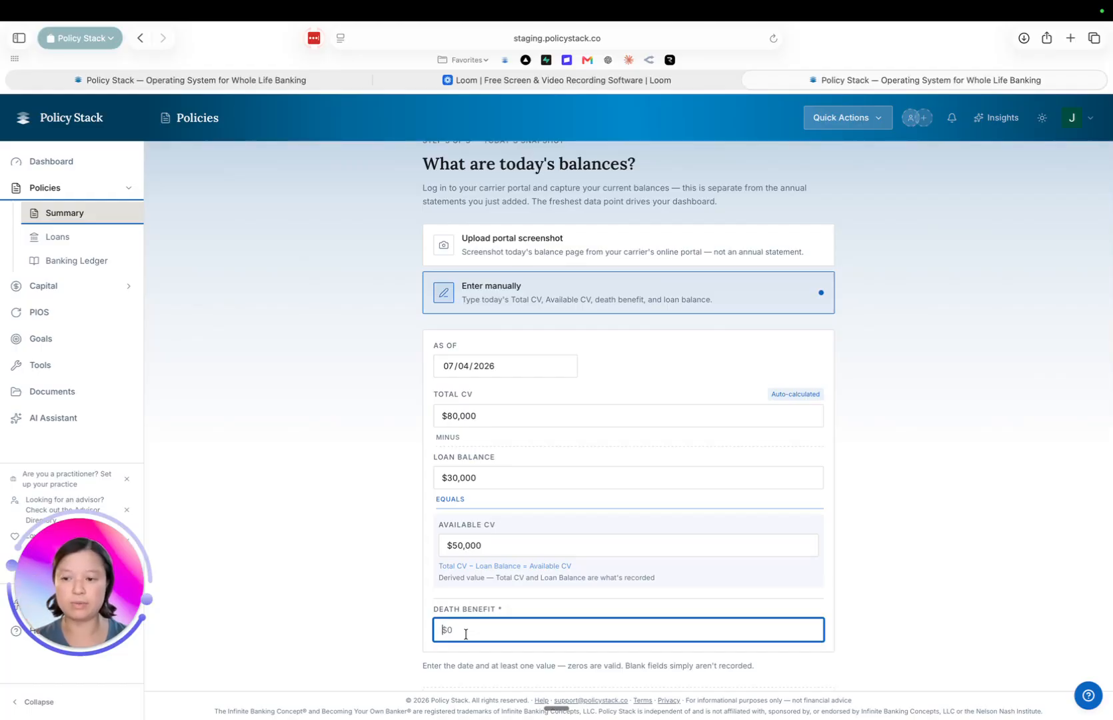
{"action": "type", "text": "5000000"}
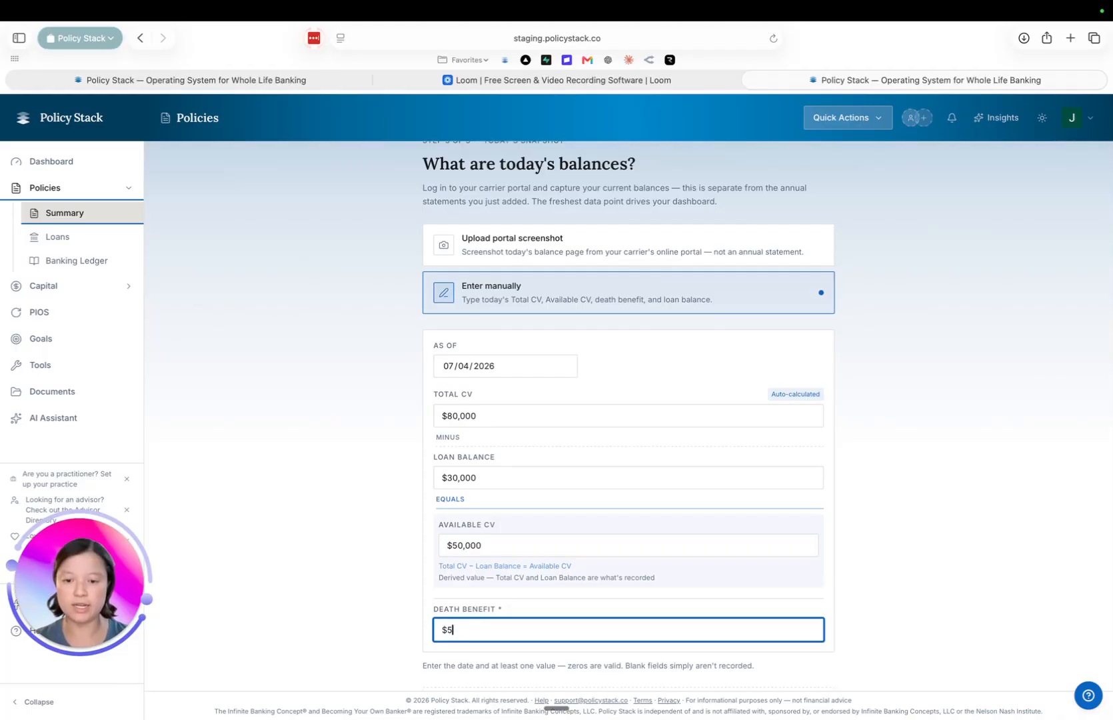
{"action": "key", "text": "BackSpace"}
{"action": "key", "text": "BackSpace"}
{"action": "key", "text": "BackSpace"}
{"action": "key", "text": "BackSpace"}
{"action": "key", "text": "BackSpace"}
{"action": "key", "text": "BackSpace"}
{"action": "key", "text": "BackSpace"}
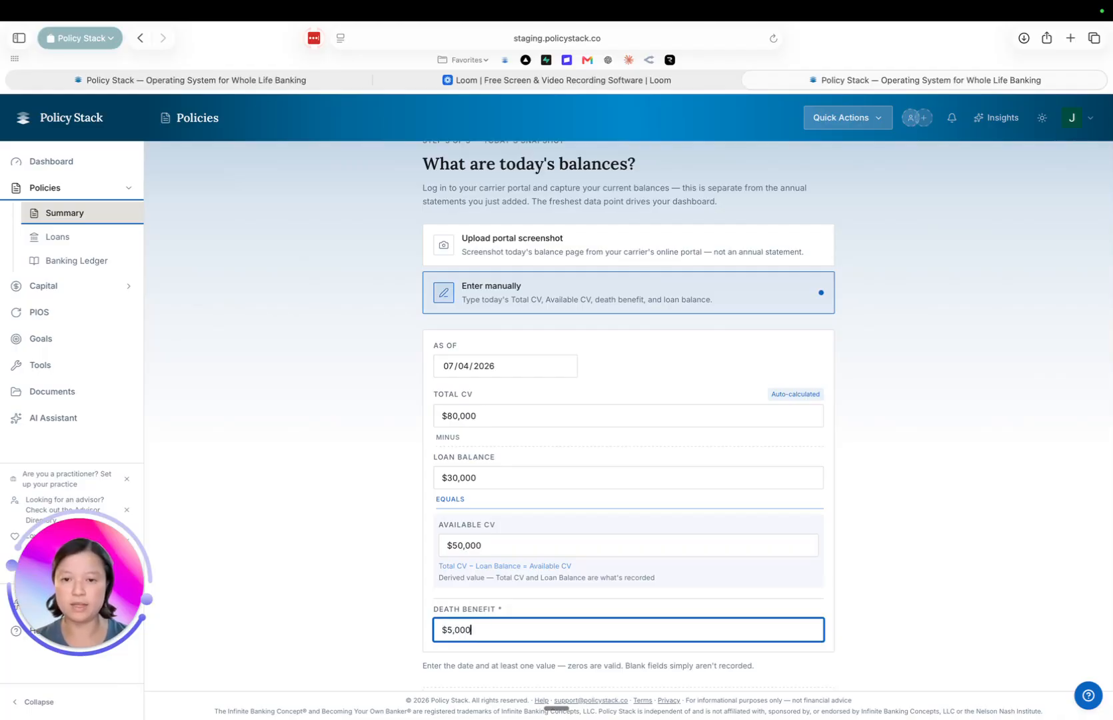
Step: Replace the manually entered balances with the current carrier snapshot JPG as a portal screenshot upload and extract its values
{"action": "left_click", "coordinate": [565, 236]}
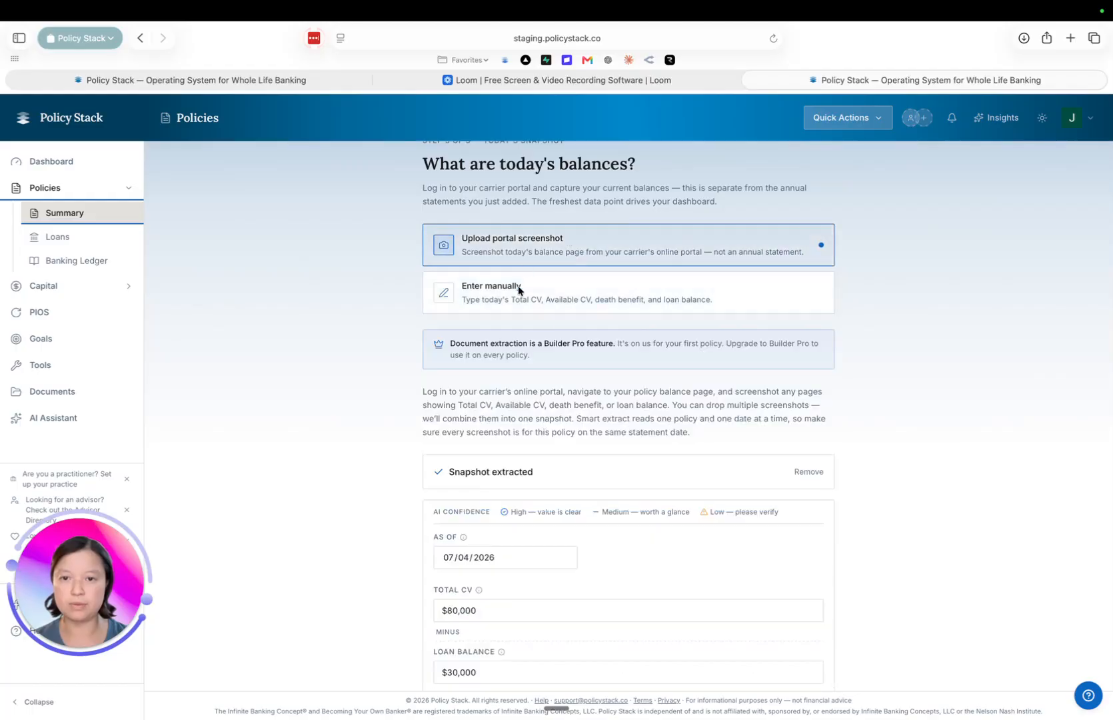
{"action": "scroll", "coordinate": [623, 460], "scroll_direction": "down", "scroll_amount": 2}
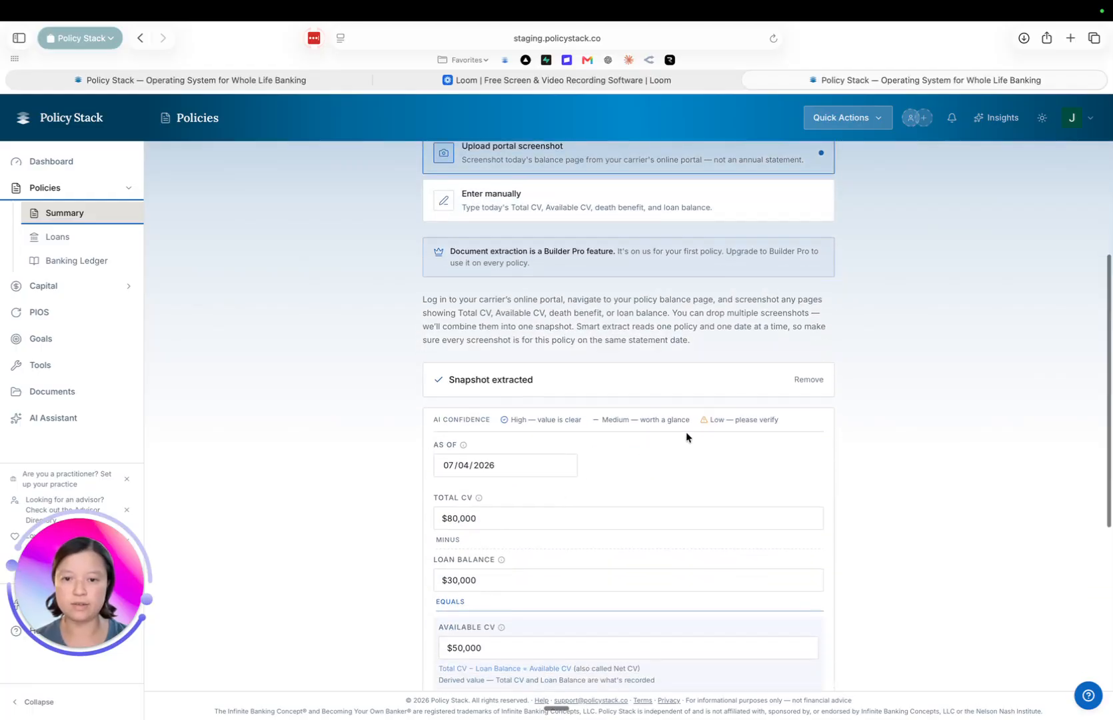
{"action": "left_click", "coordinate": [802, 379]}
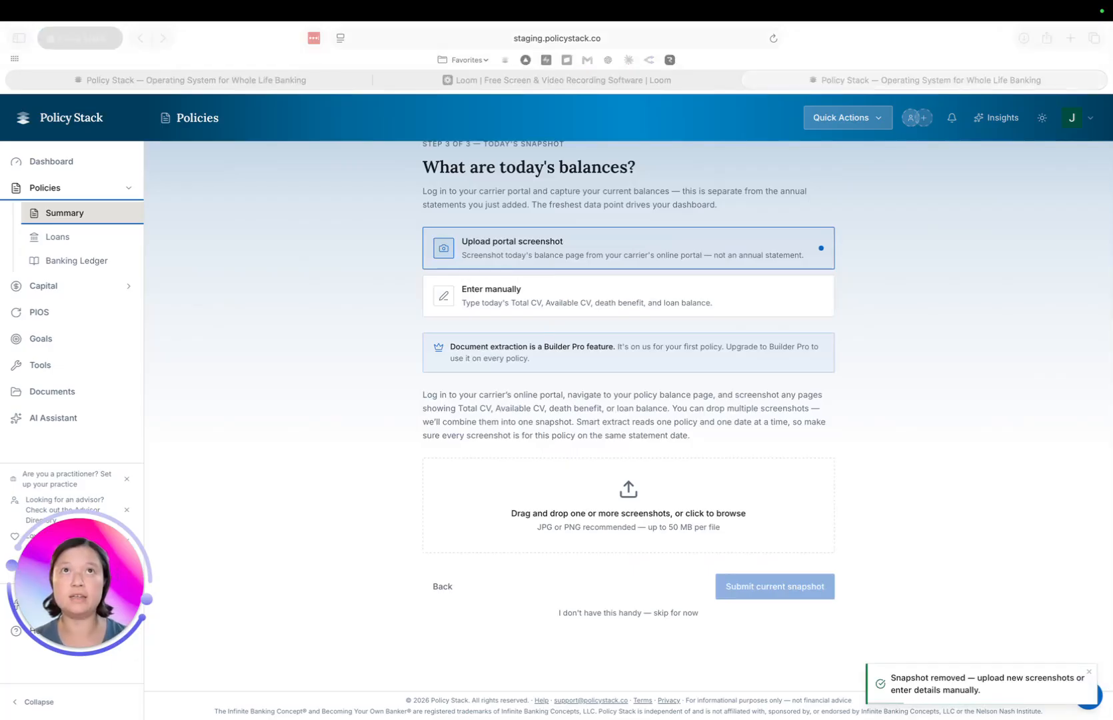
{"action": "left_click_drag", "start_coordinate": [614, 260], "coordinate": [535, 498]}
{"action": "left_click", "coordinate": [494, 537]}
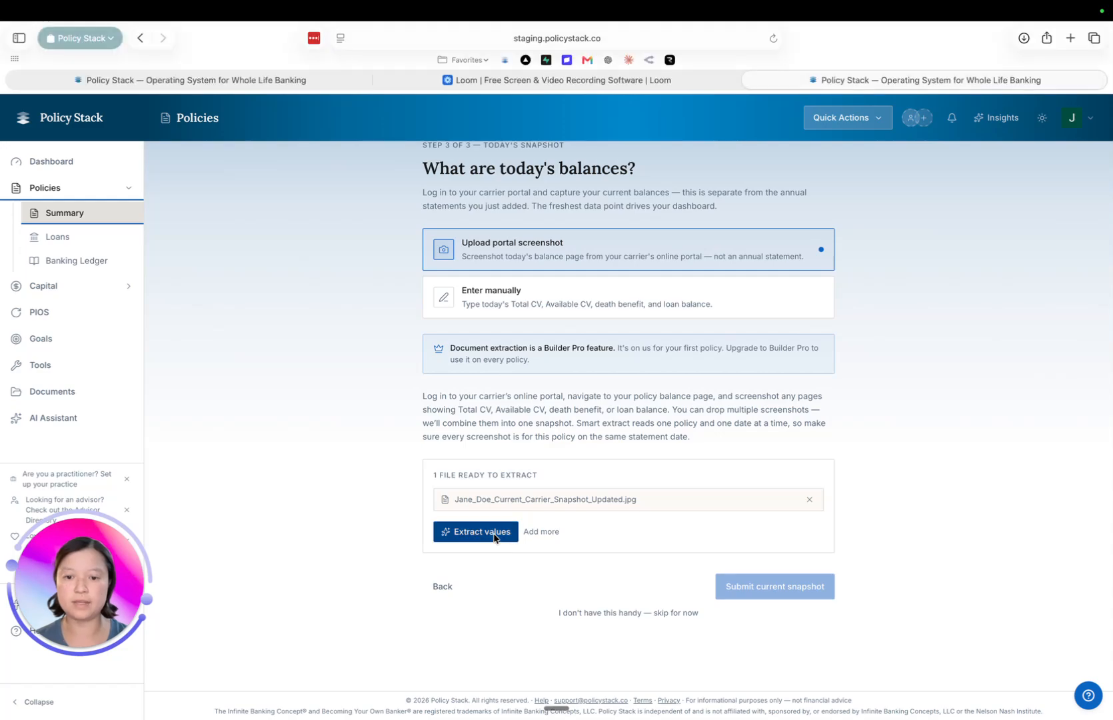
{"action": "left_click", "coordinate": [494, 537]}
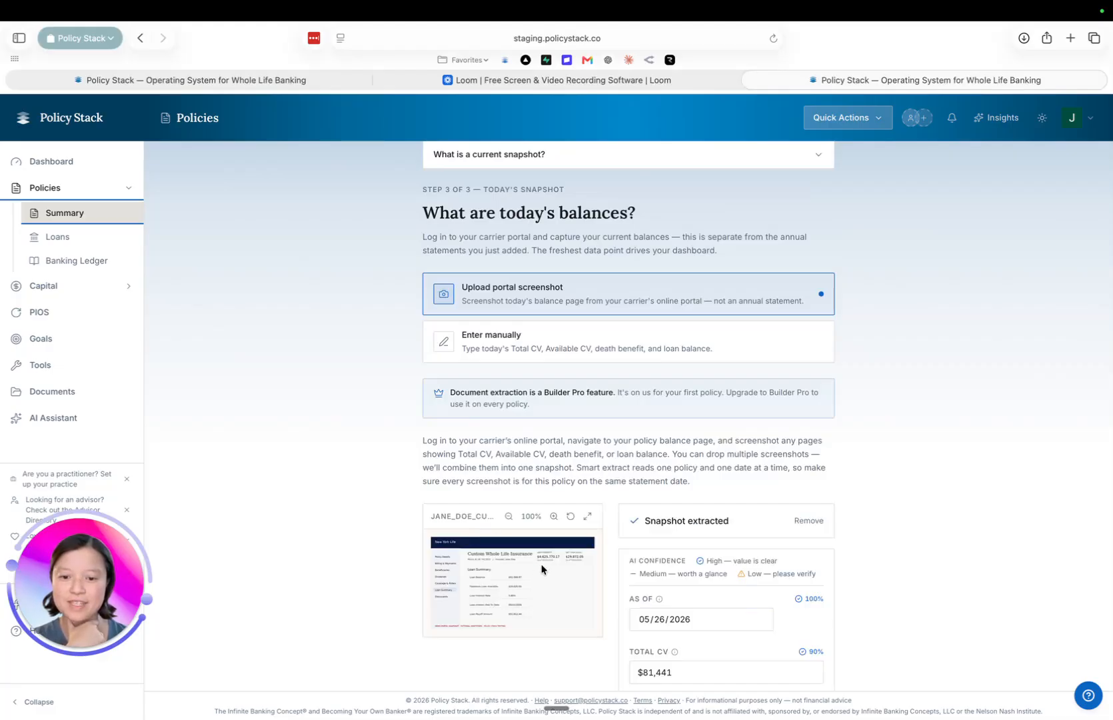
Step: Enlarge the carrier screenshot preview to 175% and compare its loan summary, death benefit and net cash value with the extracted values
{"action": "scroll", "coordinate": [560, 587], "scroll_direction": "down", "scroll_amount": 5}
{"action": "scroll", "coordinate": [653, 555], "scroll_direction": "down", "scroll_amount": 1}
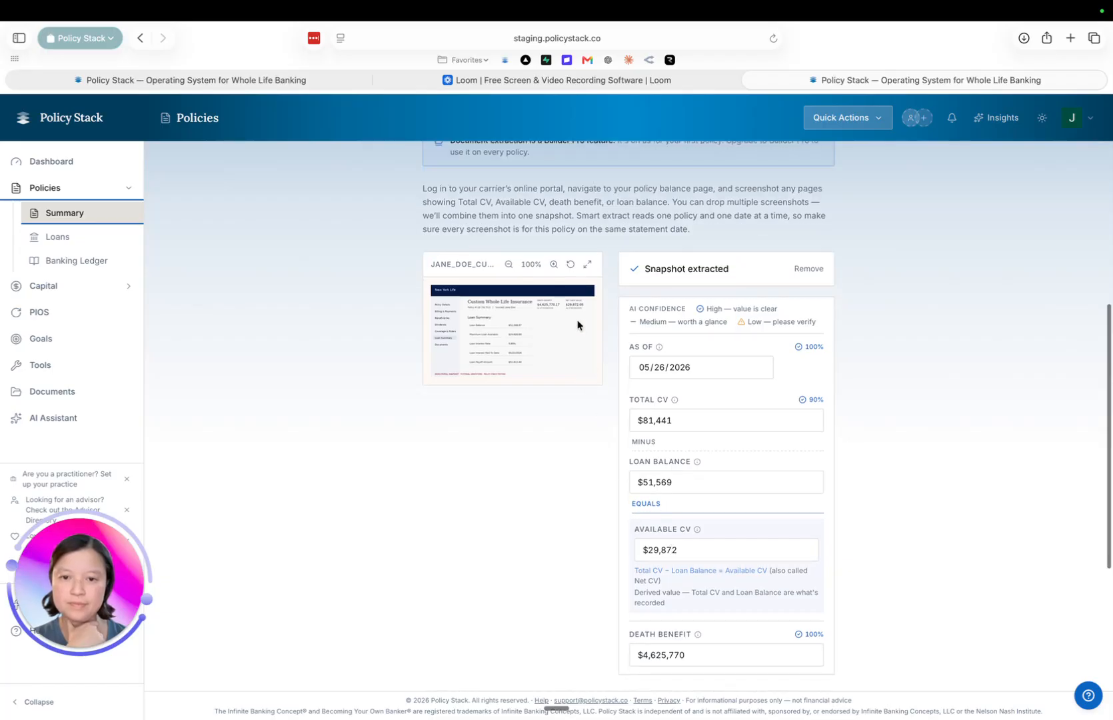
{"action": "left_click", "coordinate": [553, 265]}
{"action": "left_click", "coordinate": [553, 264]}
{"action": "left_click", "coordinate": [552, 265]}
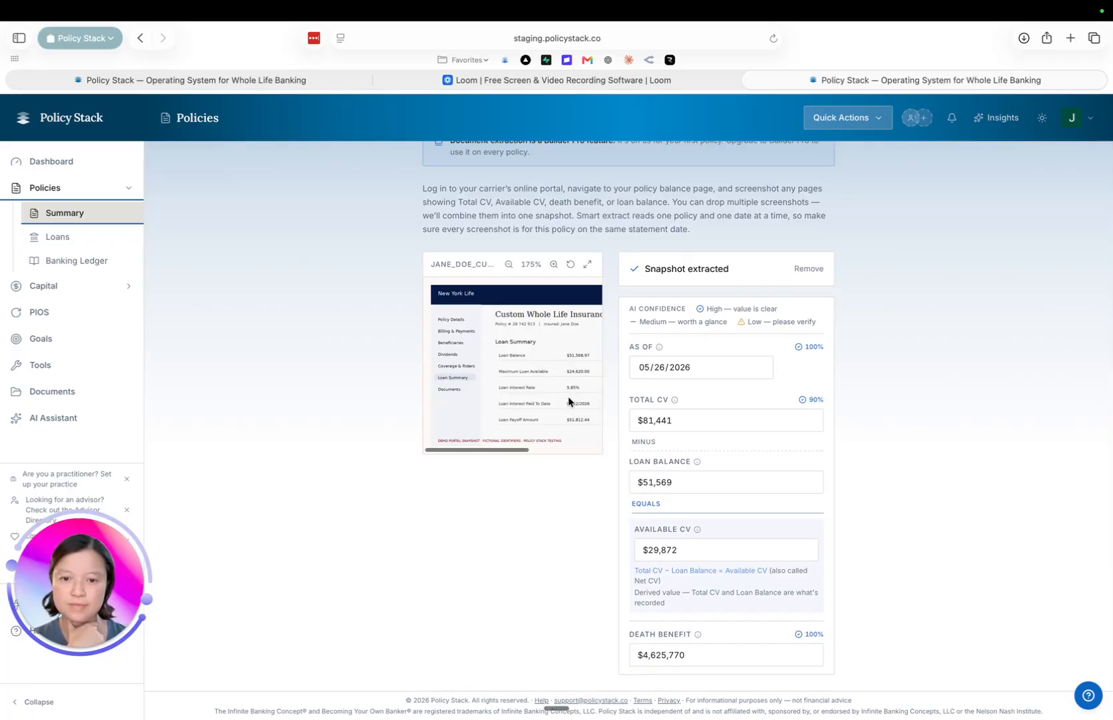
{"action": "left_click_drag", "start_coordinate": [523, 451], "coordinate": [589, 450]}
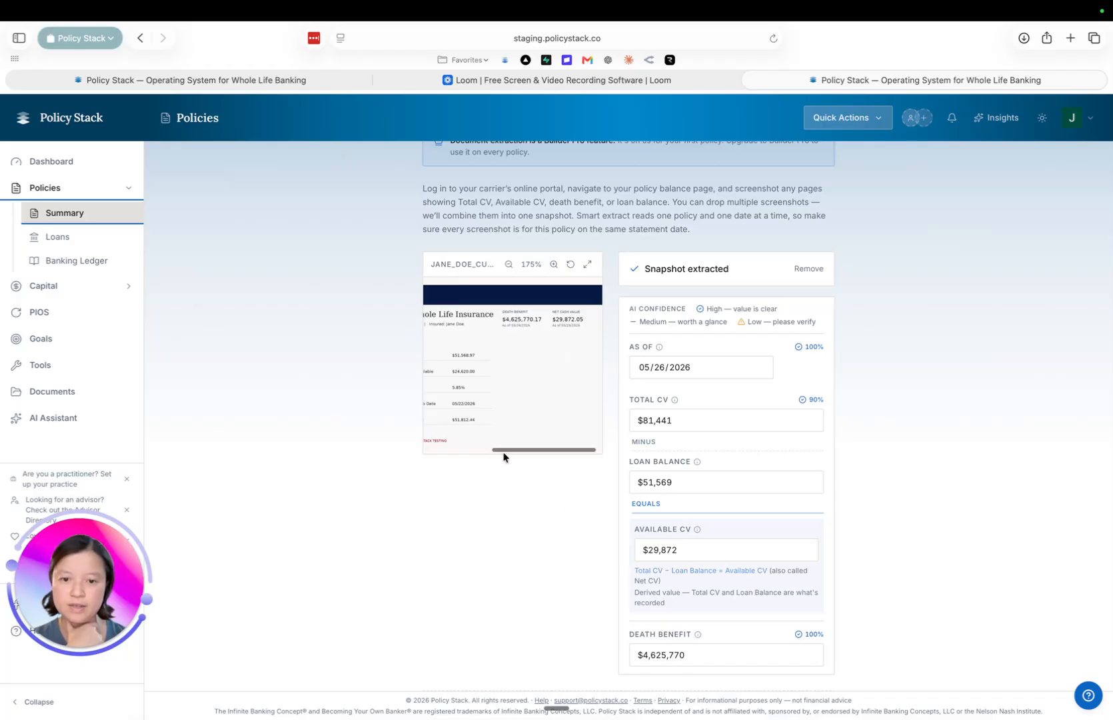
Step: Enlarge the carrier screenshot preview to 200% and compare its loan summary with the extracted snapshot values
{"action": "left_click_drag", "start_coordinate": [512, 451], "coordinate": [450, 451]}
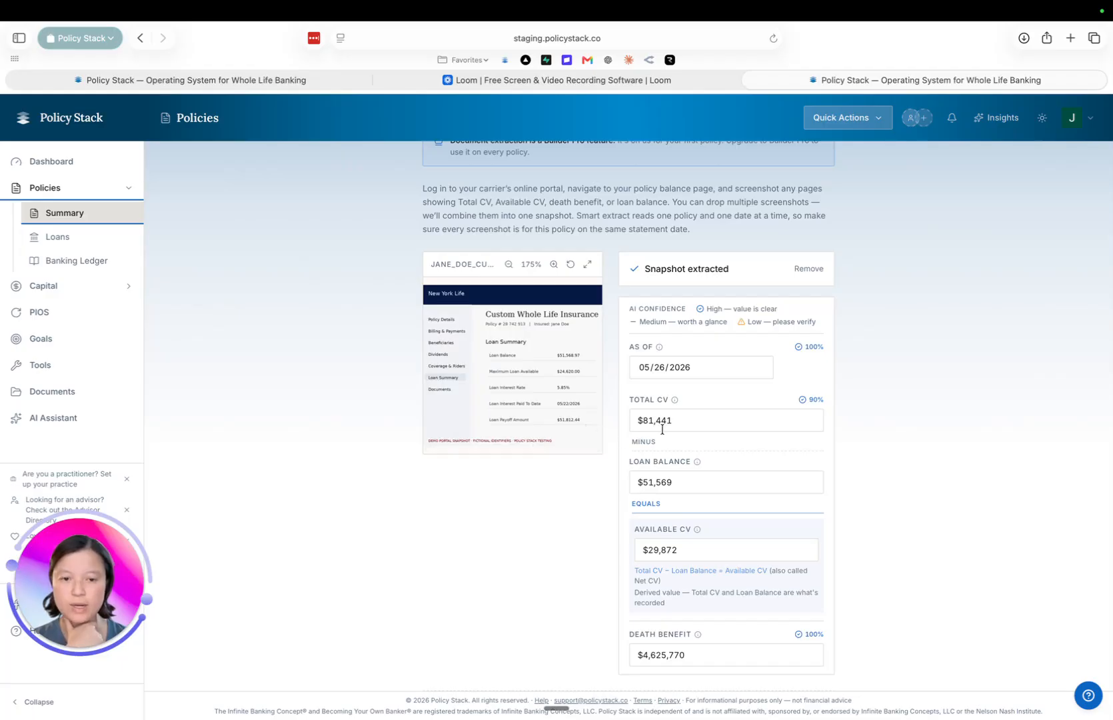
{"action": "scroll", "coordinate": [716, 440], "scroll_direction": "down", "scroll_amount": 2}
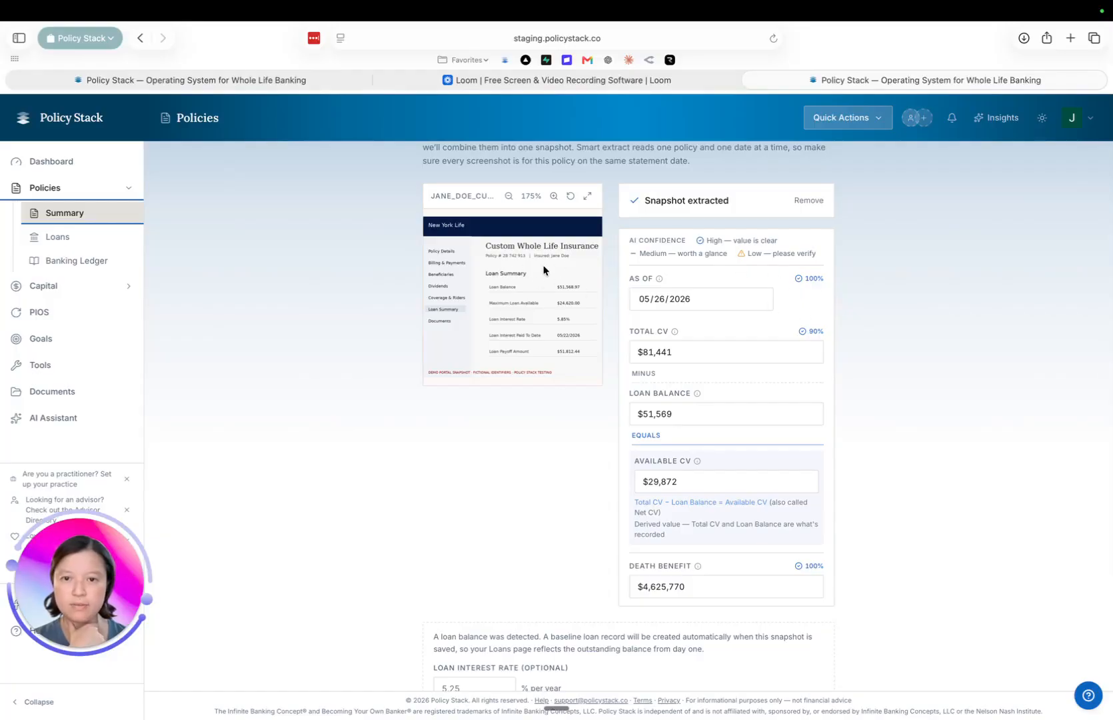
{"action": "left_click", "coordinate": [554, 196]}
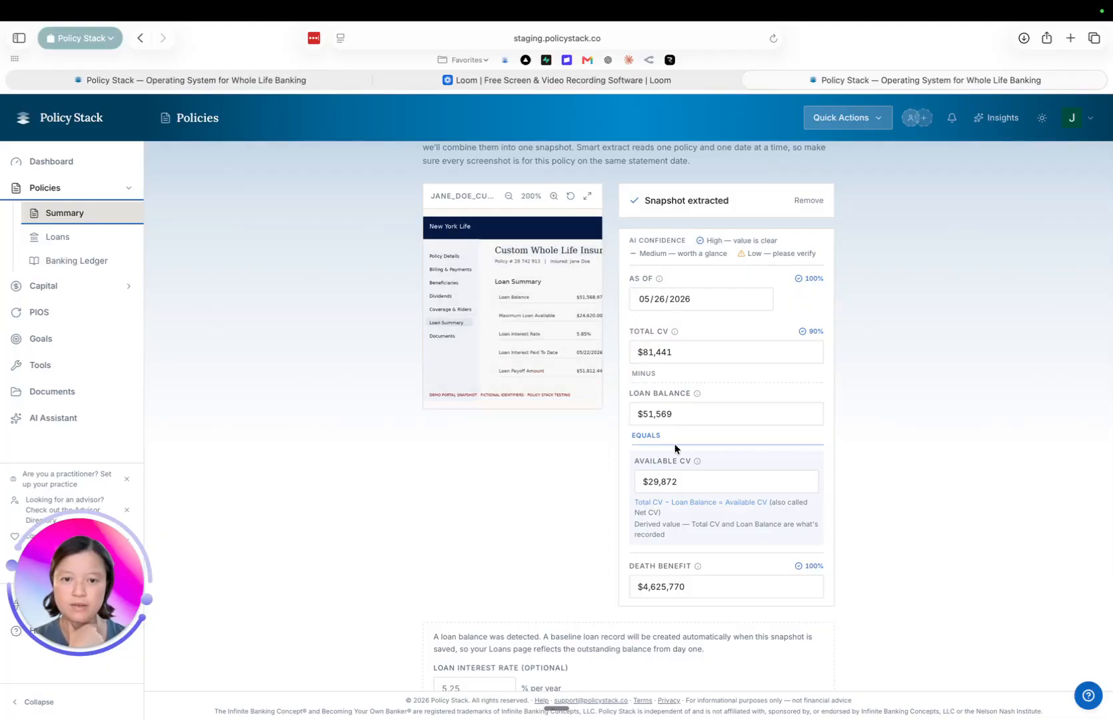
Step: Set the optional loan interest rate for the detected loan balance to 5.25% per year
{"action": "scroll", "coordinate": [677, 428], "scroll_direction": "down", "scroll_amount": 3}
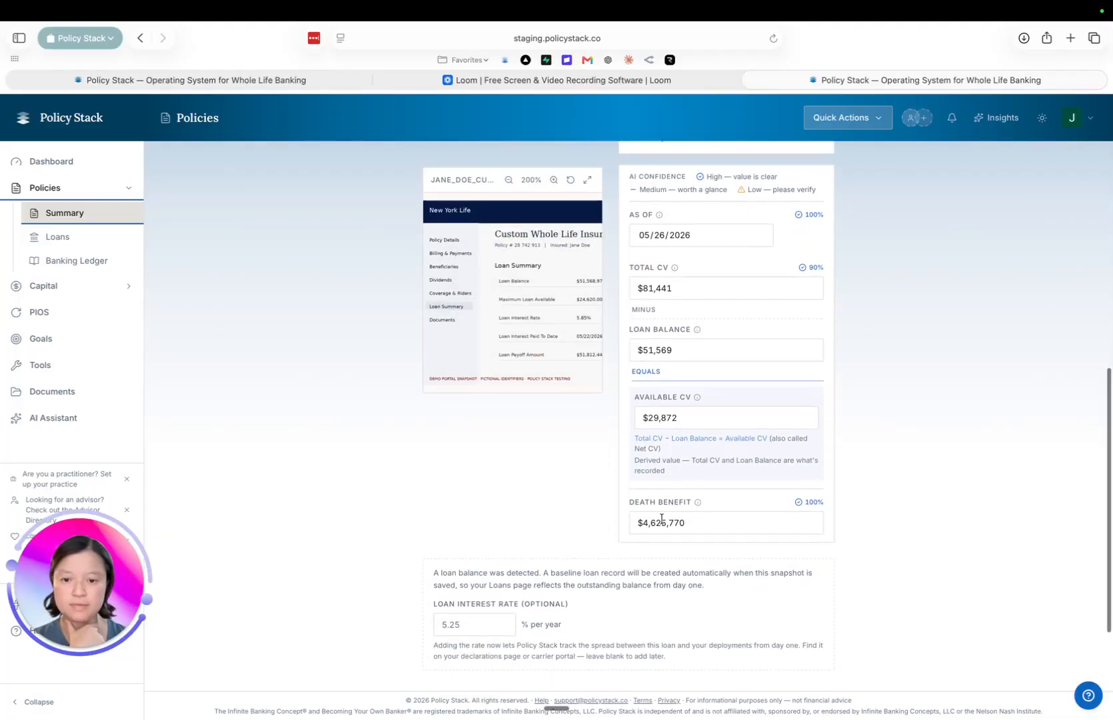
{"action": "left_click", "coordinate": [468, 561]}
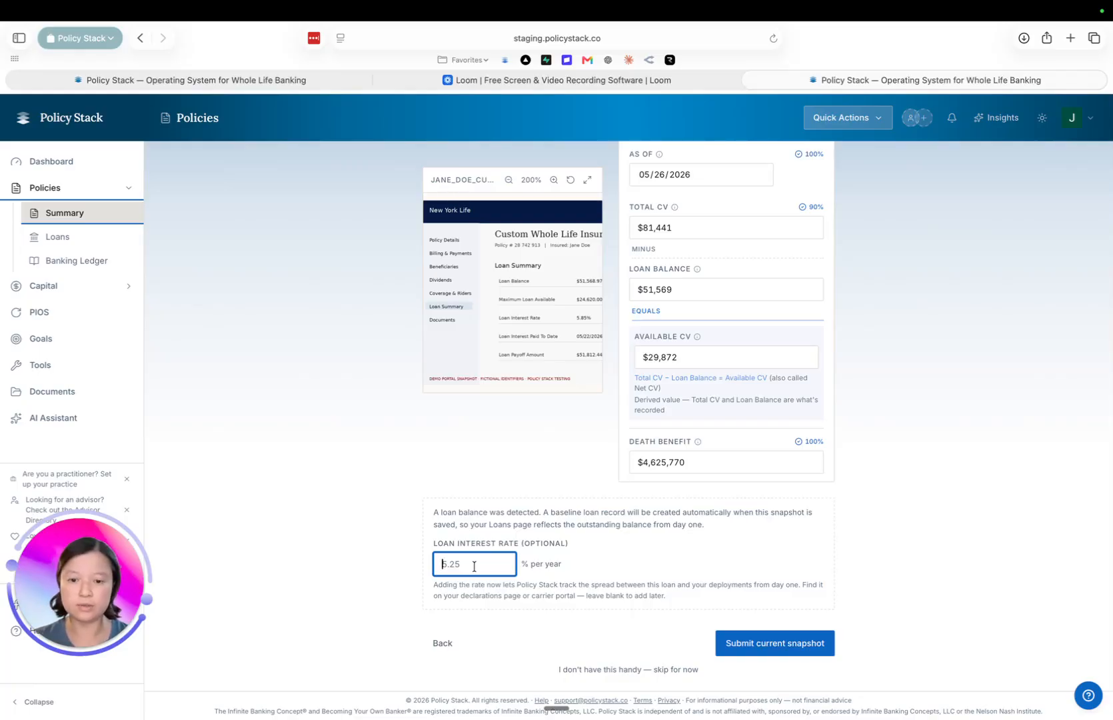
{"action": "type", "text": "5.25"}
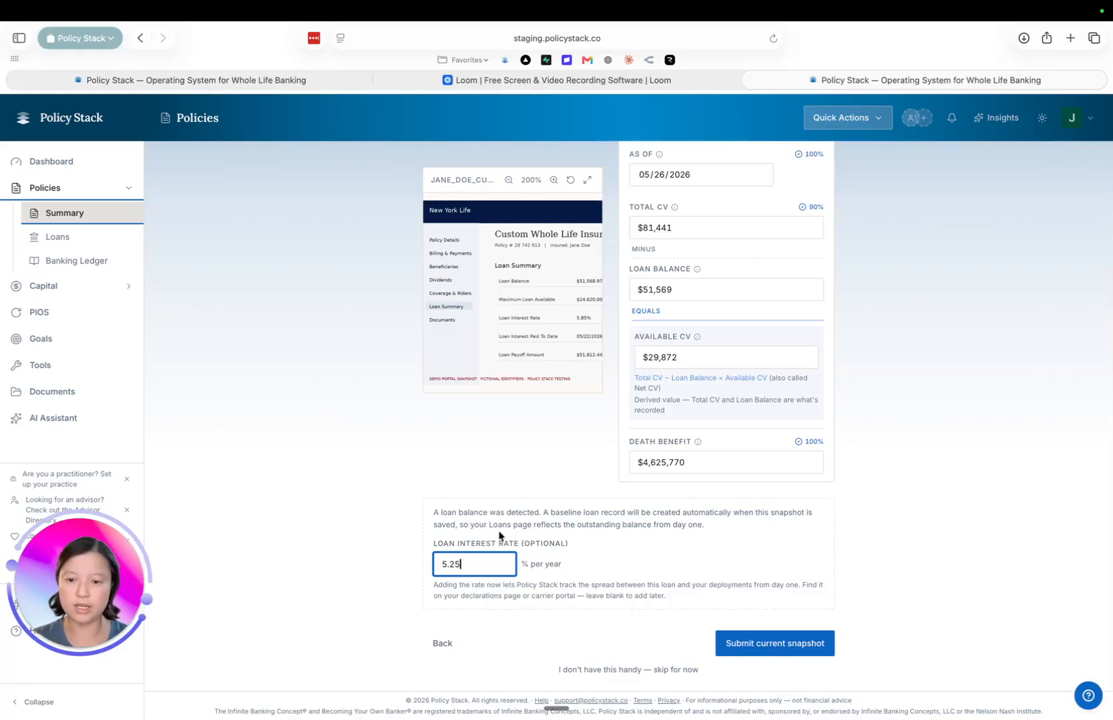
{"action": "left_click", "coordinate": [523, 463]}
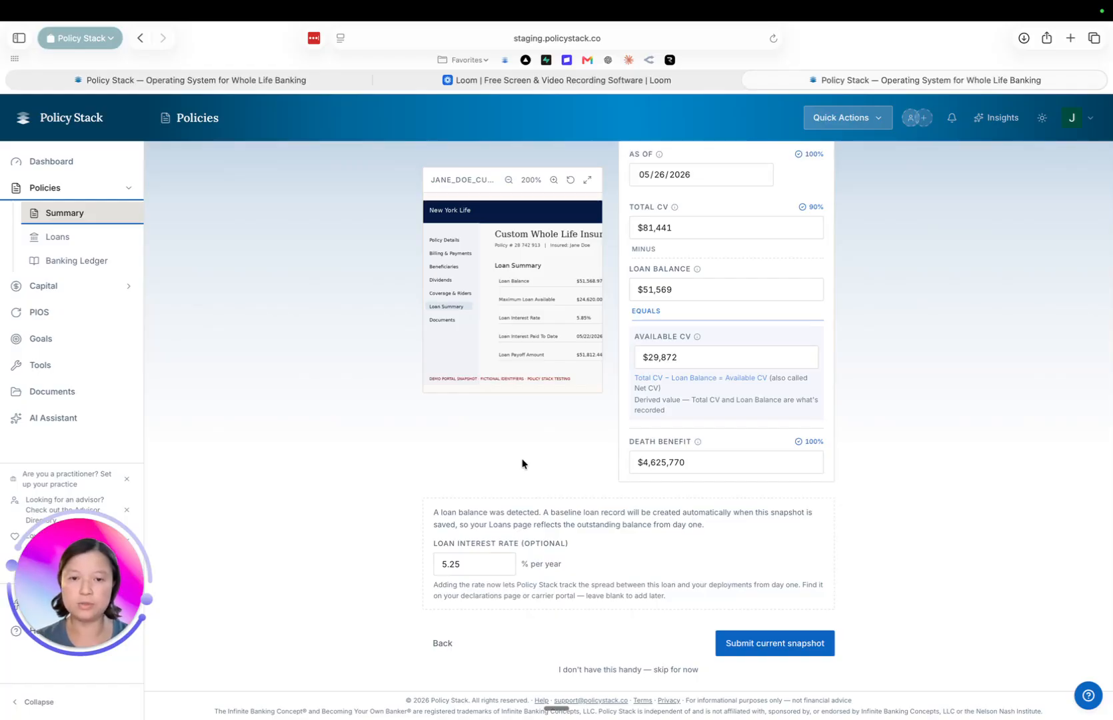
Step: Check the extracted loan balance against the interest rate entry and submit the current snapshot
{"action": "left_click_drag", "start_coordinate": [671, 288], "coordinate": [630, 291]}
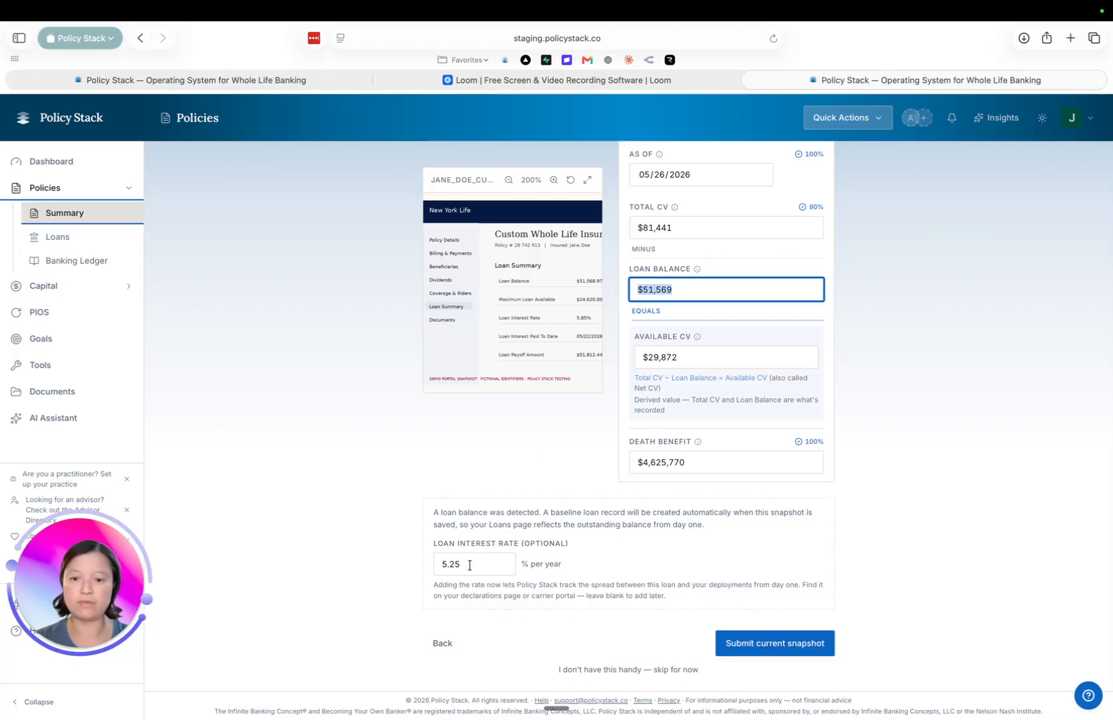
{"action": "left_click", "coordinate": [470, 497]}
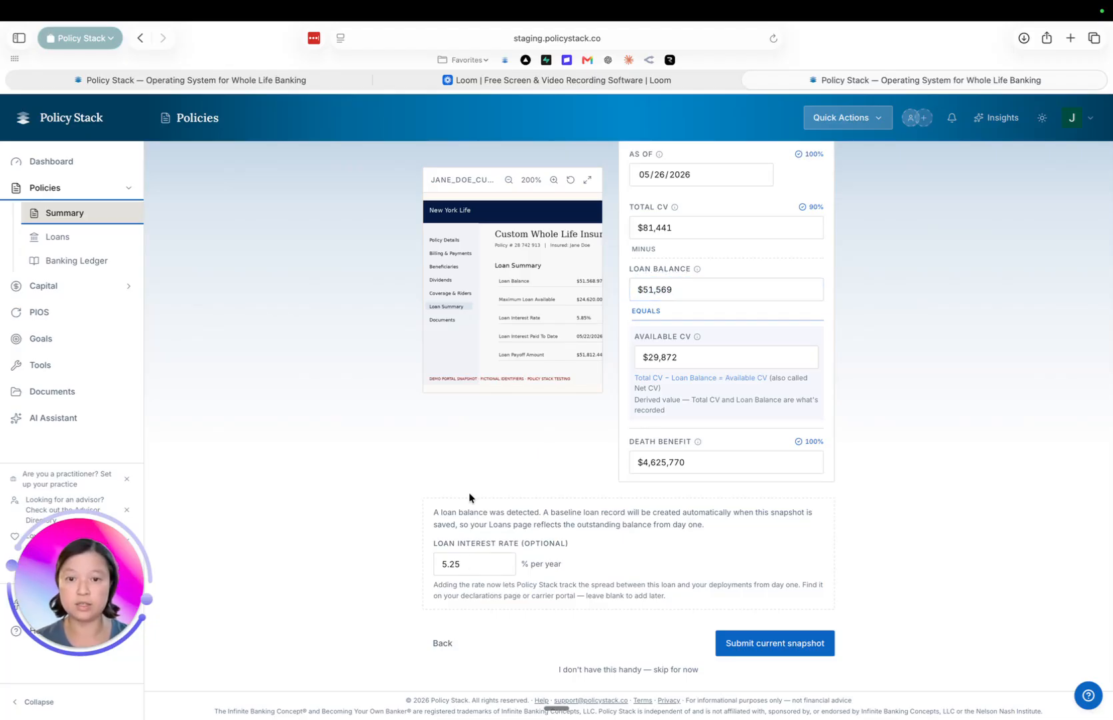
{"action": "left_click", "coordinate": [754, 650]}
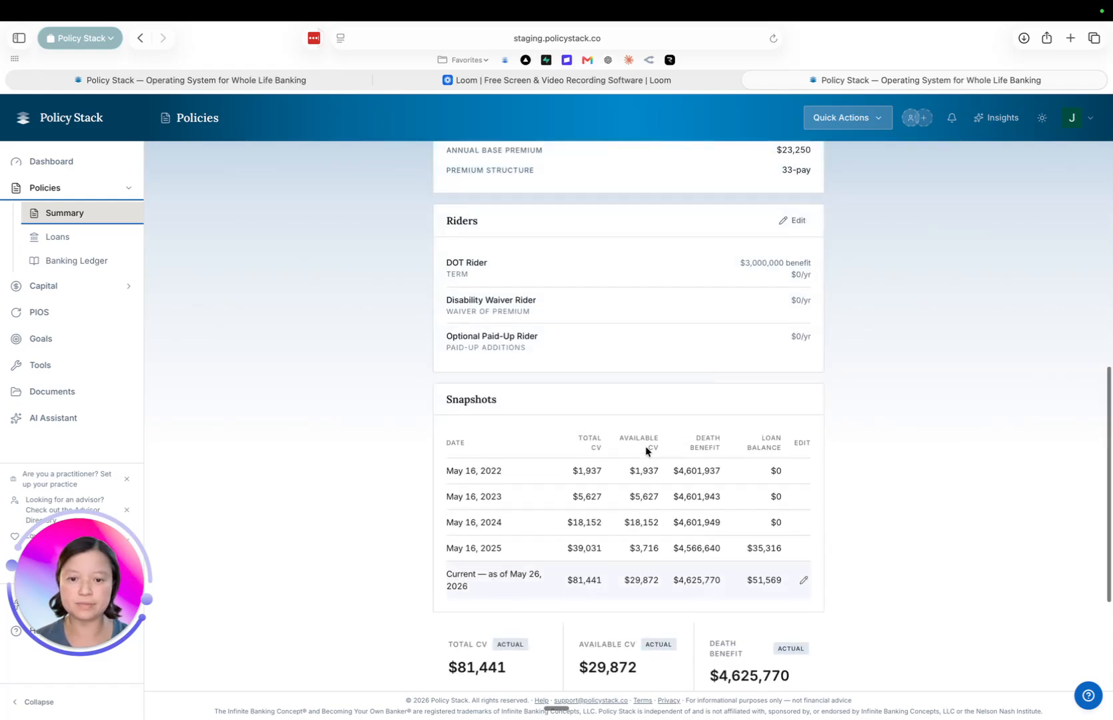
Step: Review the saved policy's details, coverage, riders and snapshots, and go to the overview of all policies
{"action": "scroll", "coordinate": [658, 369], "scroll_direction": "down", "scroll_amount": 5}
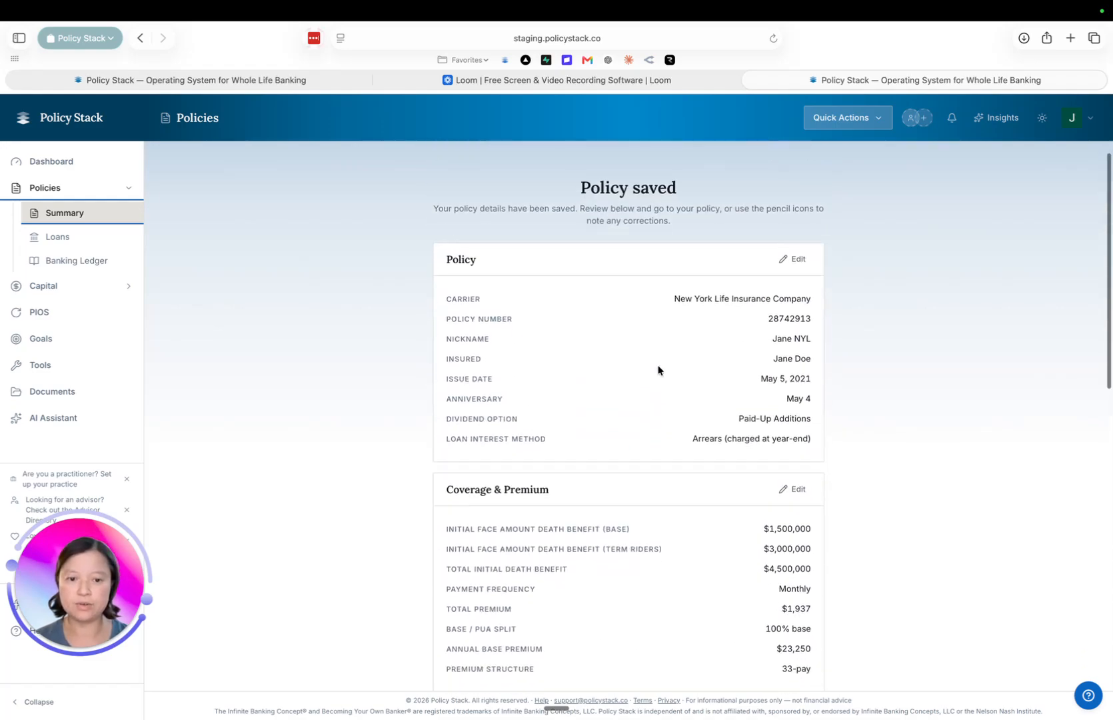
{"action": "scroll", "coordinate": [658, 369], "scroll_direction": "down", "scroll_amount": 6}
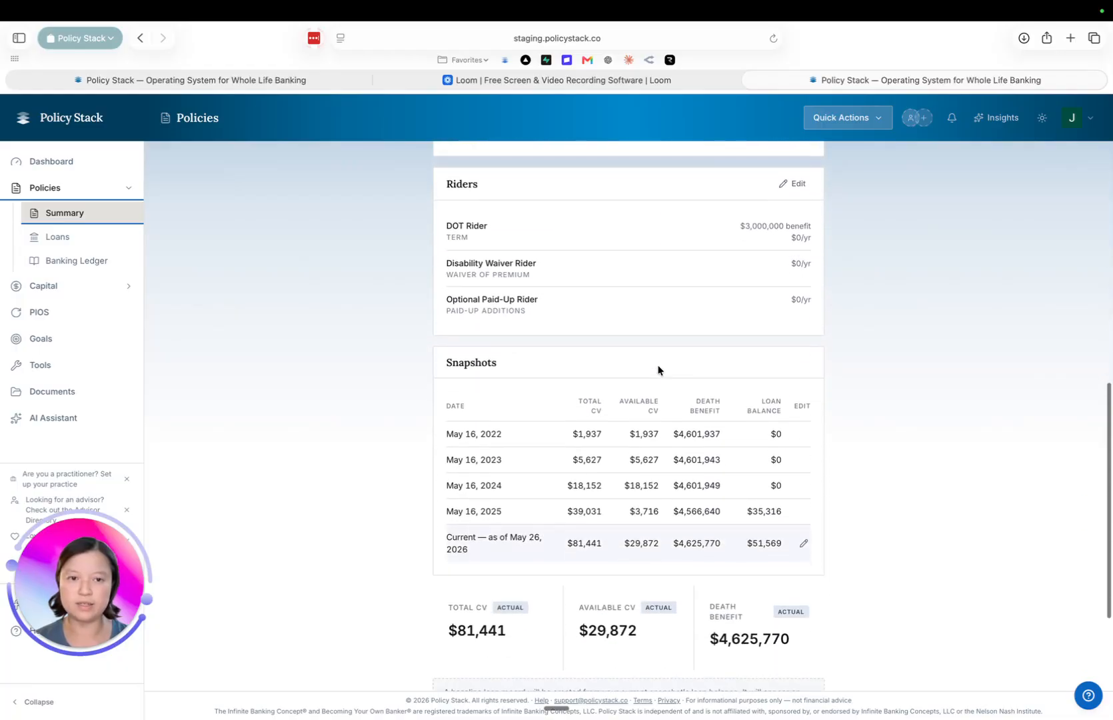
{"action": "scroll", "coordinate": [658, 370], "scroll_direction": "down", "scroll_amount": 2}
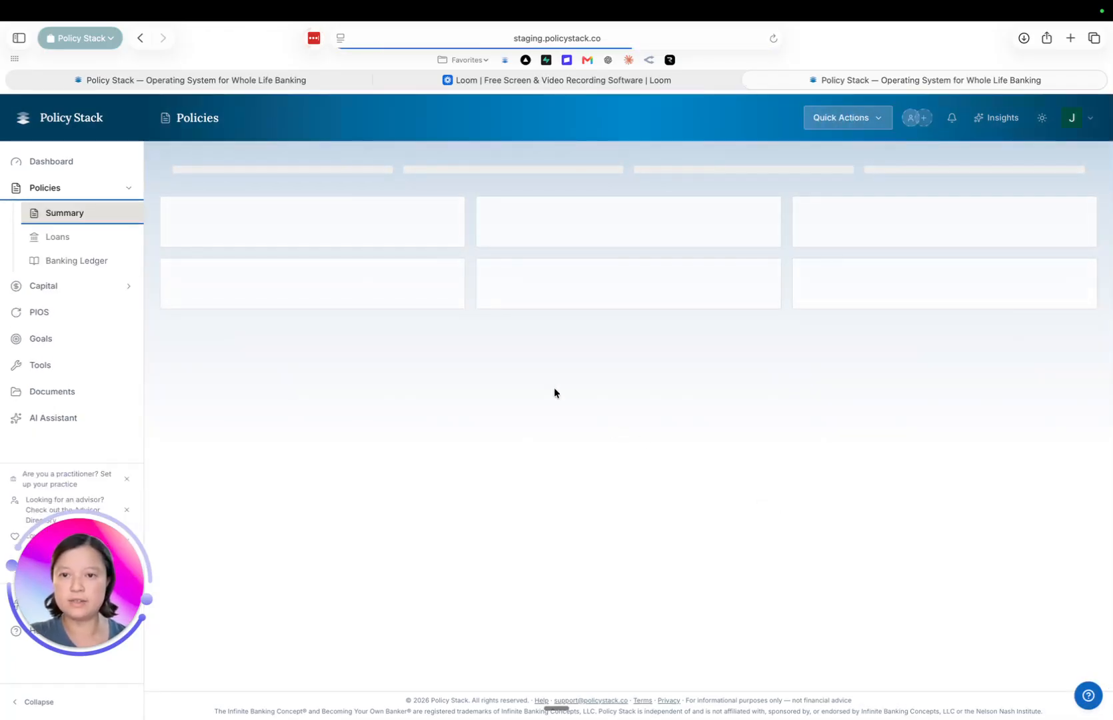
{"action": "left_click", "coordinate": [303, 163]}
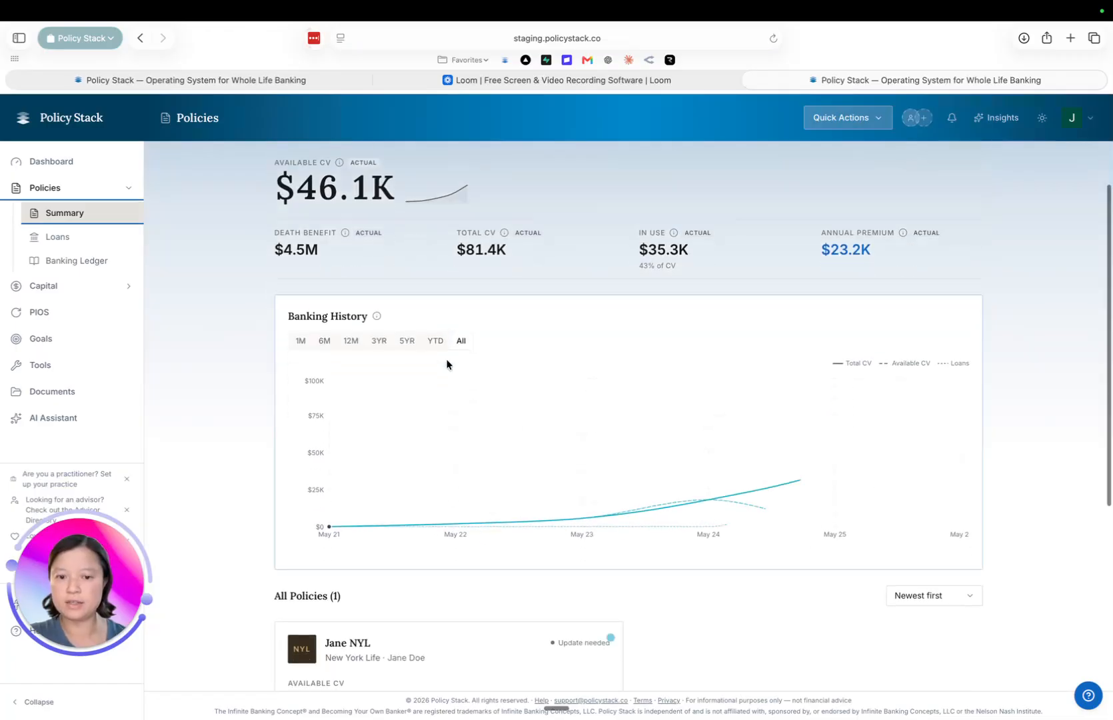
Step: Inspect the Banking History chart in the policies overview and open the New York Life policy
{"action": "scroll", "coordinate": [447, 362], "scroll_direction": "down", "scroll_amount": 2}
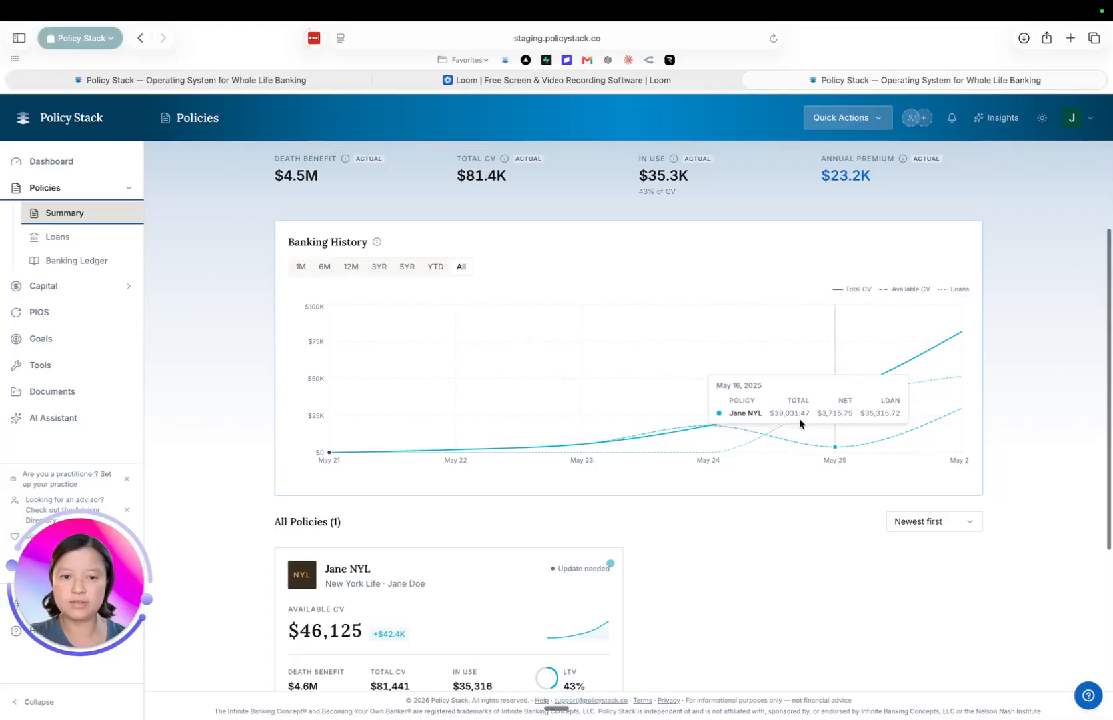
{"action": "scroll", "coordinate": [591, 468], "scroll_direction": "down", "scroll_amount": 2}
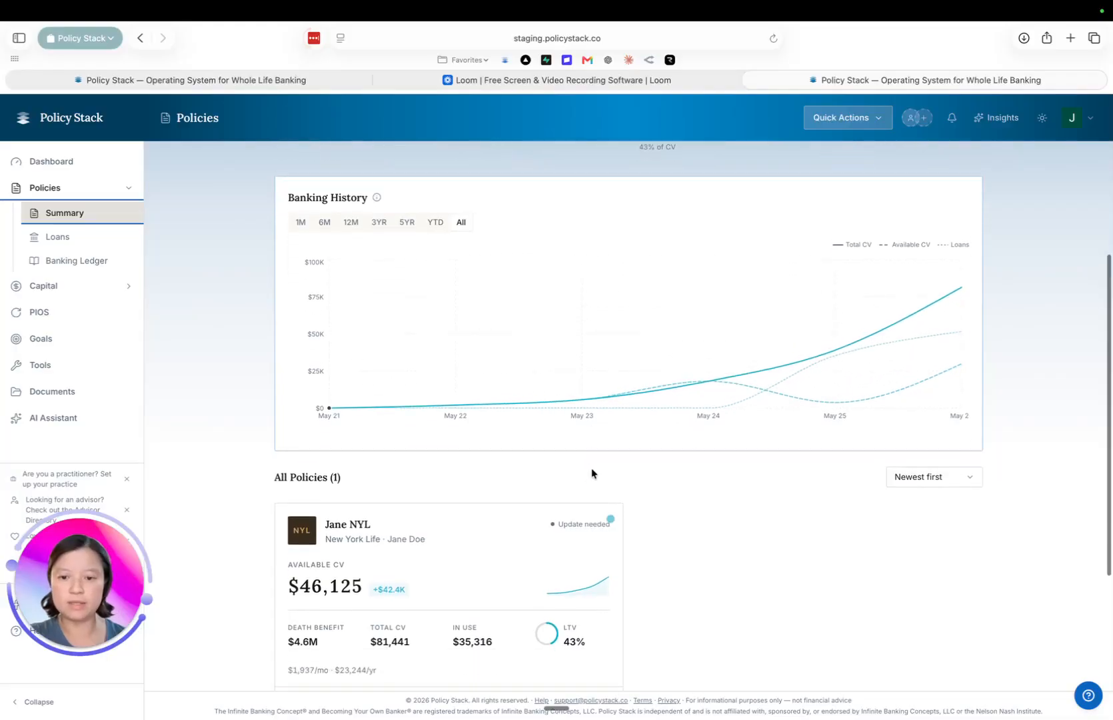
{"action": "left_click", "coordinate": [455, 539]}
Step: Examine the New York Life policy's cash values, policy basics and premium schedule with its auto-log entry
{"action": "scroll", "coordinate": [517, 437], "scroll_direction": "down", "scroll_amount": 12}
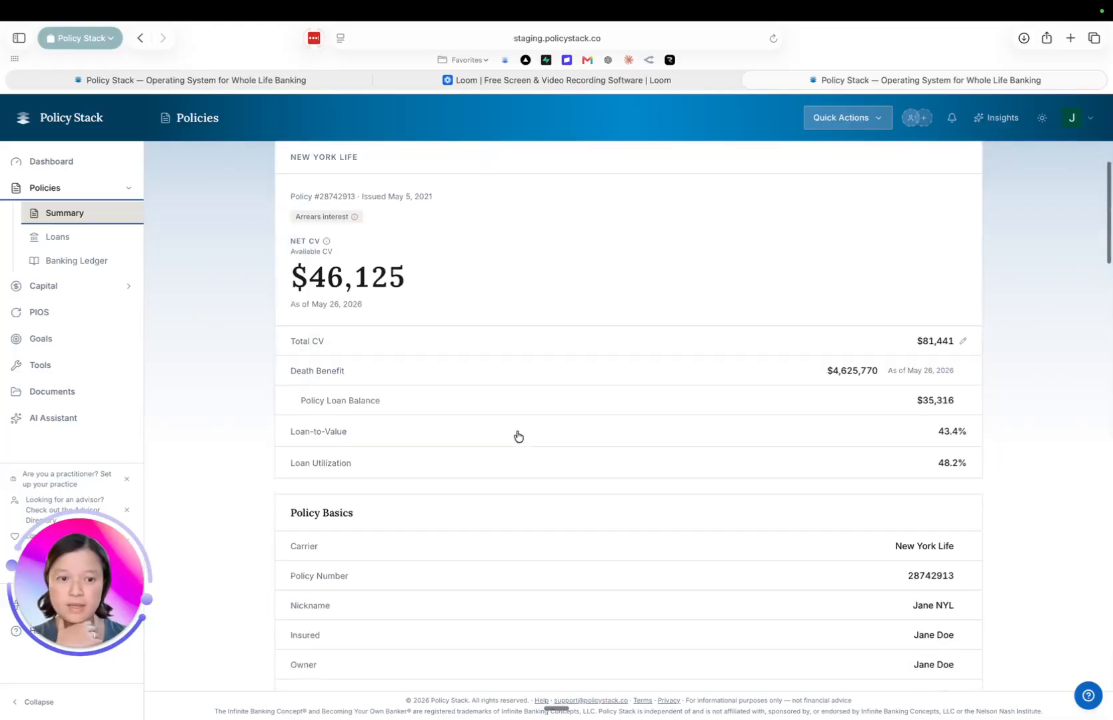
{"action": "scroll", "coordinate": [518, 436], "scroll_direction": "down", "scroll_amount": 1}
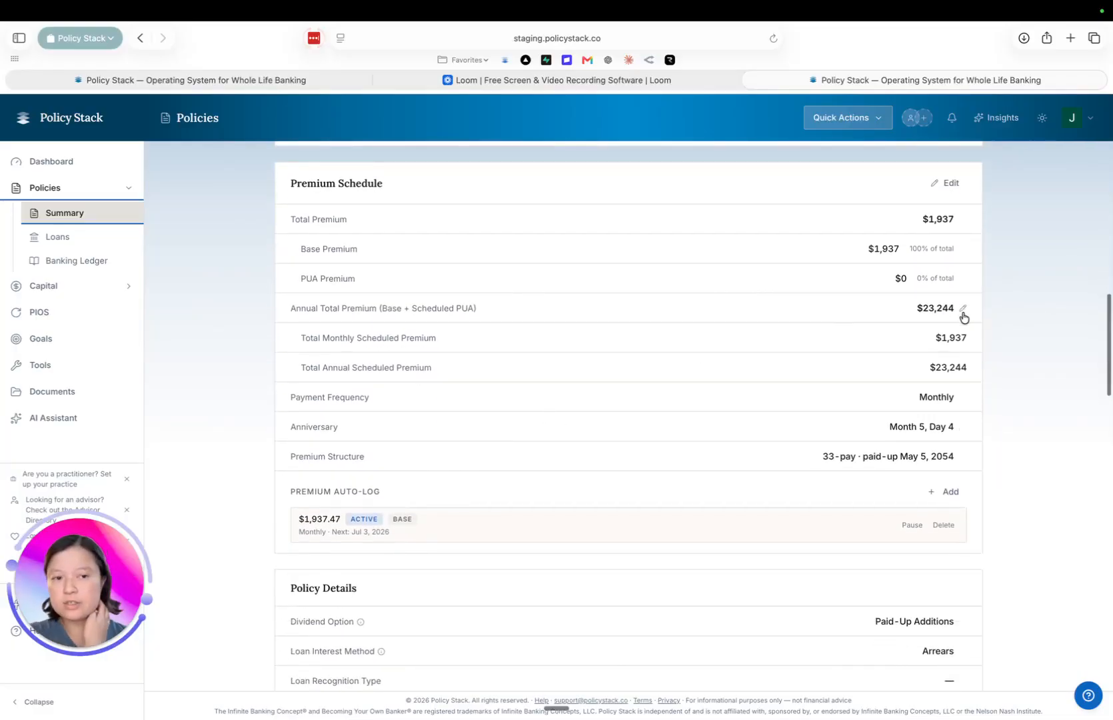
{"action": "scroll", "coordinate": [963, 309], "scroll_direction": "up", "scroll_amount": 10}
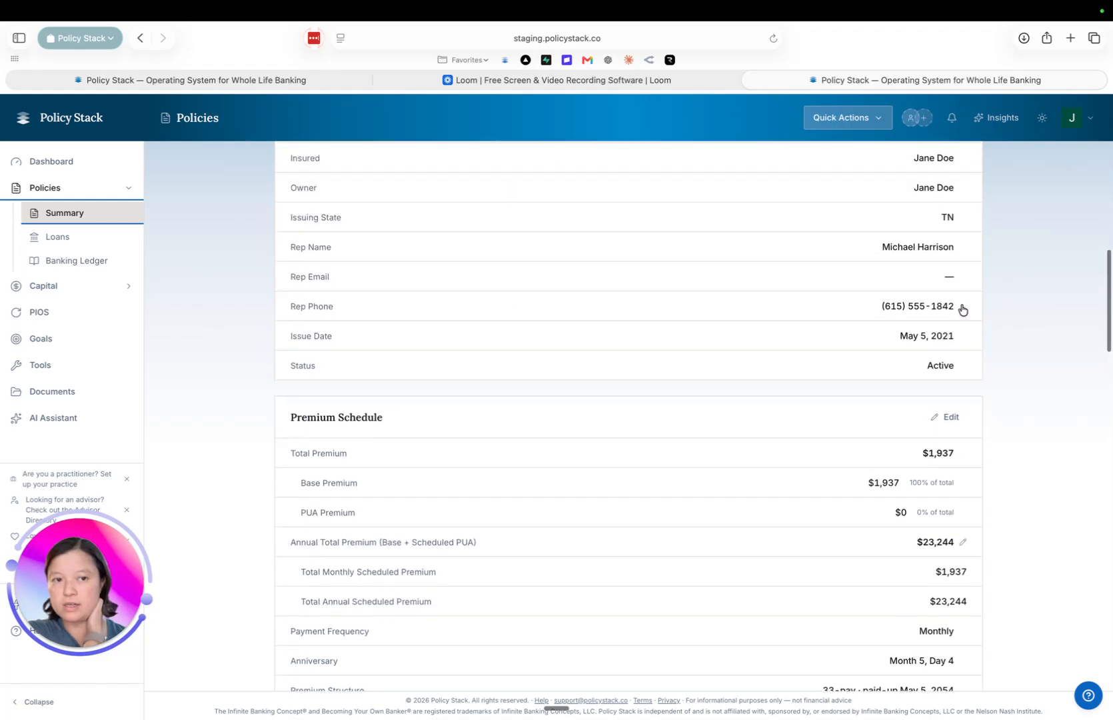
{"action": "scroll", "coordinate": [961, 309], "scroll_direction": "up", "scroll_amount": 2}
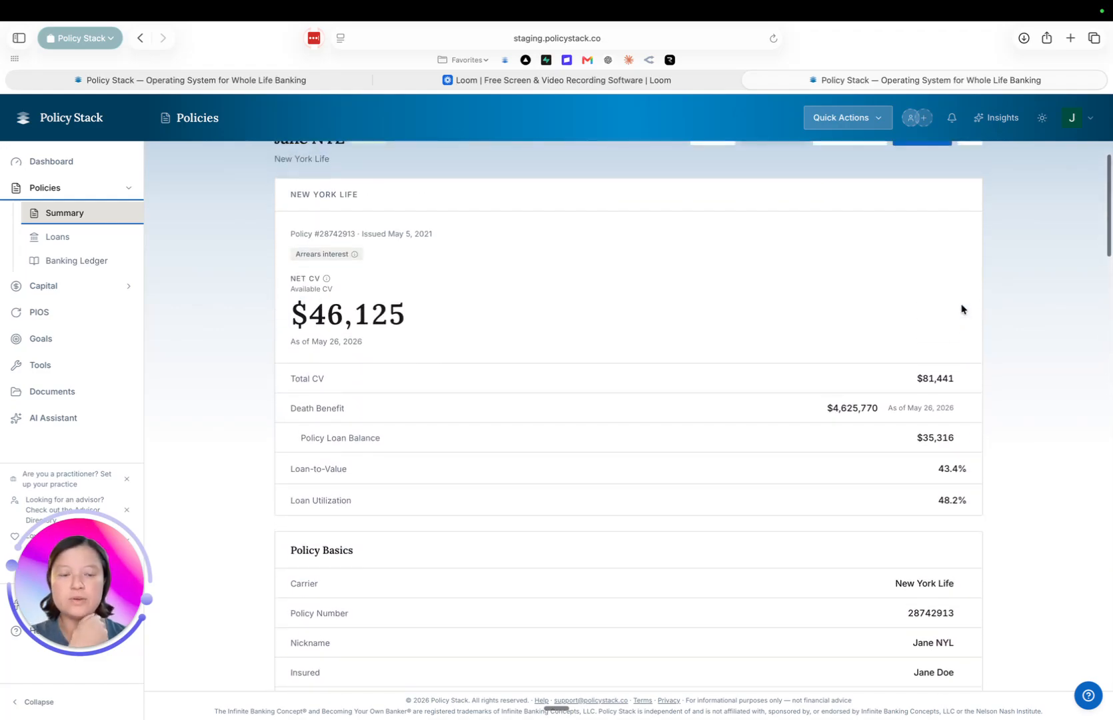
{"action": "scroll", "coordinate": [961, 310], "scroll_direction": "up", "scroll_amount": 2}
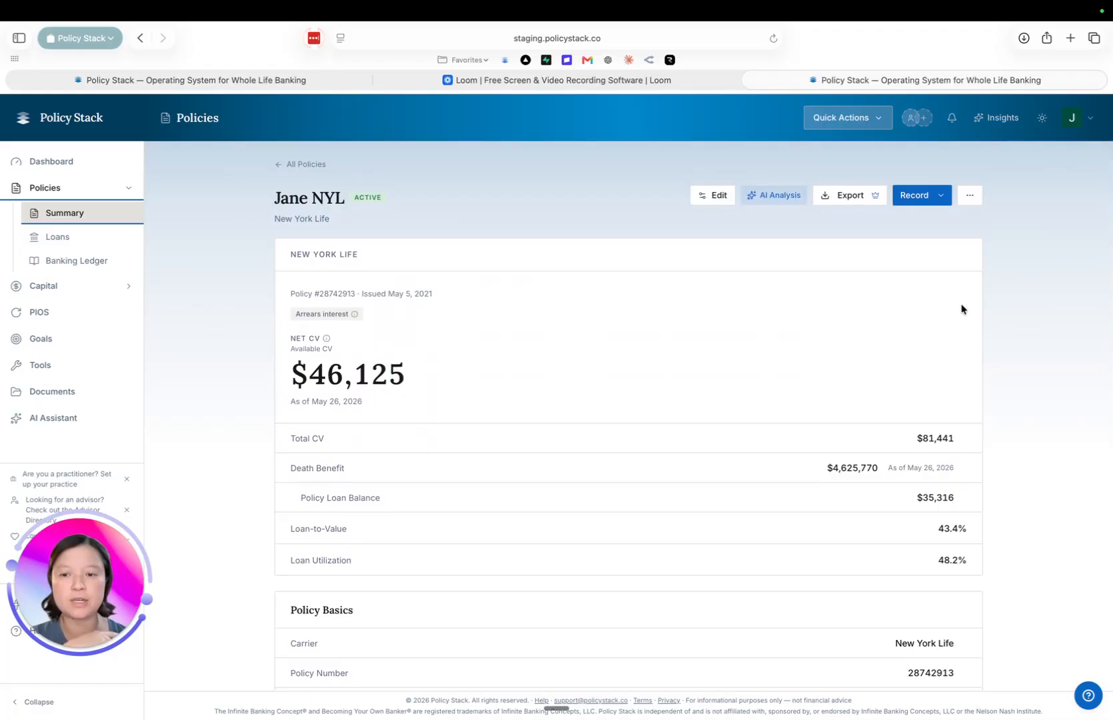
Step: Return from the New York Life policy to the overview of all policies
{"action": "left_click", "coordinate": [843, 125]}
{"action": "left_click", "coordinate": [659, 178]}
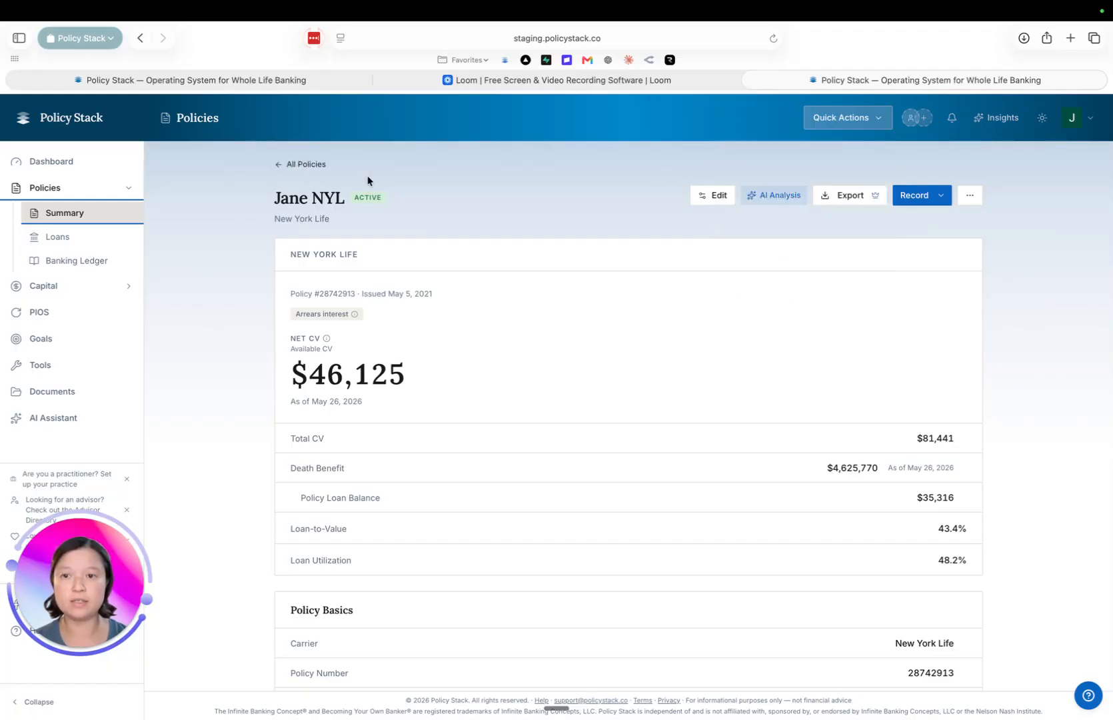
{"action": "left_click", "coordinate": [311, 171]}
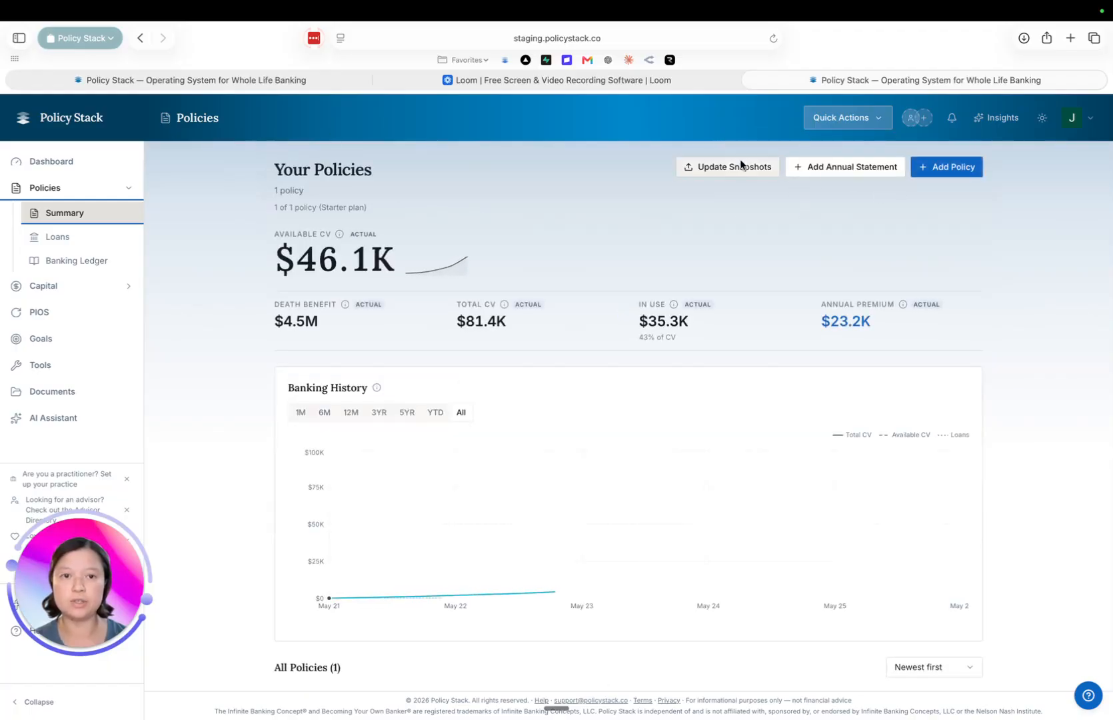
Step: View the upload and manual entry options for updating policy snapshots, and close them without recording anything
{"action": "left_click", "coordinate": [856, 114]}
{"action": "left_click", "coordinate": [799, 152]}
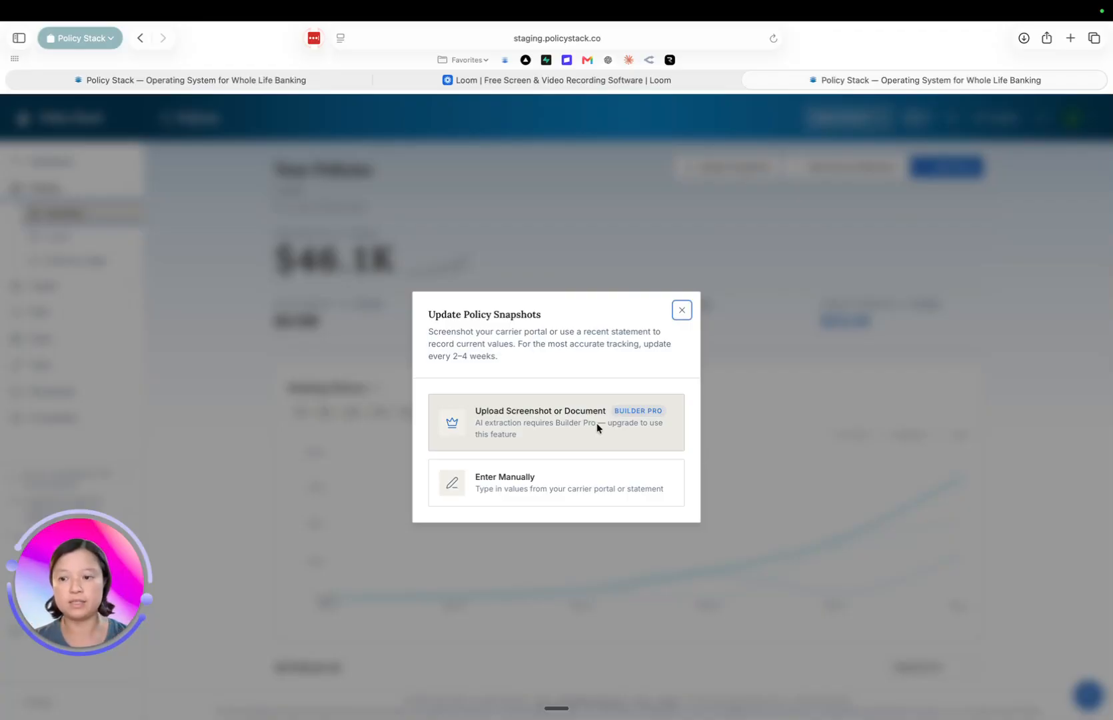
{"action": "left_click", "coordinate": [682, 310]}
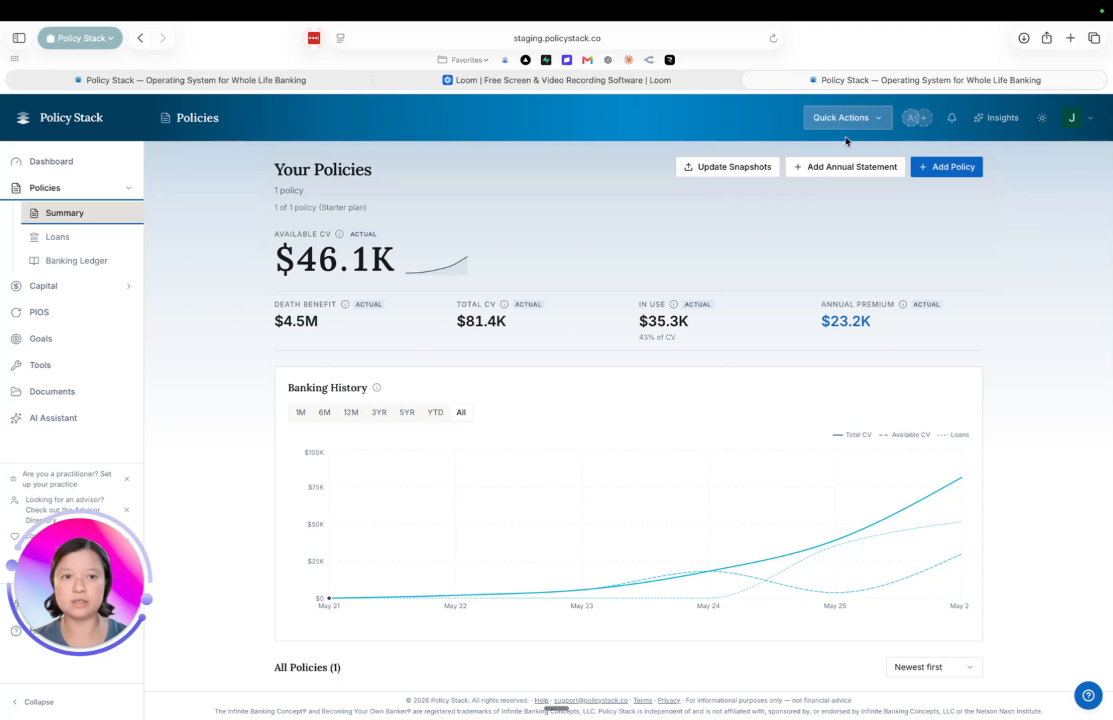
{"action": "left_click", "coordinate": [851, 117]}
{"action": "left_click", "coordinate": [761, 155]}
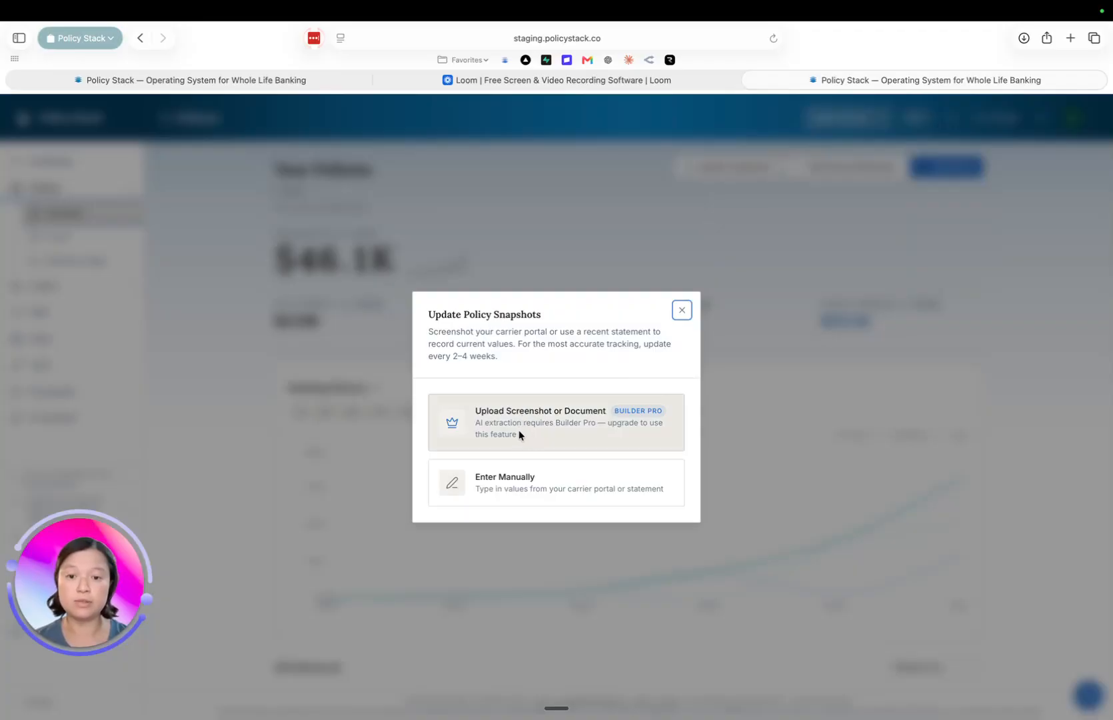
{"action": "left_click", "coordinate": [505, 481]}
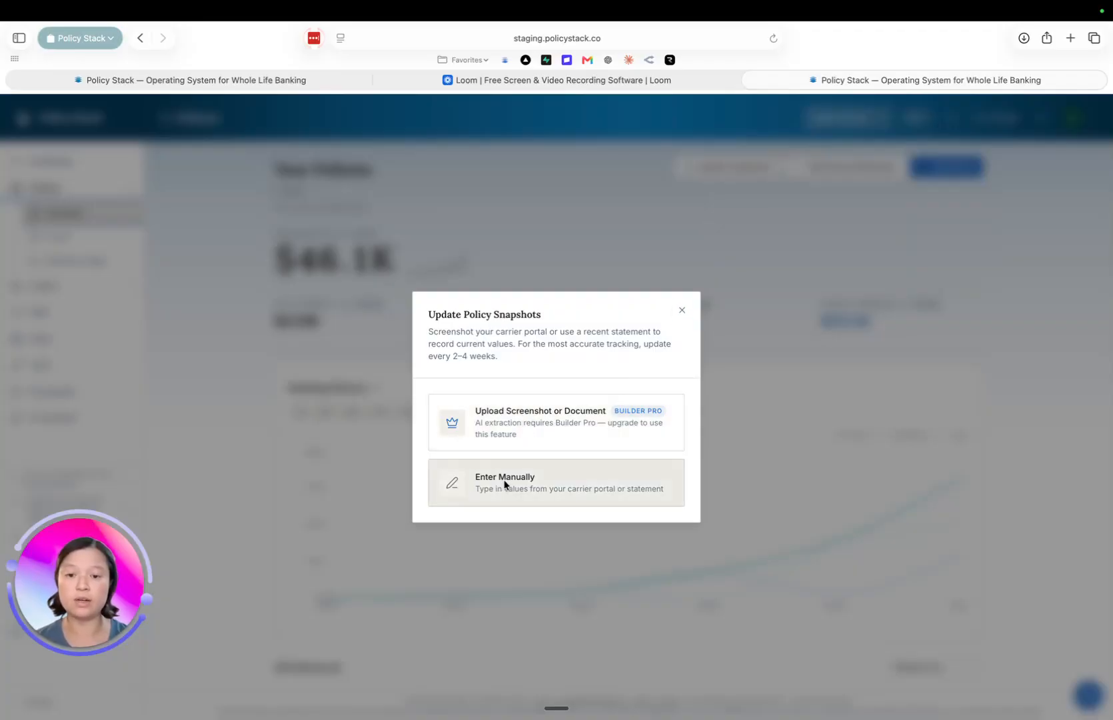
{"action": "left_click", "coordinate": [682, 228]}
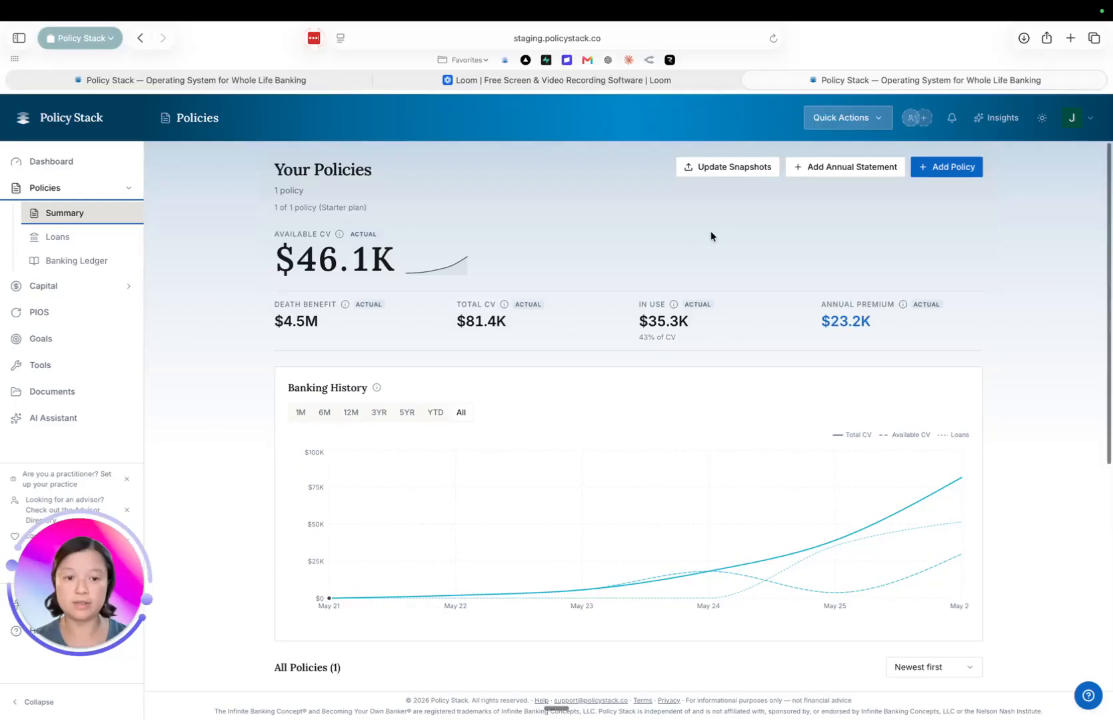
Step: Open the New York Life policy and examine its policy details, dividend history and annual statements
{"action": "scroll", "coordinate": [519, 430], "scroll_direction": "down", "scroll_amount": 3}
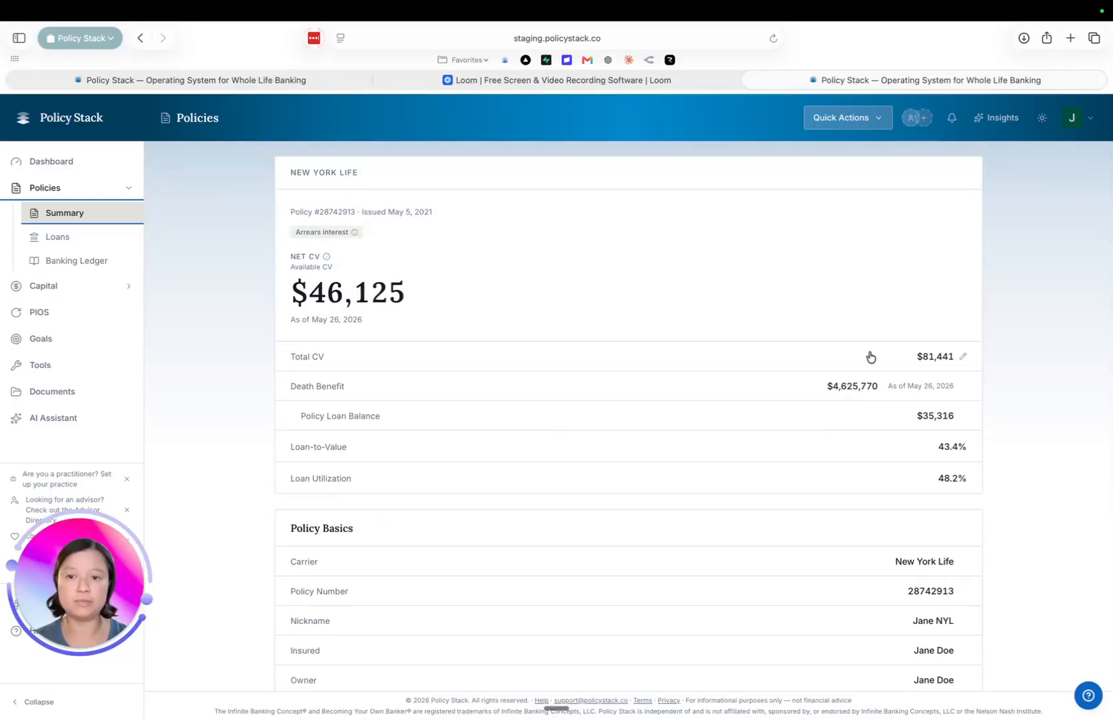
{"action": "scroll", "coordinate": [870, 358], "scroll_direction": "down", "scroll_amount": 5}
{"action": "scroll", "coordinate": [870, 357], "scroll_direction": "down", "scroll_amount": 10}
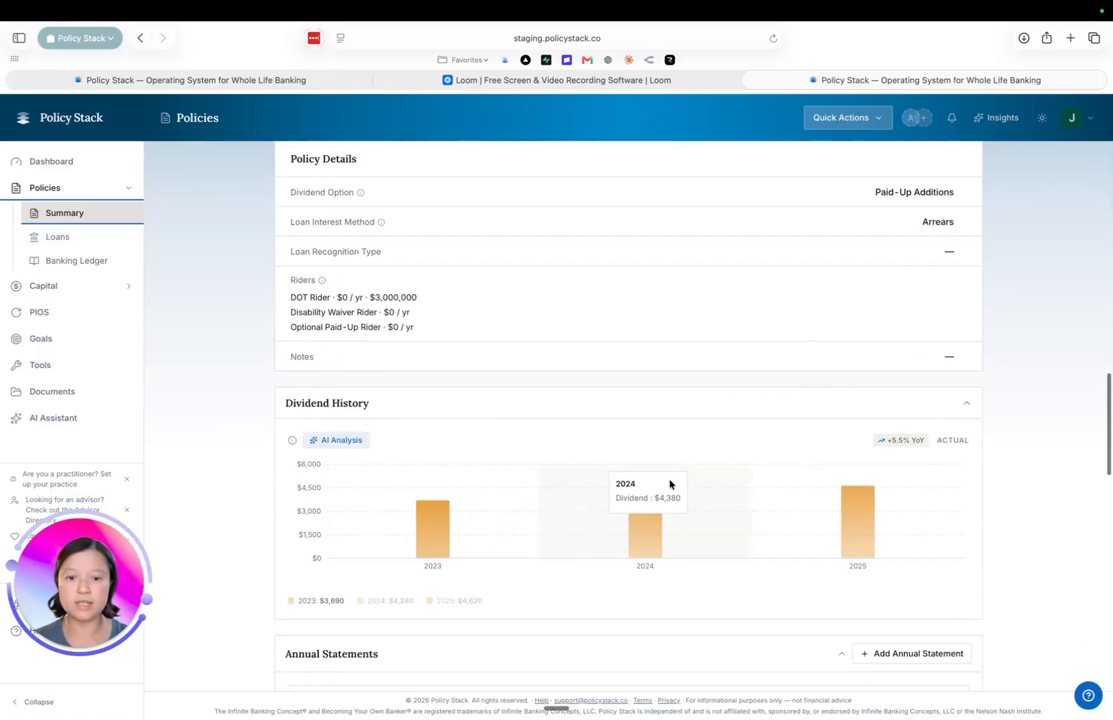
{"action": "scroll", "coordinate": [711, 471], "scroll_direction": "down", "scroll_amount": 3}
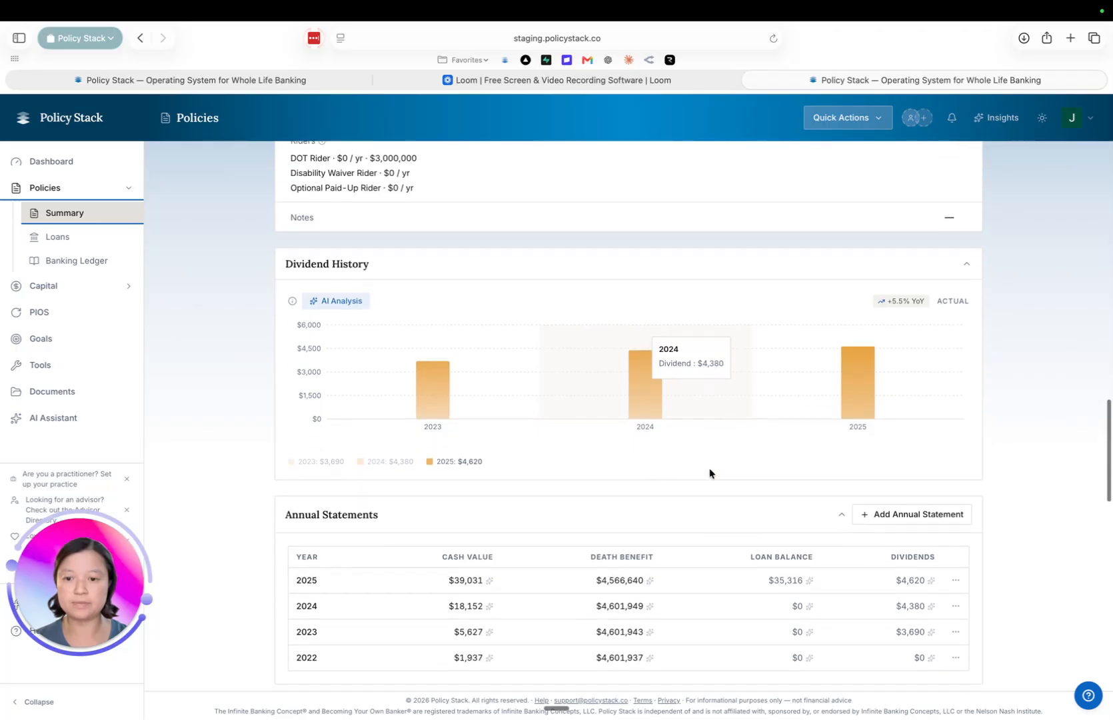
{"action": "scroll", "coordinate": [690, 501], "scroll_direction": "down", "scroll_amount": 3}
{"action": "scroll", "coordinate": [581, 493], "scroll_direction": "down", "scroll_amount": 4}
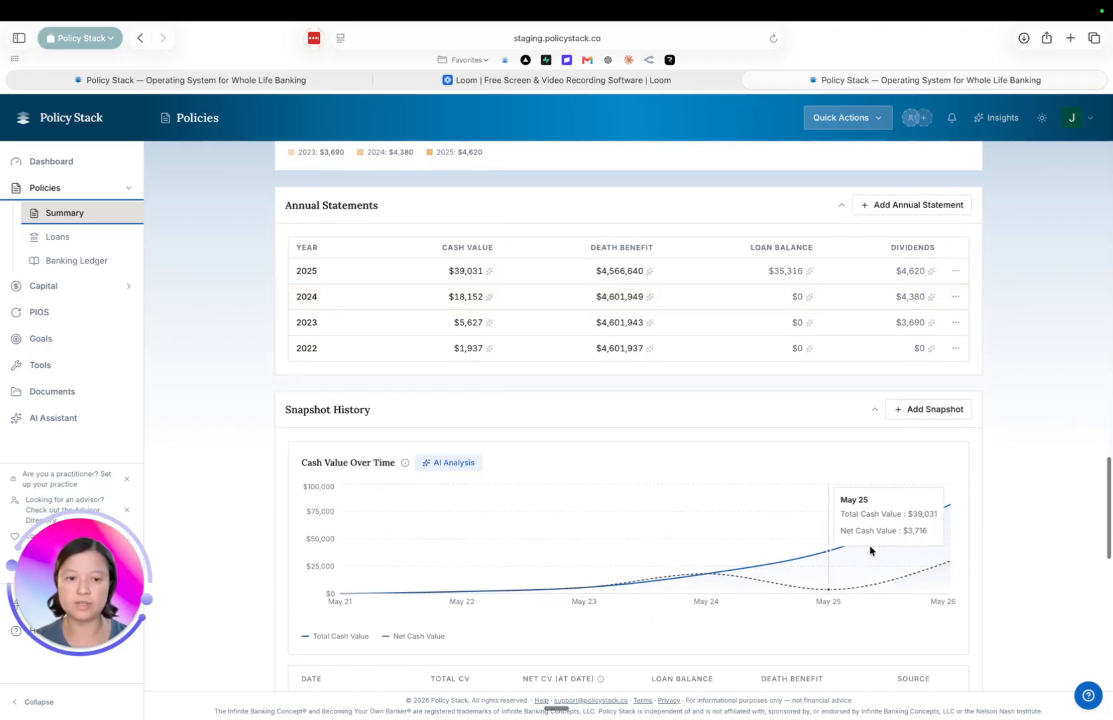
Step: Examine the policy's snapshot history, policy loans and attached documents
{"action": "scroll", "coordinate": [870, 550], "scroll_direction": "down", "scroll_amount": 4}
{"action": "scroll", "coordinate": [870, 550], "scroll_direction": "down", "scroll_amount": 6}
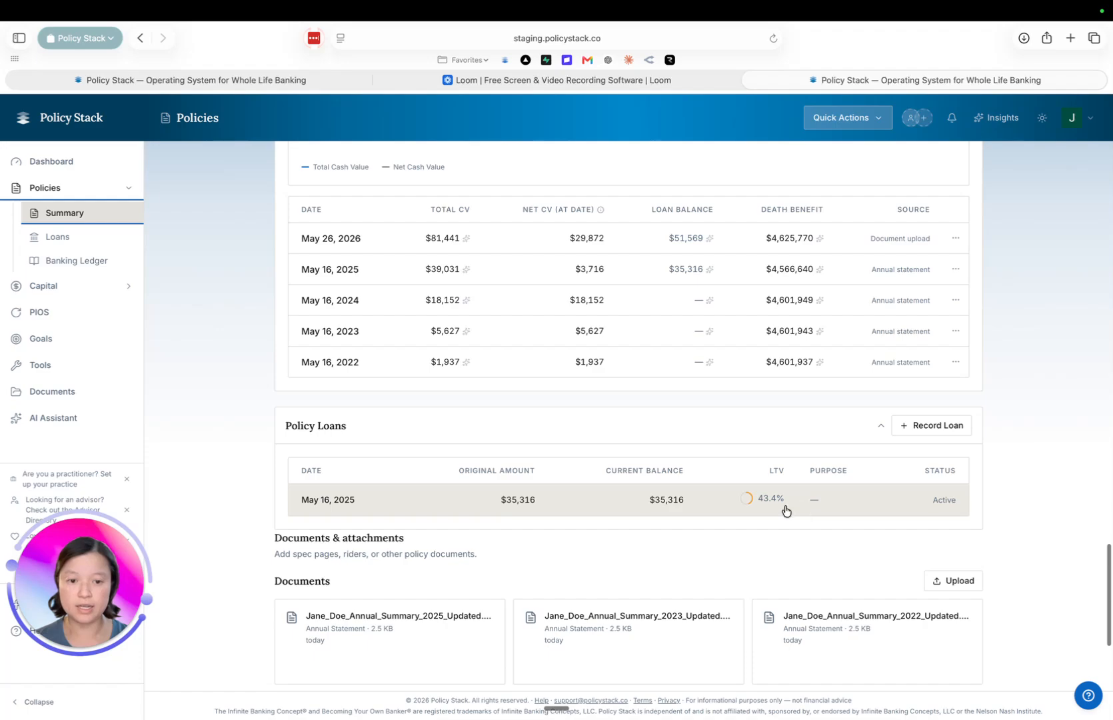
{"action": "scroll", "coordinate": [767, 508], "scroll_direction": "down", "scroll_amount": 3}
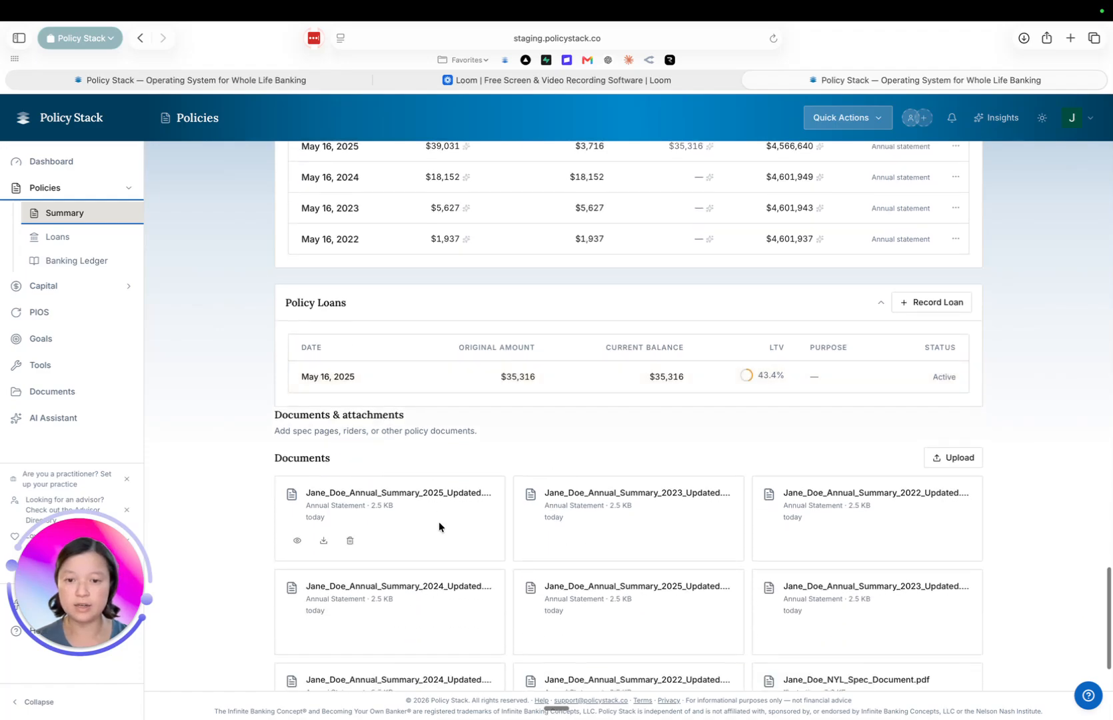
{"action": "scroll", "coordinate": [438, 521], "scroll_direction": "down", "scroll_amount": 2}
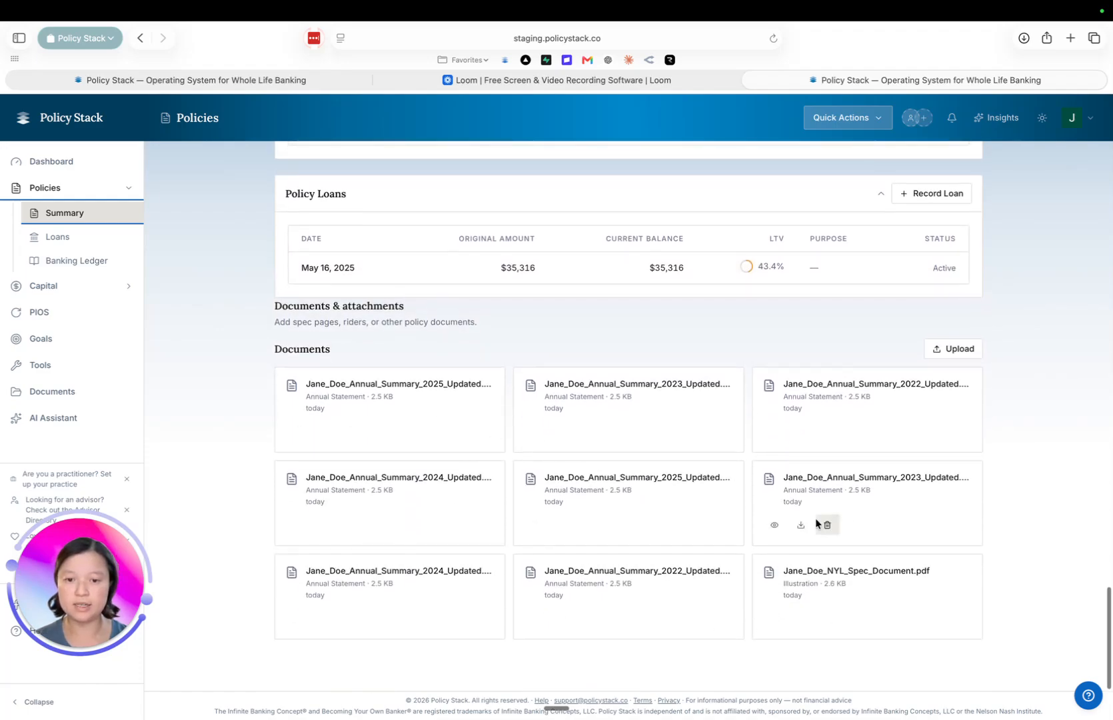
Step: Leave the New York Life policy and view the stored policy documents in the document library
{"action": "scroll", "coordinate": [815, 523], "scroll_direction": "up", "scroll_amount": 20}
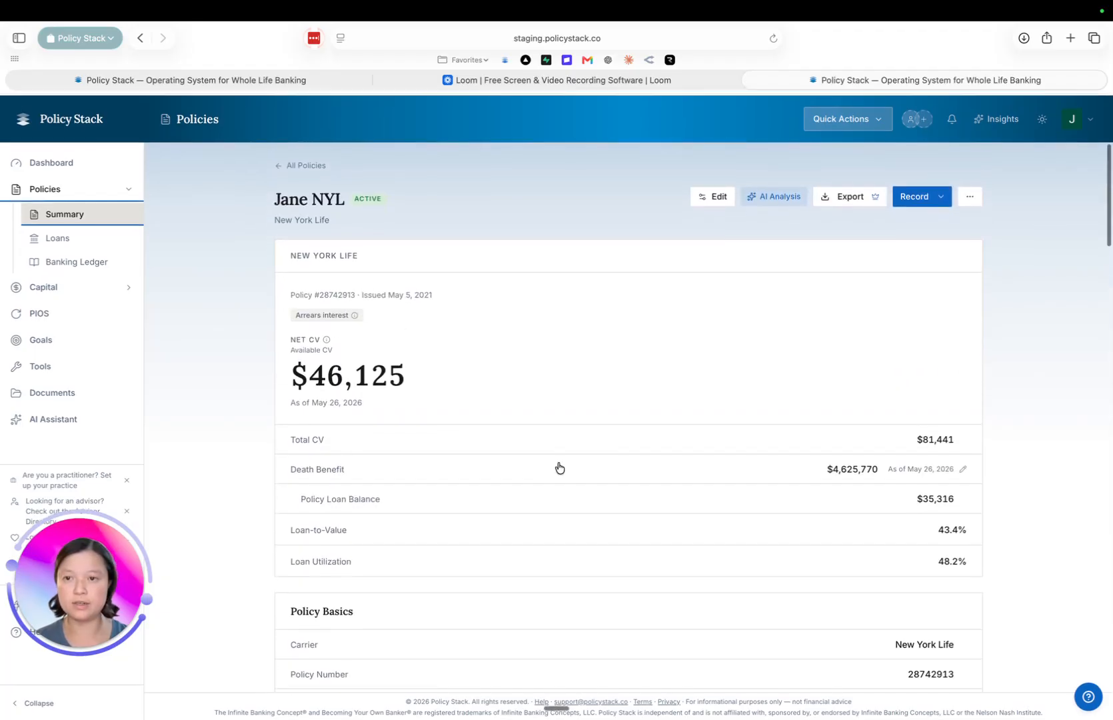
{"action": "left_click", "coordinate": [290, 167]}
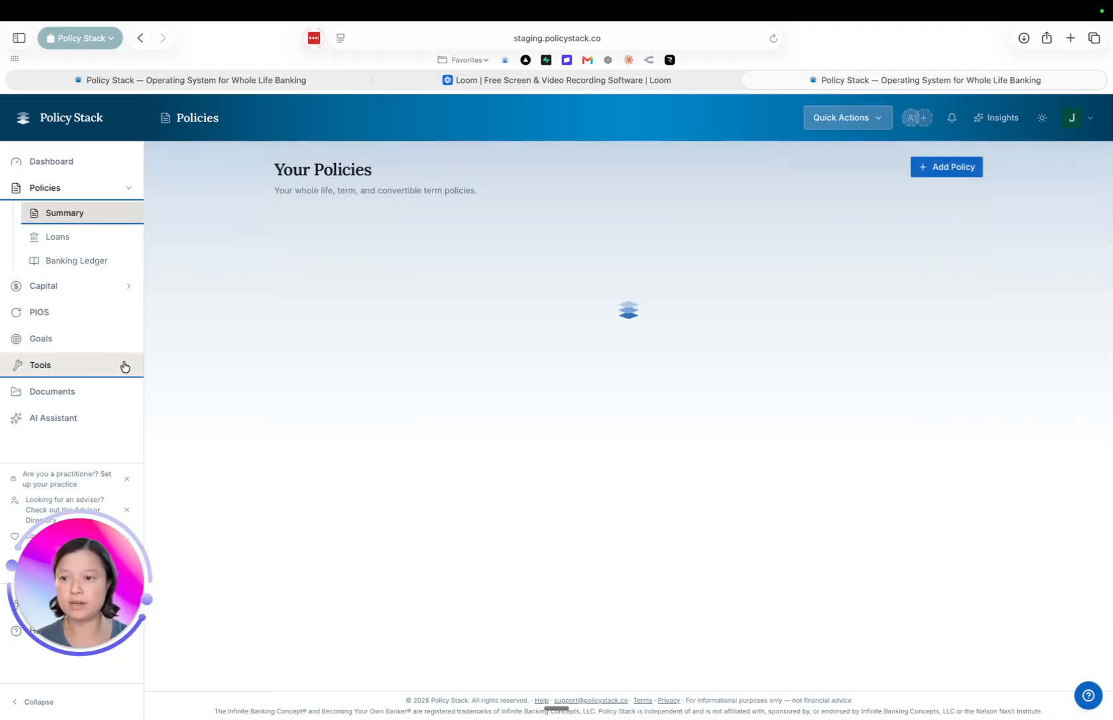
{"action": "left_click", "coordinate": [81, 395]}
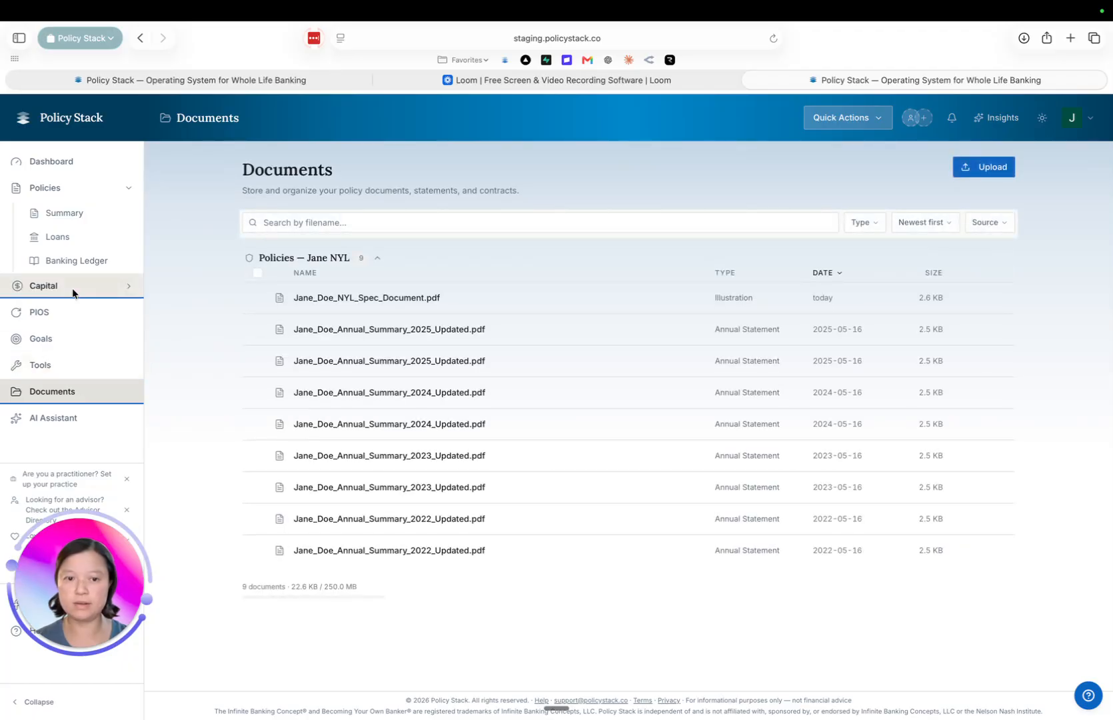
Step: View the baseline loan's asset summary and its repayment form, and close the form without recording a repayment
{"action": "left_click", "coordinate": [73, 236]}
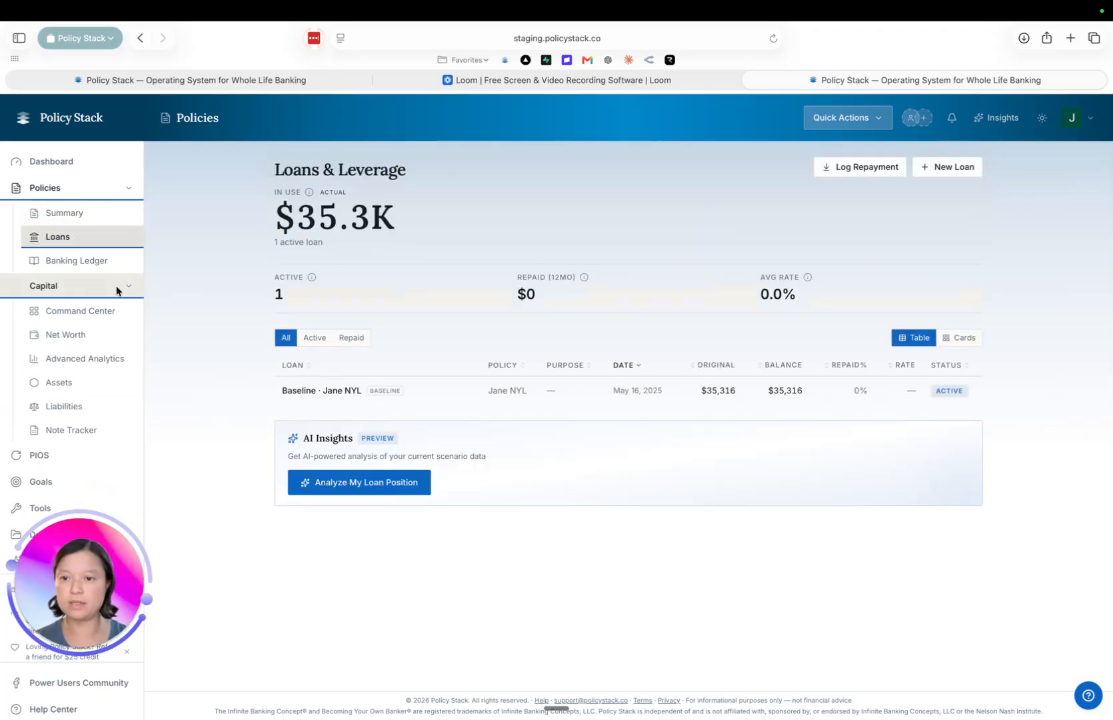
{"action": "left_click", "coordinate": [343, 398]}
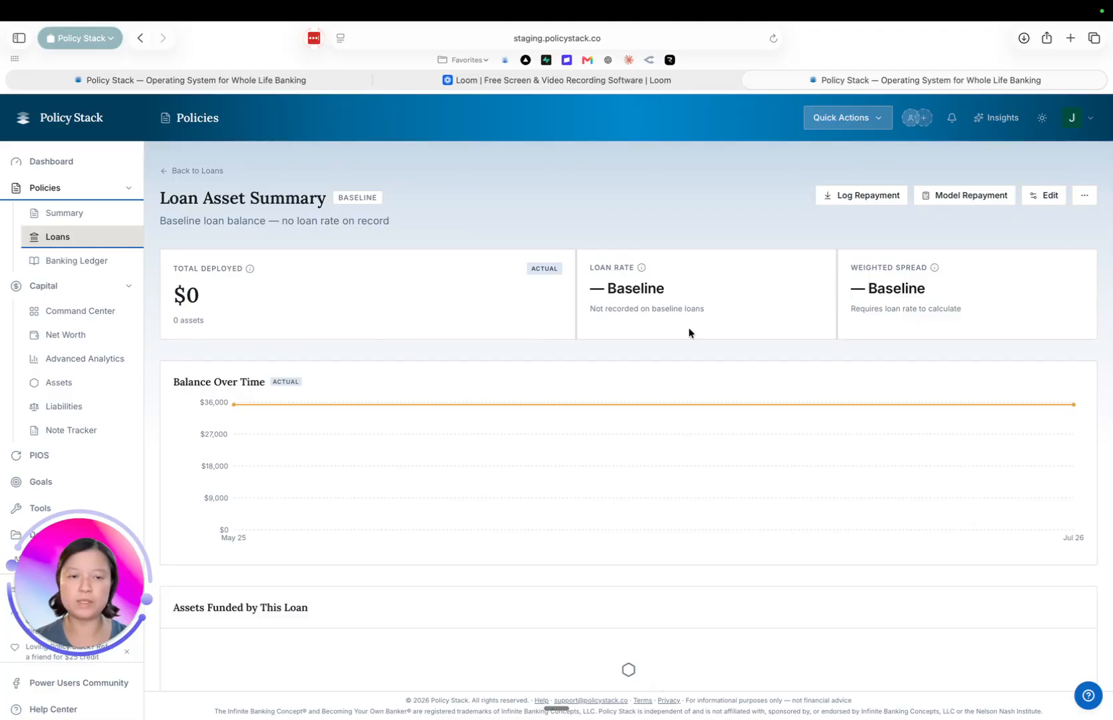
{"action": "left_click", "coordinate": [826, 197]}
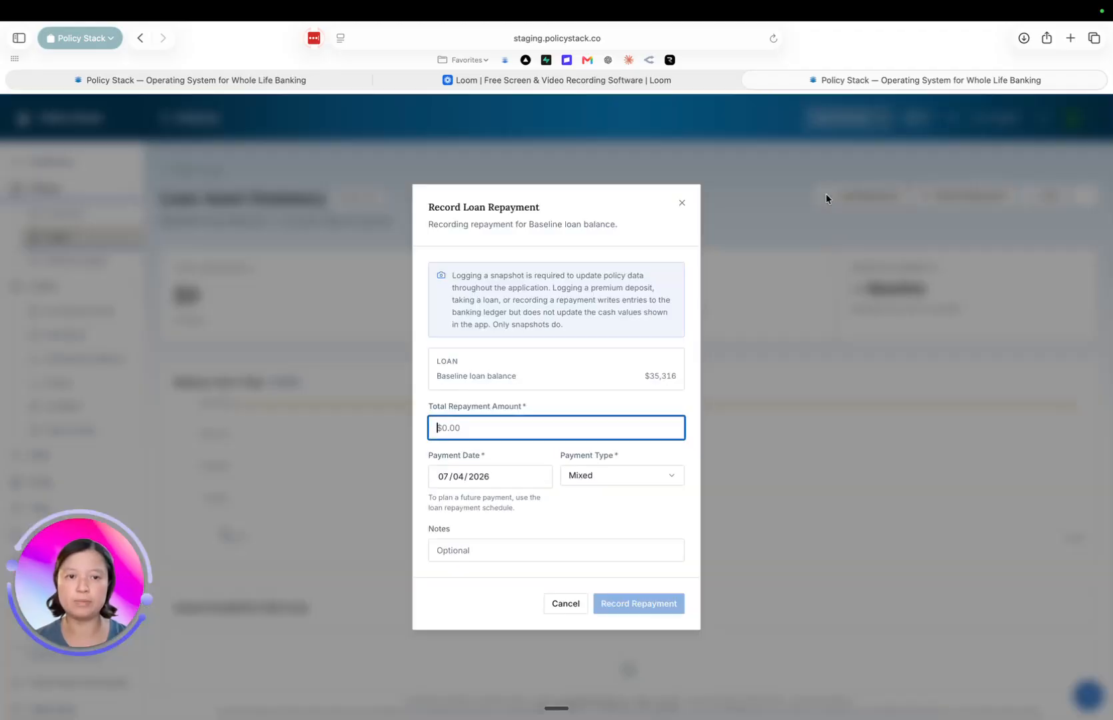
{"action": "left_click", "coordinate": [682, 204]}
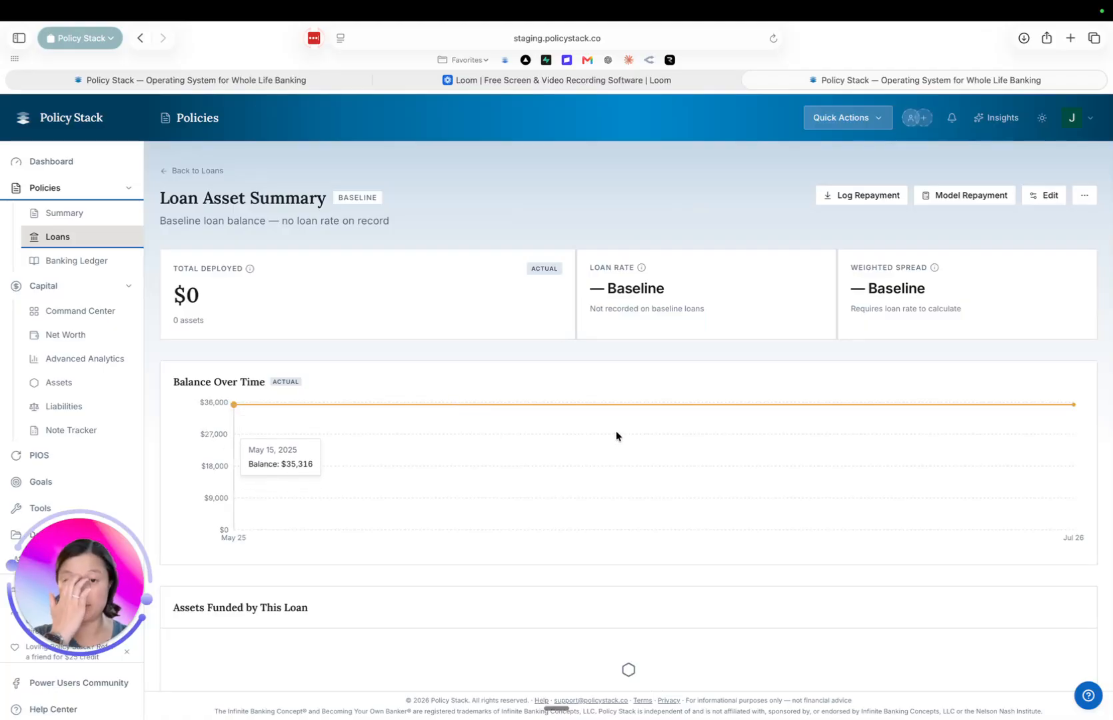
Step: Examine the dashboard's banking history chart, net worth and upcoming actions
{"action": "left_click", "coordinate": [76, 165]}
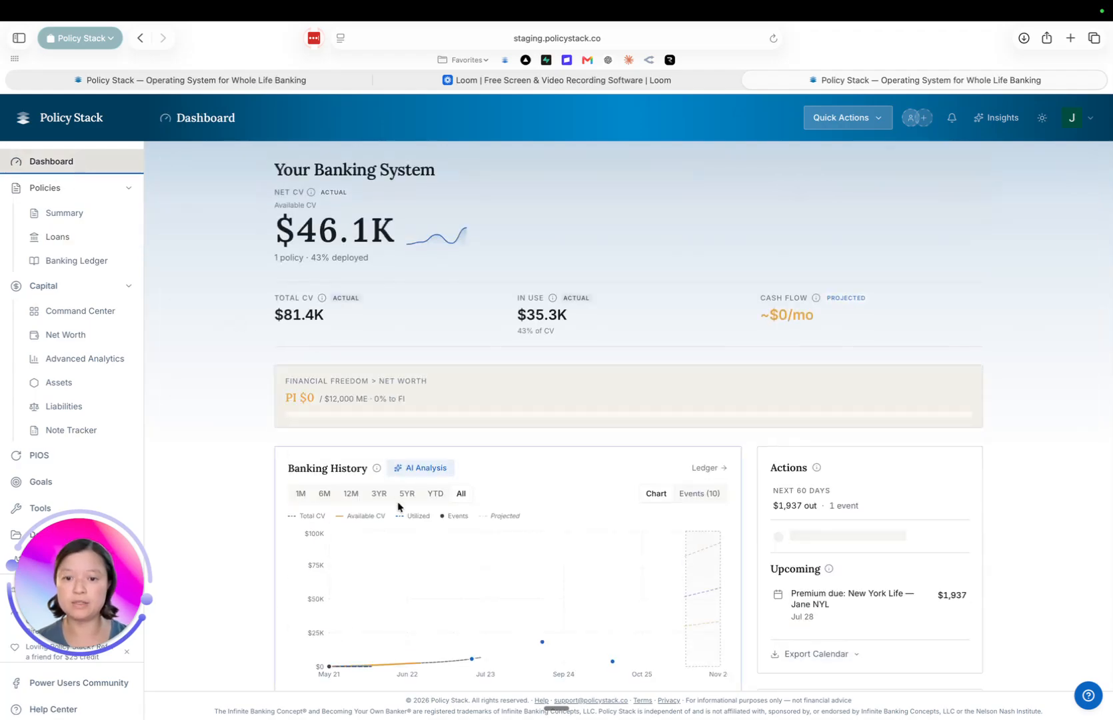
{"action": "scroll", "coordinate": [398, 506], "scroll_direction": "down", "scroll_amount": 3}
{"action": "scroll", "coordinate": [398, 506], "scroll_direction": "down", "scroll_amount": 3}
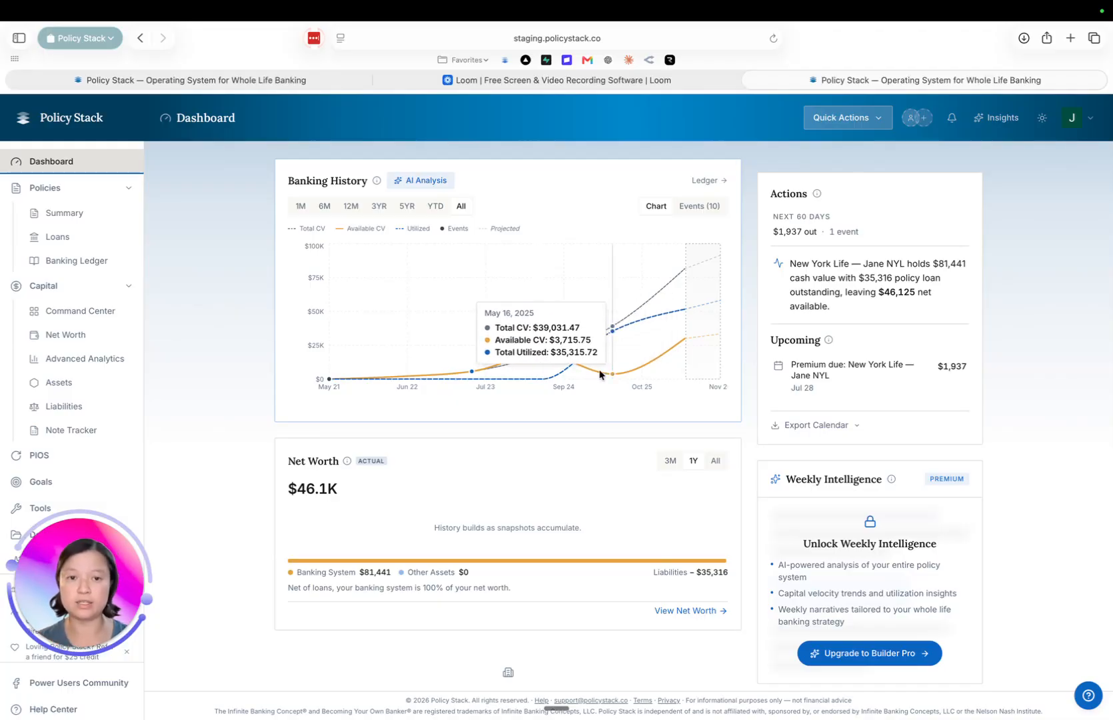
{"action": "scroll", "coordinate": [599, 373], "scroll_direction": "up", "scroll_amount": 4}
{"action": "scroll", "coordinate": [599, 373], "scroll_direction": "down", "scroll_amount": 3}
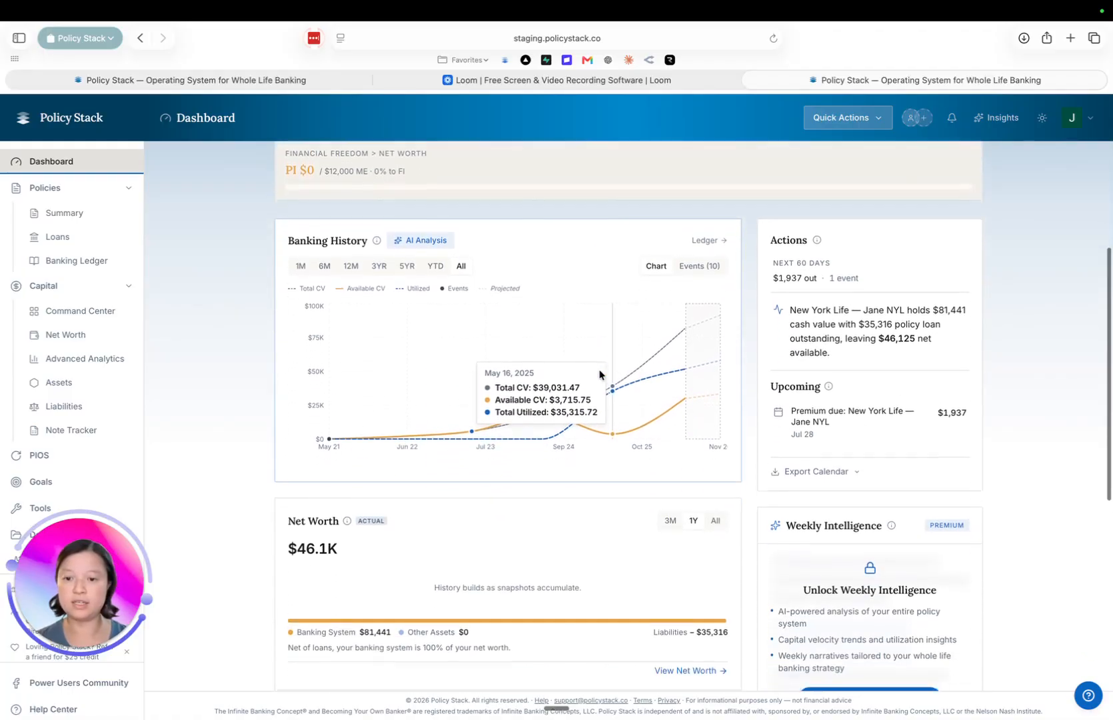